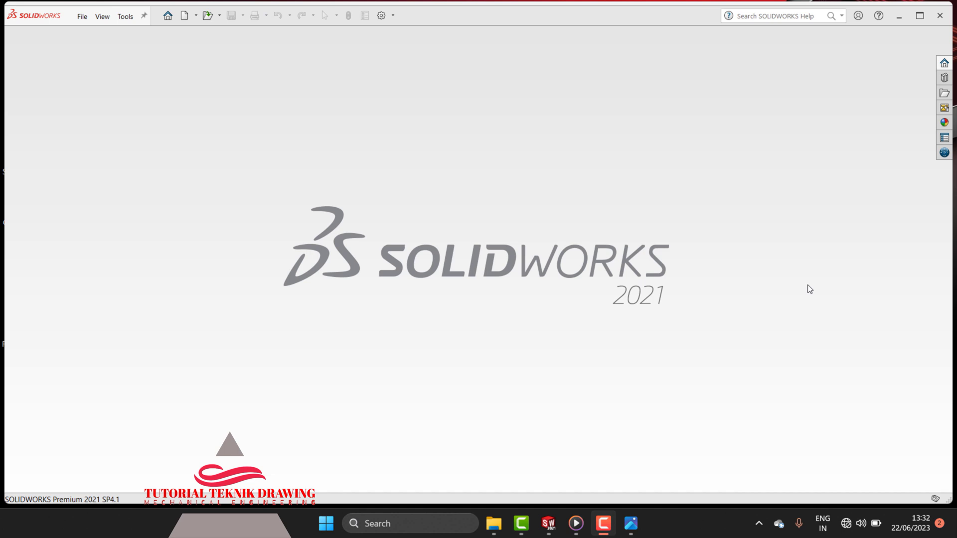
Create a new blank part document from the Welcome dialog
{"action": "left_click", "coordinate": [169, 15]}
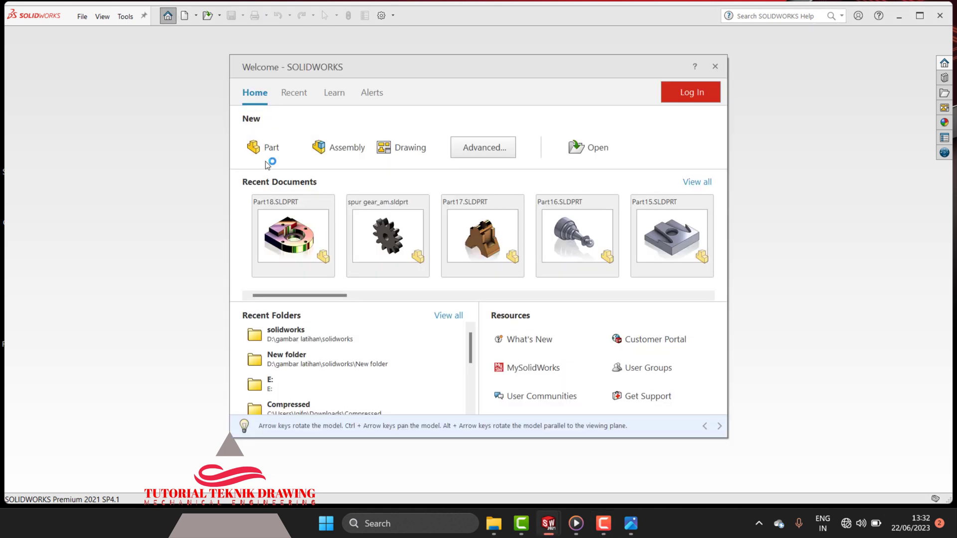
{"action": "left_click", "coordinate": [265, 156]}
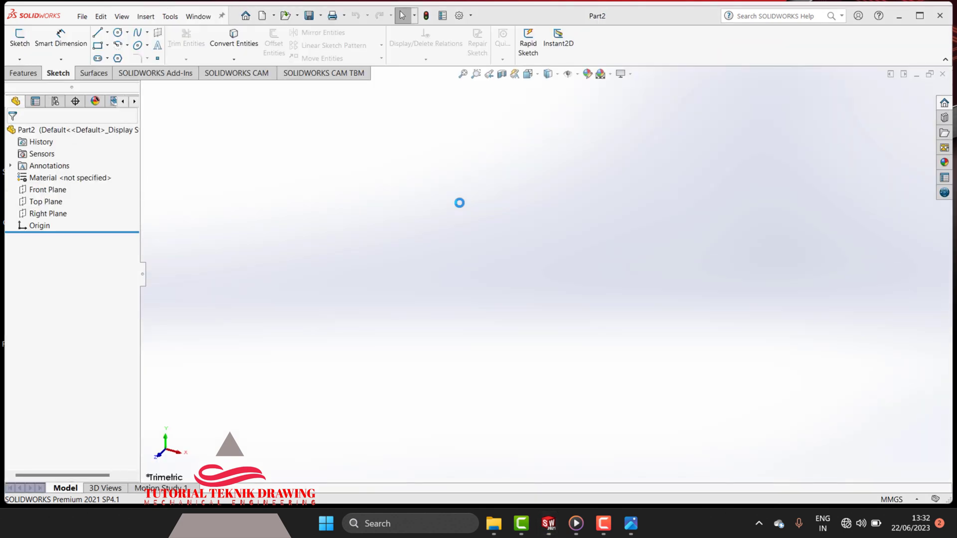
Glance at the reference drawing, then return to the empty part
{"action": "left_click", "coordinate": [630, 523]}
{"action": "scroll", "coordinate": [773, 192], "scroll_direction": "down", "scroll_amount": 2}
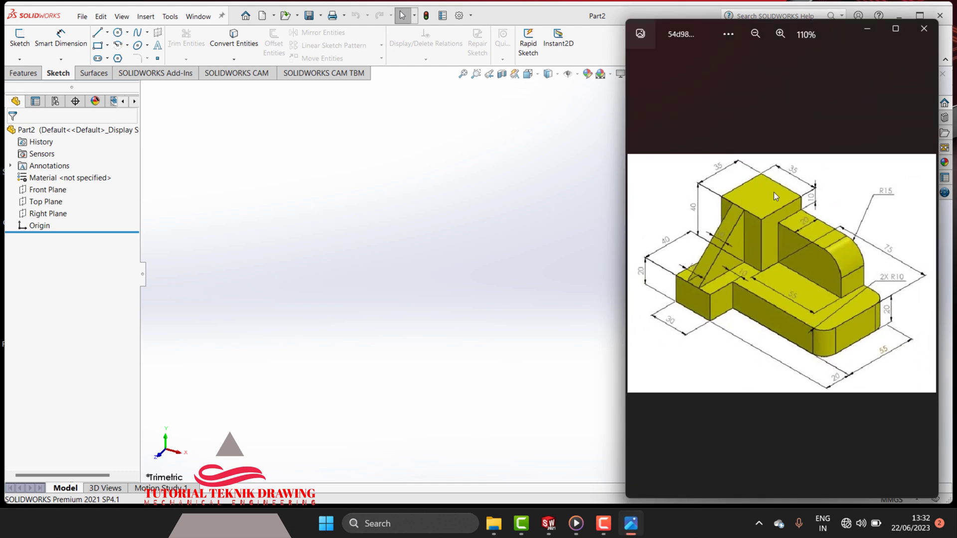
{"action": "scroll", "coordinate": [773, 192], "scroll_direction": "up", "scroll_amount": 2}
{"action": "left_click", "coordinate": [357, 196]}
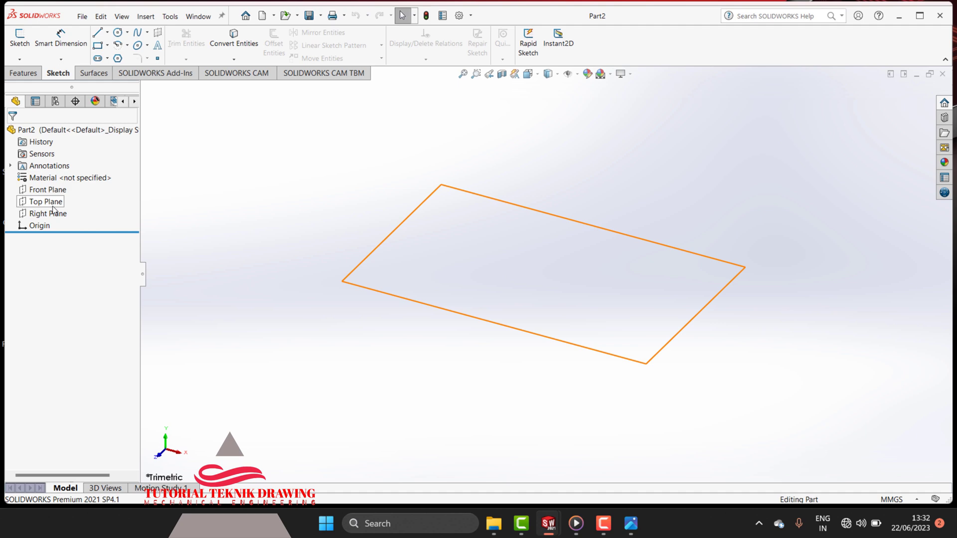
On the Top Plane, viewed normal to it, draw a center rectangle anchored at the origin
{"action": "left_click", "coordinate": [50, 202]}
{"action": "left_click", "coordinate": [107, 189]}
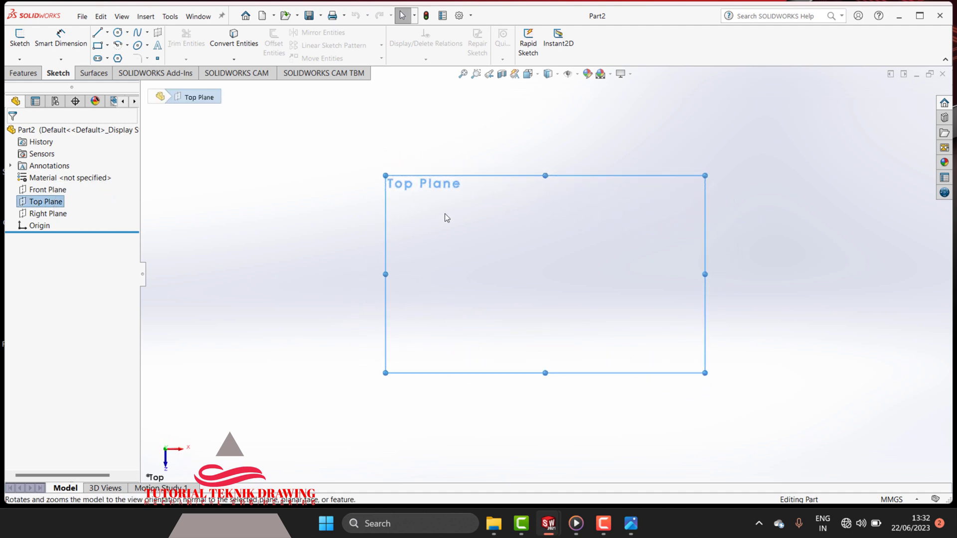
{"action": "left_click", "coordinate": [102, 50]}
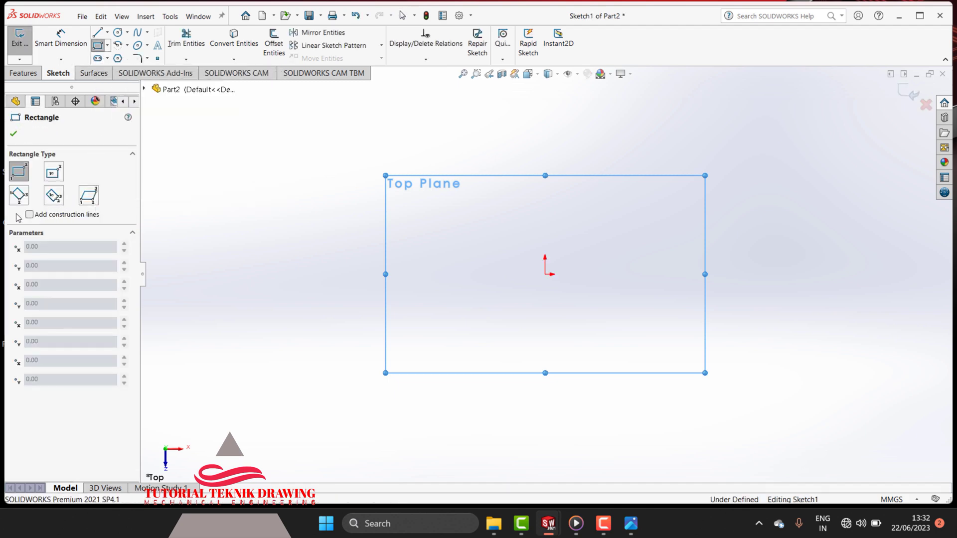
{"action": "left_click", "coordinate": [53, 175]}
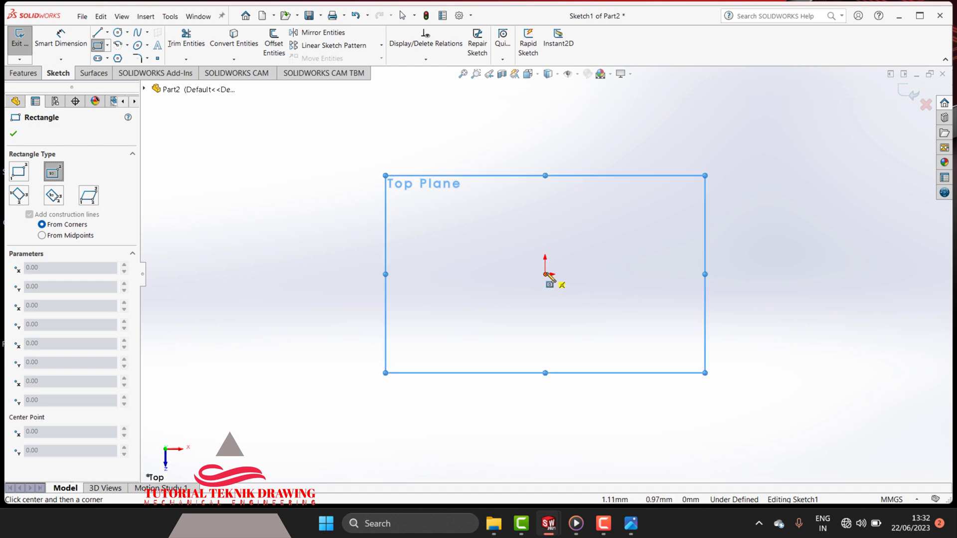
{"action": "left_click", "coordinate": [545, 274]}
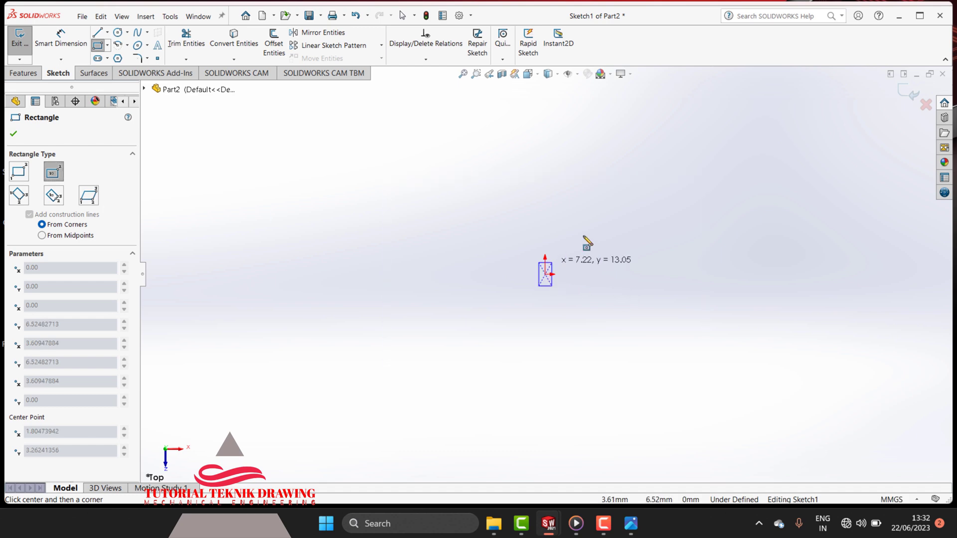
{"action": "left_click", "coordinate": [697, 213]}
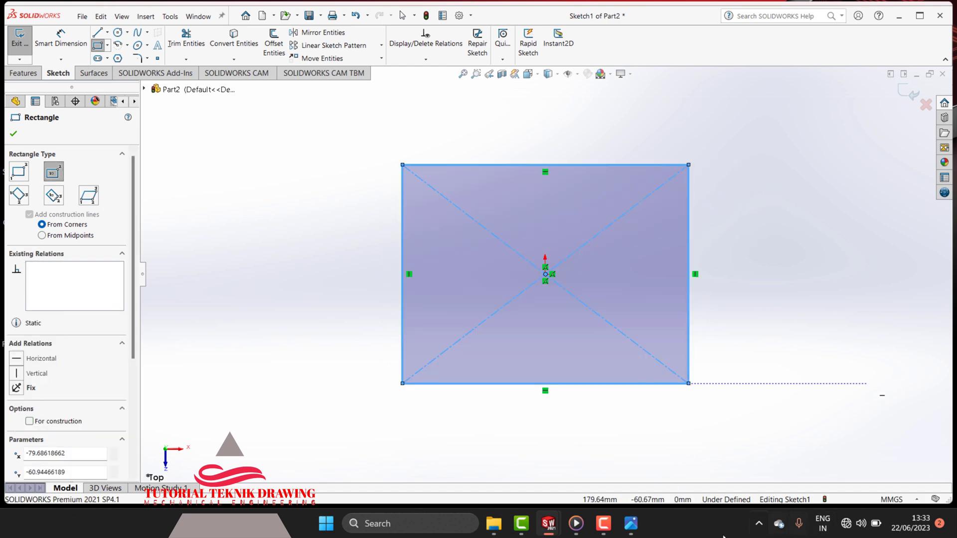
Study the reference drawing's dimensions in Photos
{"action": "left_click", "coordinate": [630, 524]}
{"action": "scroll", "coordinate": [820, 150], "scroll_direction": "up", "scroll_amount": 2}
{"action": "scroll", "coordinate": [820, 150], "scroll_direction": "up", "scroll_amount": 2}
{"action": "left_click_drag", "start_coordinate": [821, 149], "coordinate": [765, 184]}
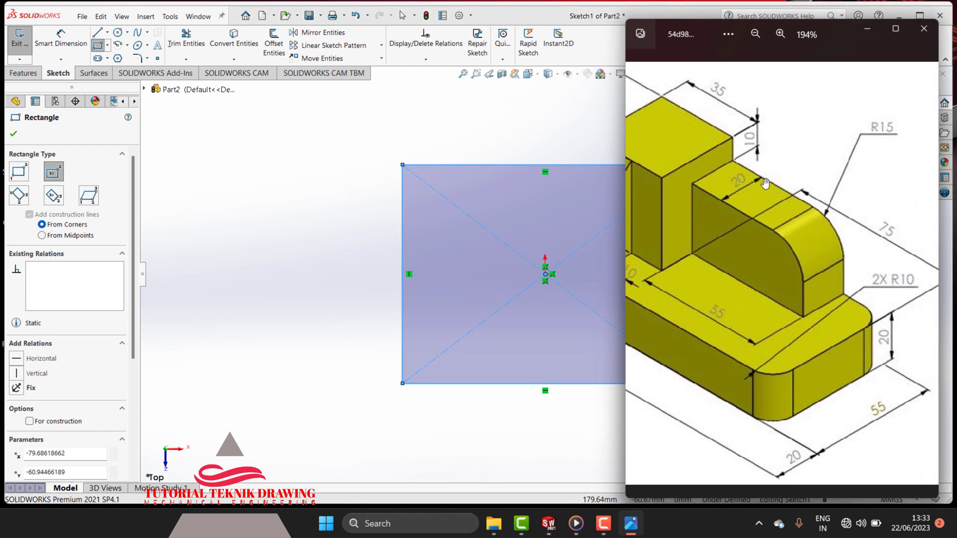
{"action": "scroll", "coordinate": [764, 184], "scroll_direction": "down", "scroll_amount": 1}
{"action": "scroll", "coordinate": [763, 185], "scroll_direction": "down", "scroll_amount": 2}
{"action": "scroll", "coordinate": [762, 186], "scroll_direction": "down", "scroll_amount": 1}
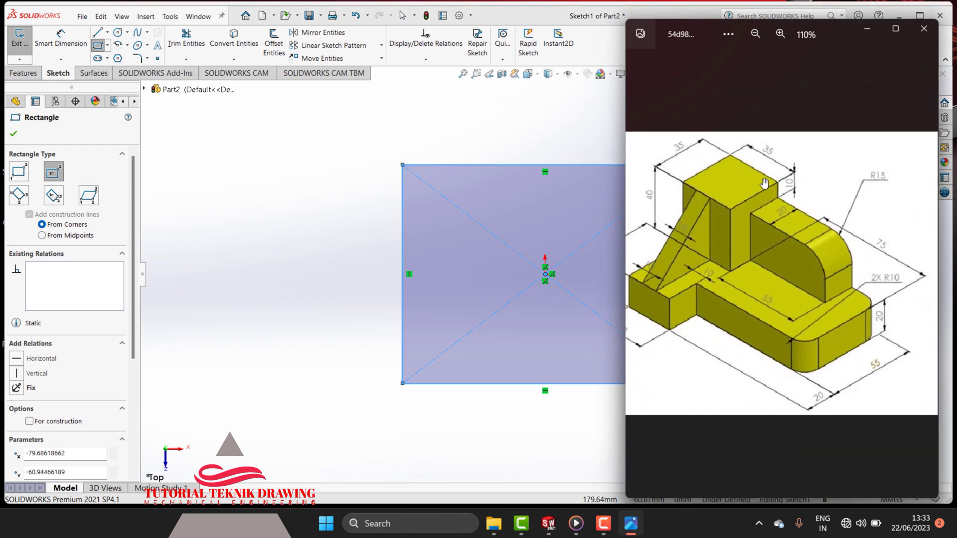
{"action": "scroll", "coordinate": [761, 187], "scroll_direction": "down", "scroll_amount": 1}
{"action": "scroll", "coordinate": [762, 187], "scroll_direction": "up", "scroll_amount": 1}
Launch Calculator and bring the reference's left-hand dimensions into view
{"action": "left_click", "coordinate": [326, 523]}
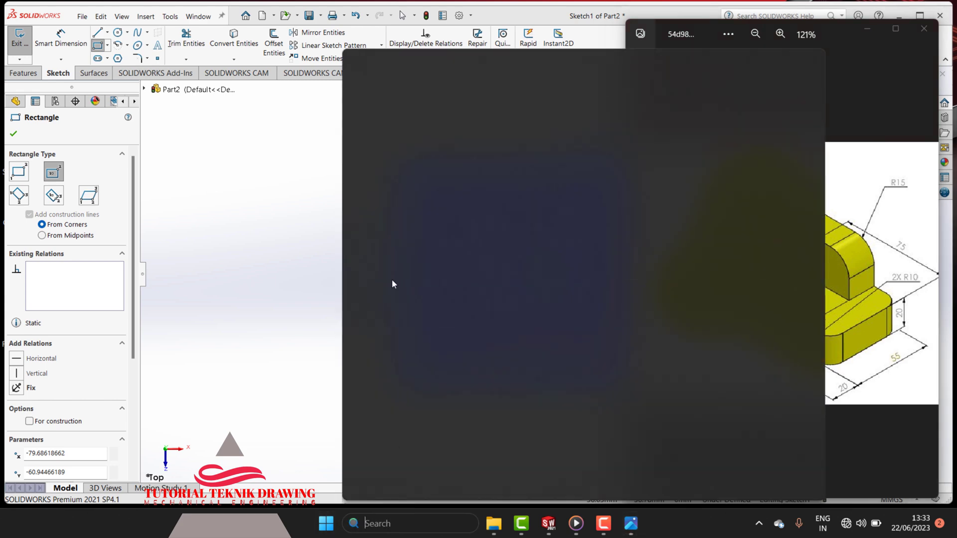
{"action": "left_click", "coordinate": [404, 99]}
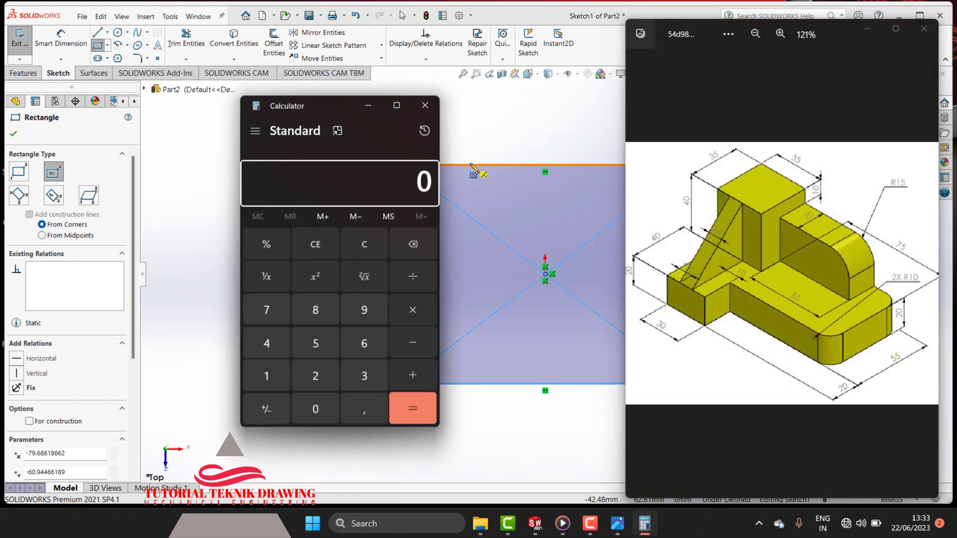
{"action": "scroll", "coordinate": [689, 197], "scroll_direction": "up", "scroll_amount": 3}
{"action": "scroll", "coordinate": [688, 197], "scroll_direction": "up", "scroll_amount": 2}
{"action": "left_click_drag", "start_coordinate": [723, 246], "coordinate": [707, 240]}
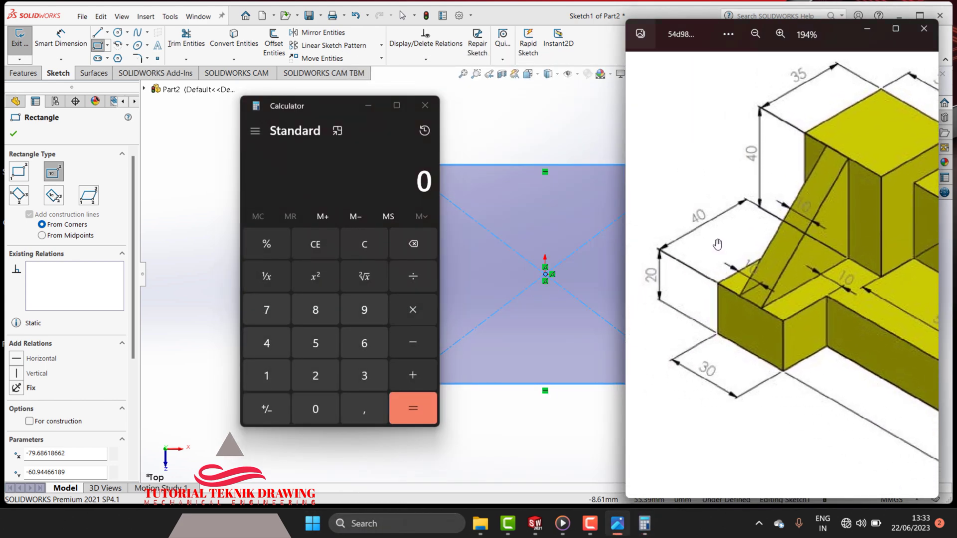
{"action": "scroll", "coordinate": [723, 214], "scroll_direction": "down", "scroll_amount": 1}
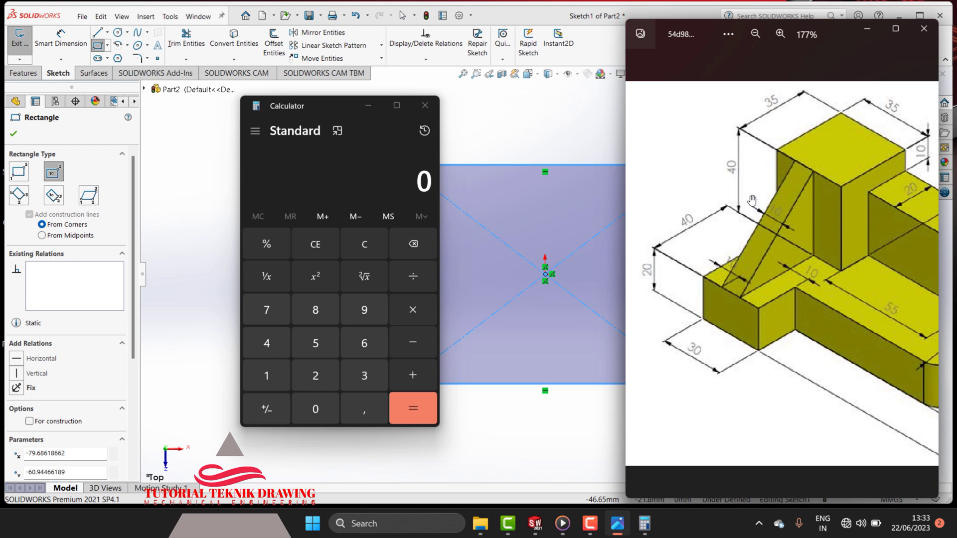
Compute 40 + 35 = 75 in Calculator, then put the calculator away
{"action": "left_click", "coordinate": [366, 381]}
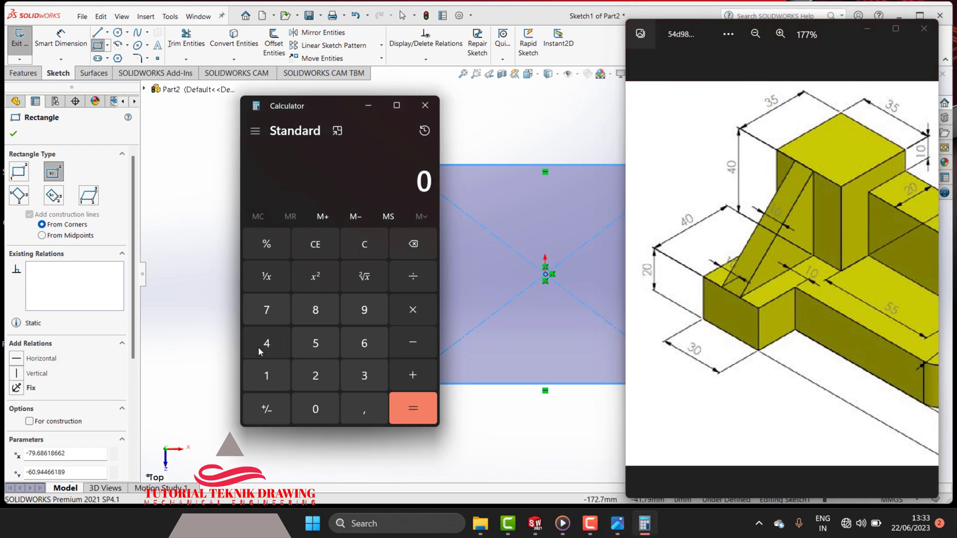
{"action": "left_click", "coordinate": [259, 347]}
{"action": "left_click", "coordinate": [315, 409]}
{"action": "left_click", "coordinate": [413, 375]}
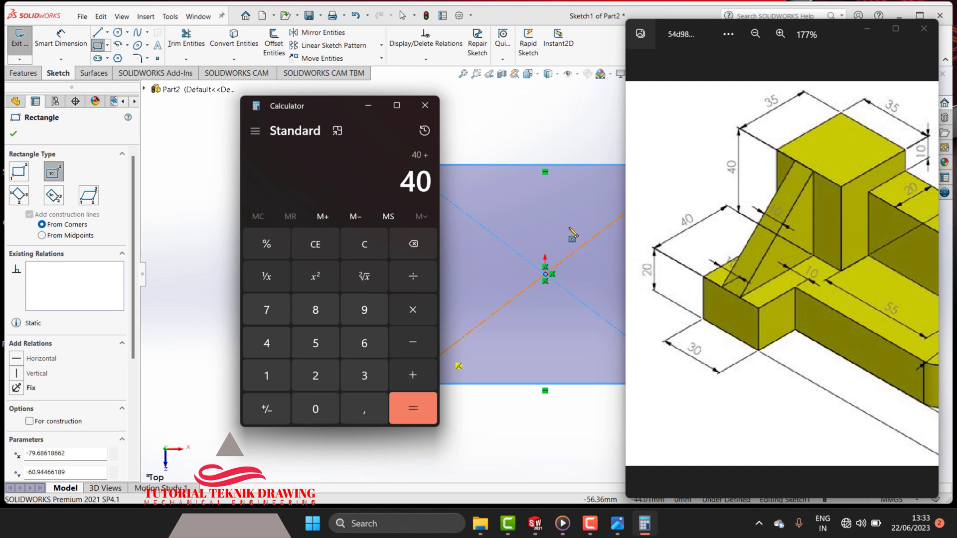
{"action": "left_click", "coordinate": [369, 376]}
{"action": "left_click", "coordinate": [324, 346]}
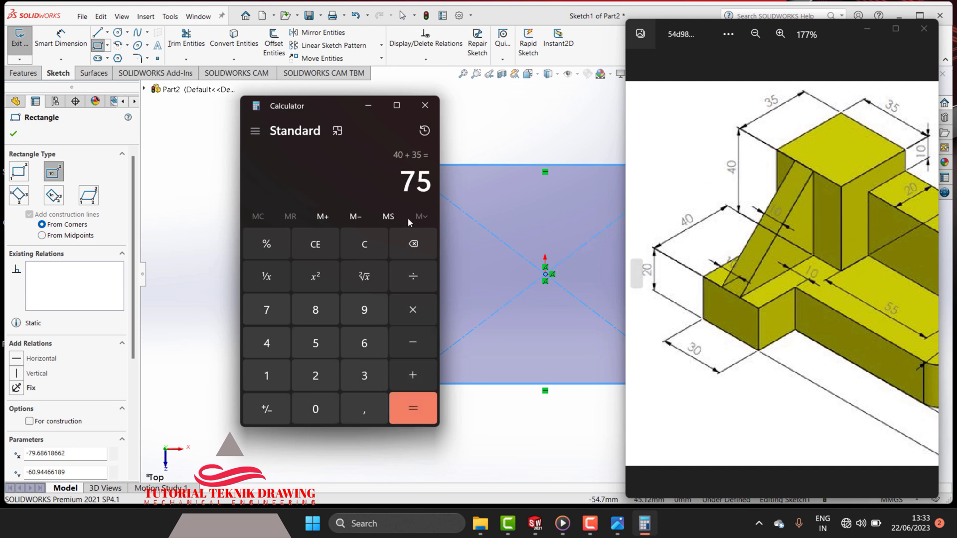
{"action": "left_click", "coordinate": [368, 105]}
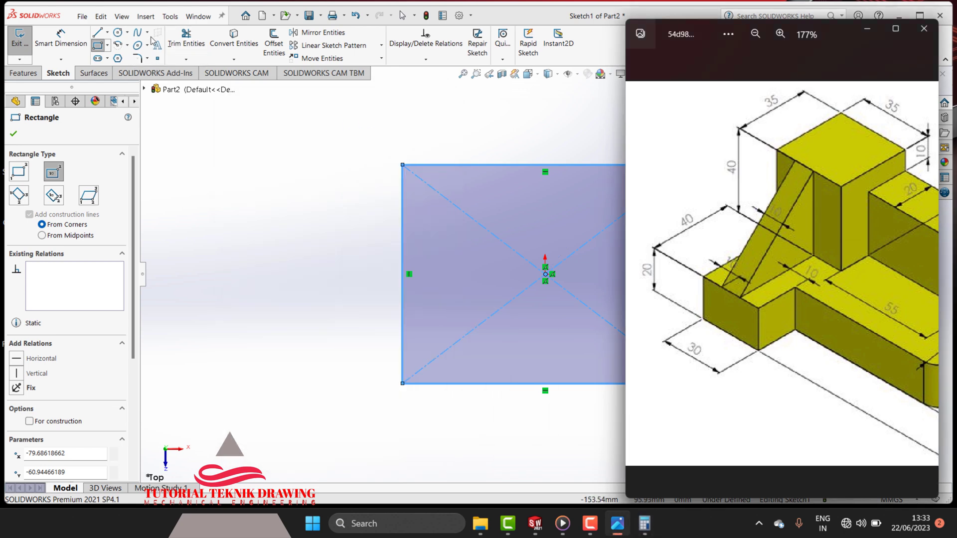
{"action": "left_click", "coordinate": [61, 40]}
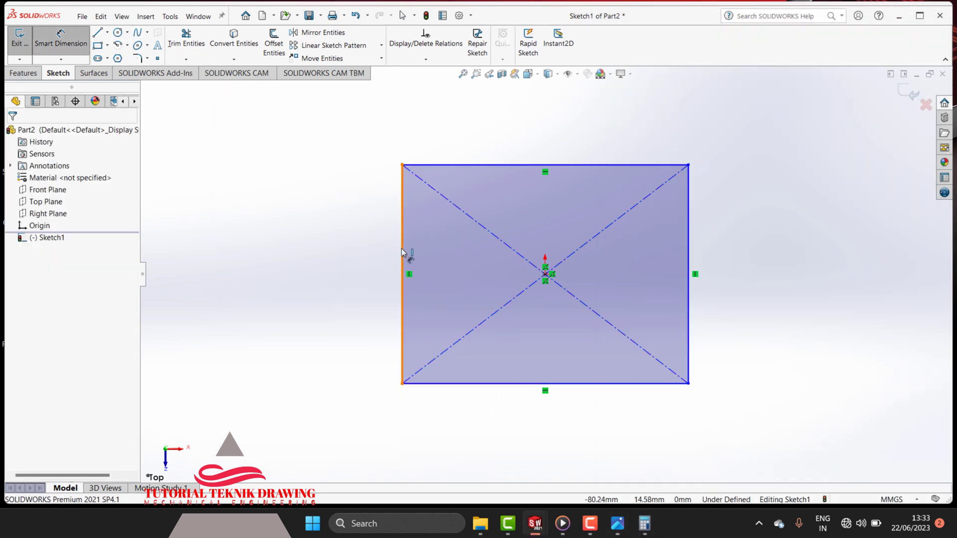
Give the rectangle's left vertical edge a 75 mm Smart Dimension
{"action": "left_click", "coordinate": [355, 261]}
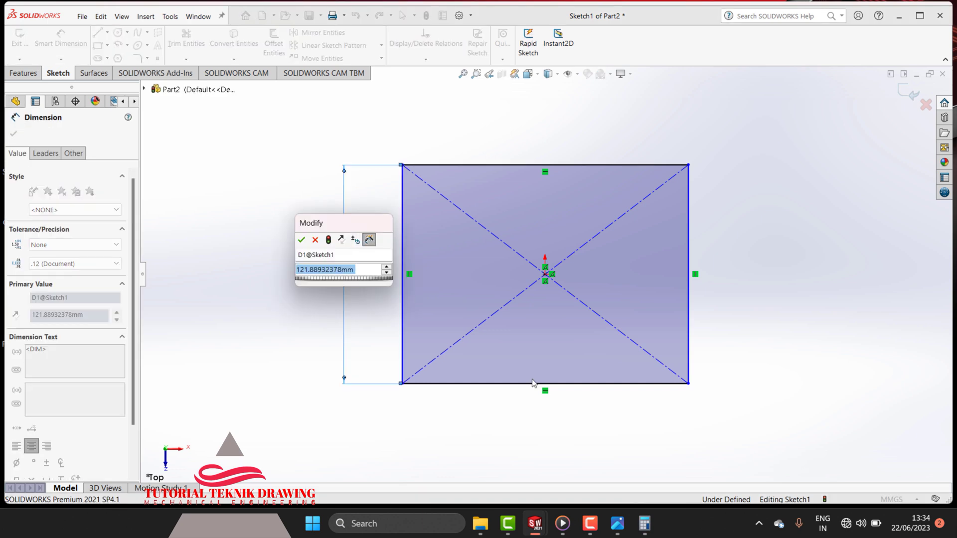
{"action": "left_click", "coordinate": [644, 523]}
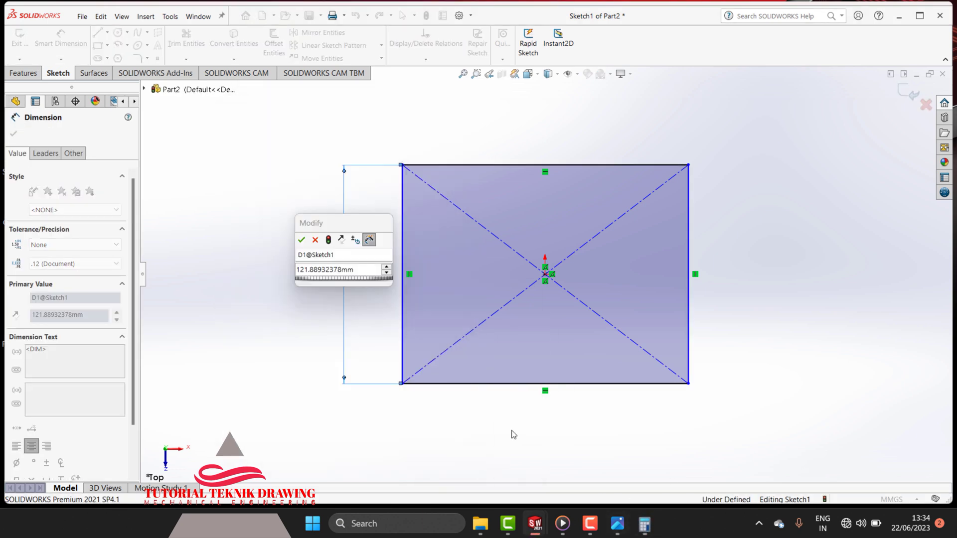
{"action": "left_click", "coordinate": [354, 274]}
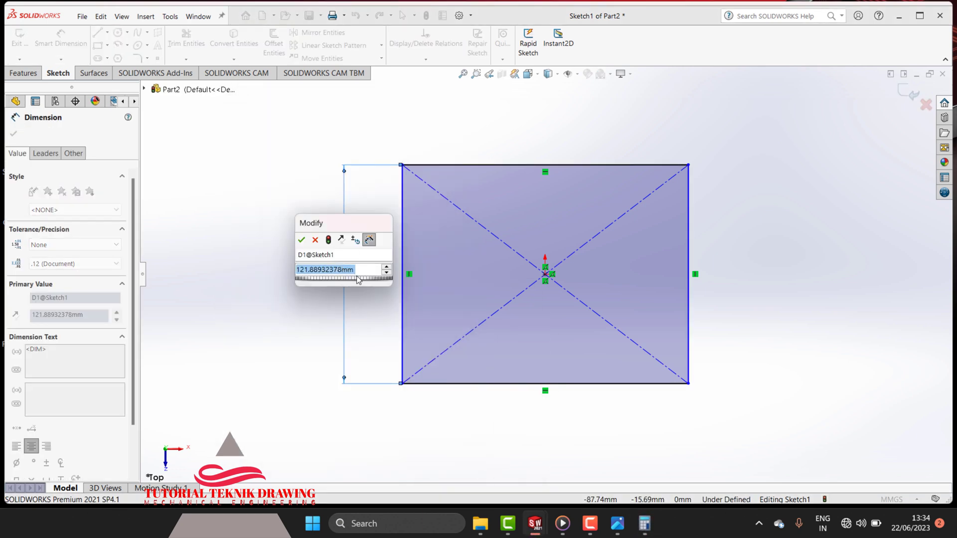
{"action": "type", "text": "75"}
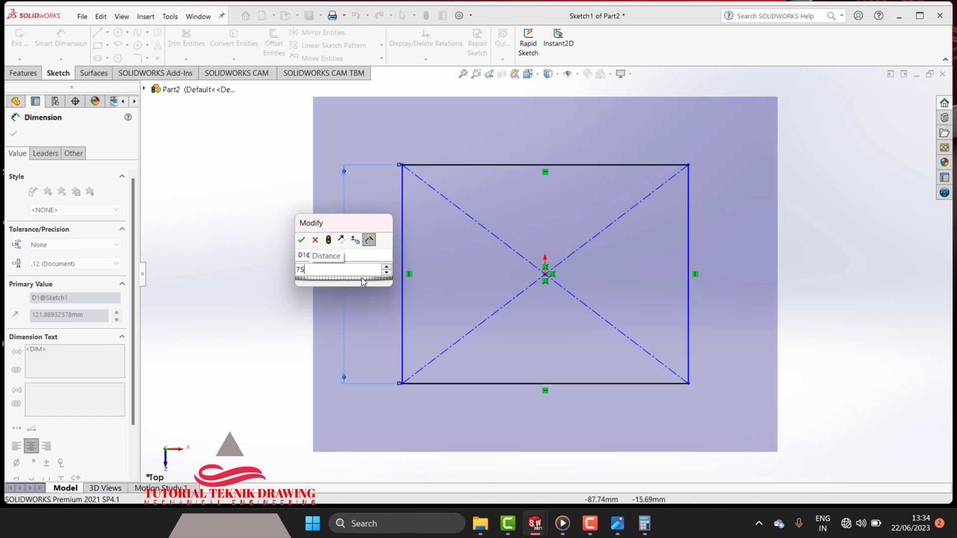
{"action": "key", "text": "Return"}
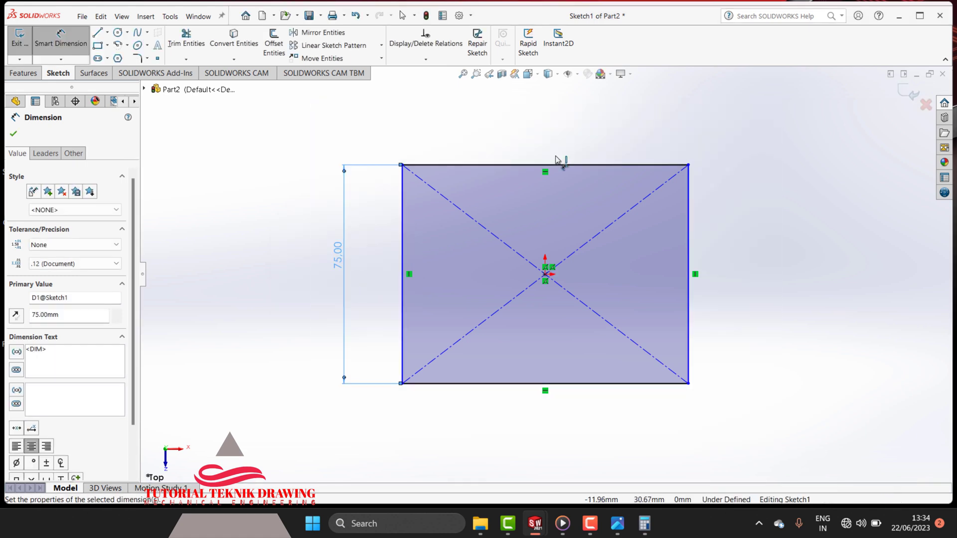
Review the right-hand block of the reference drawing in Photos
{"action": "left_click", "coordinate": [617, 523]}
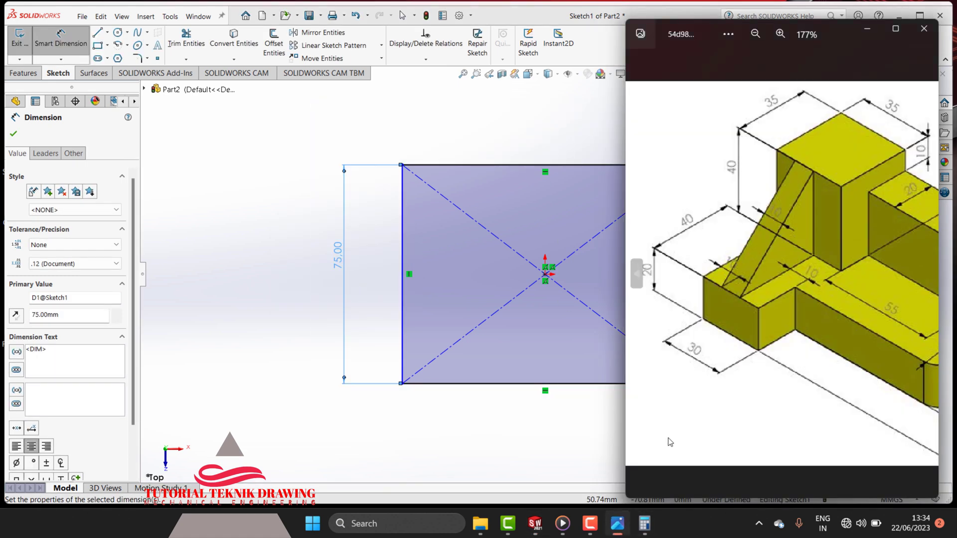
{"action": "scroll", "coordinate": [820, 242], "scroll_direction": "down", "scroll_amount": 3}
{"action": "scroll", "coordinate": [827, 247], "scroll_direction": "up", "scroll_amount": 3}
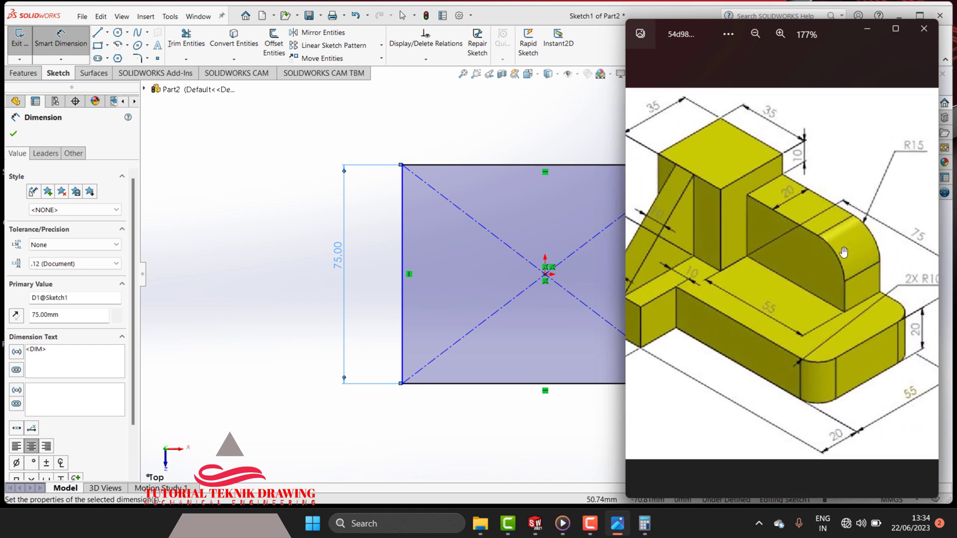
{"action": "left_click_drag", "start_coordinate": [843, 252], "coordinate": [806, 259]}
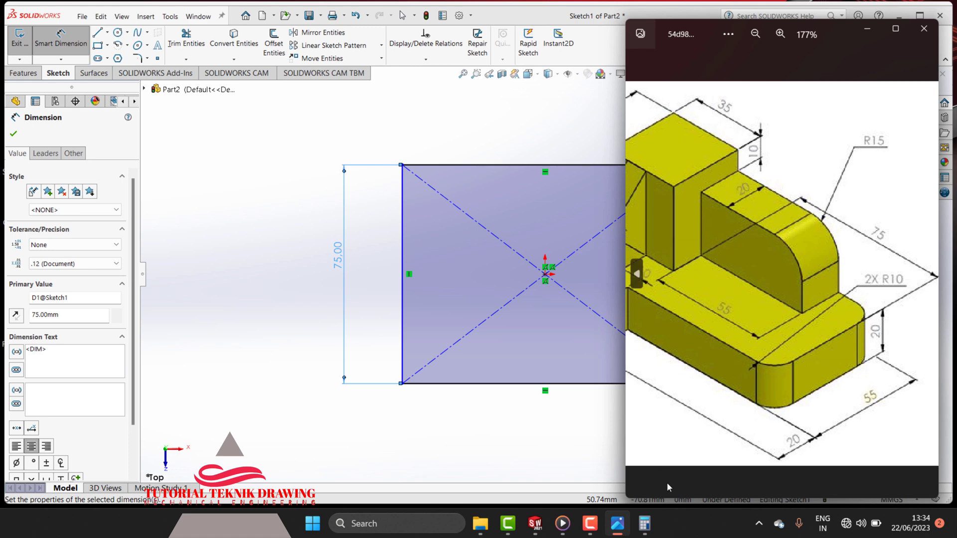
Add 75 + 35 = 110 in Calculator, then hide Calculator and the reference image
{"action": "left_click", "coordinate": [648, 533]}
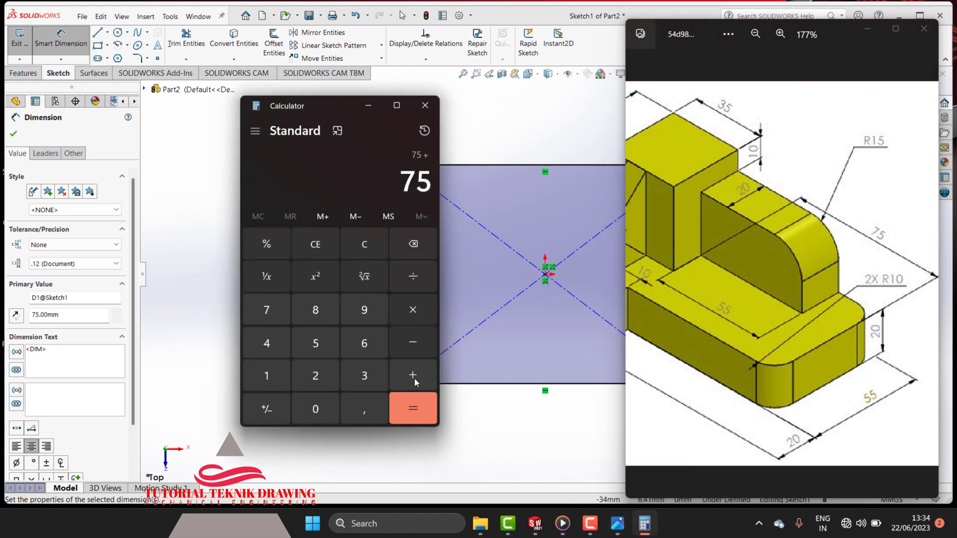
{"action": "left_click", "coordinate": [325, 342]}
{"action": "left_click", "coordinate": [403, 399]}
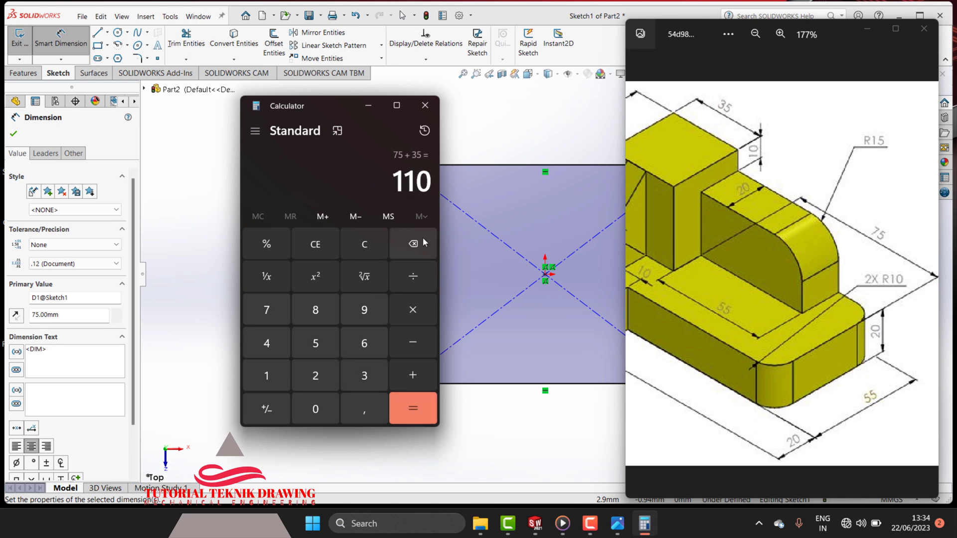
{"action": "left_click", "coordinate": [368, 105]}
{"action": "left_click", "coordinate": [867, 29]}
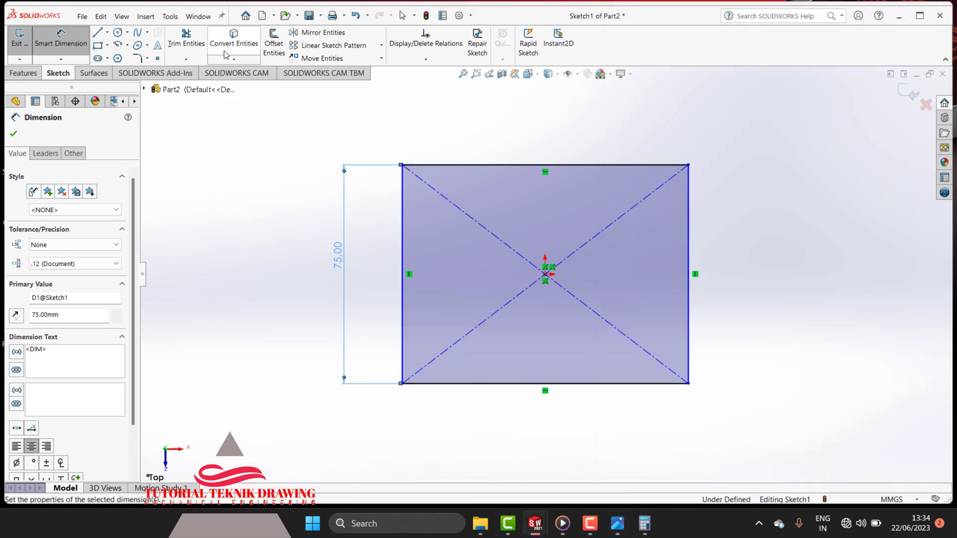
Dimension the rectangle's top edge to a 110 mm width
{"action": "left_click", "coordinate": [473, 166]}
{"action": "left_click", "coordinate": [537, 128]}
{"action": "type", "text": "110"}
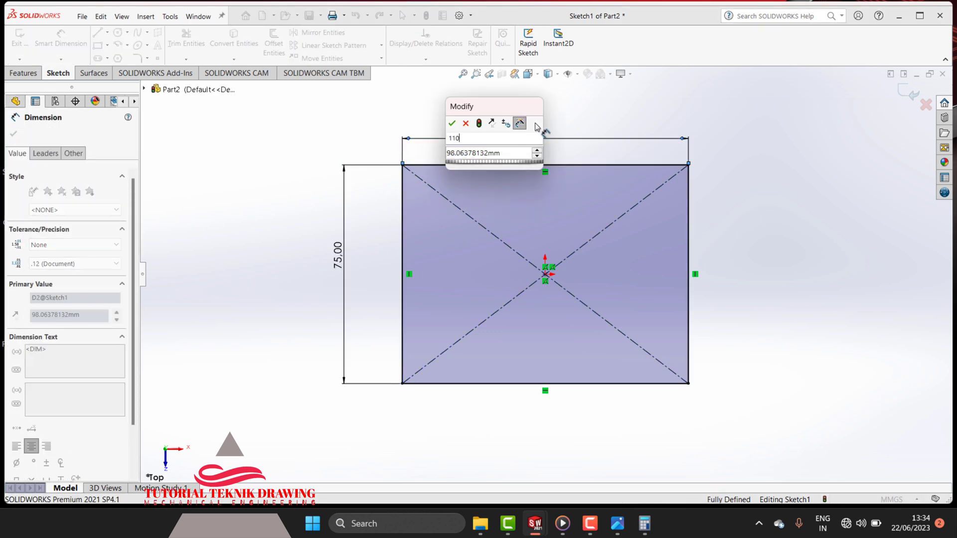
{"action": "key", "text": "Return"}
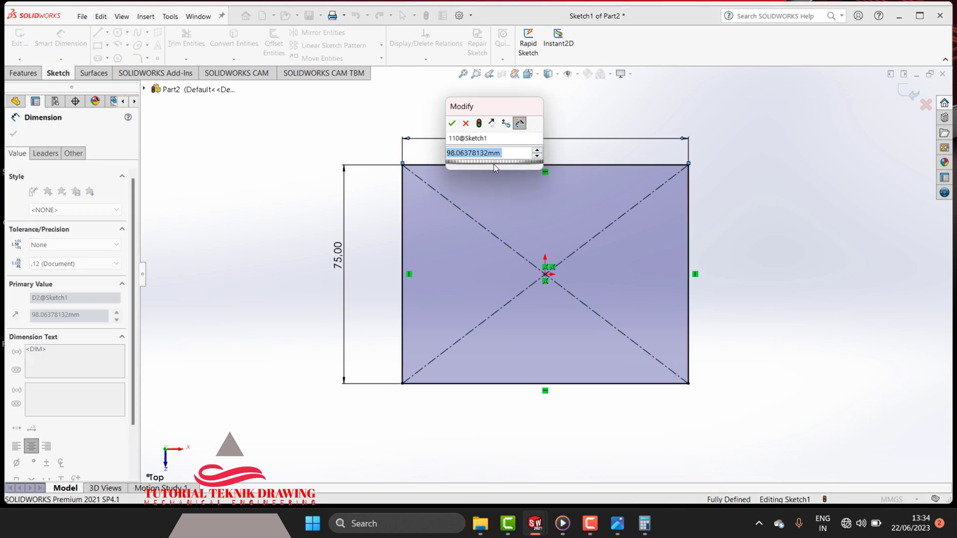
{"action": "left_click", "coordinate": [465, 124]}
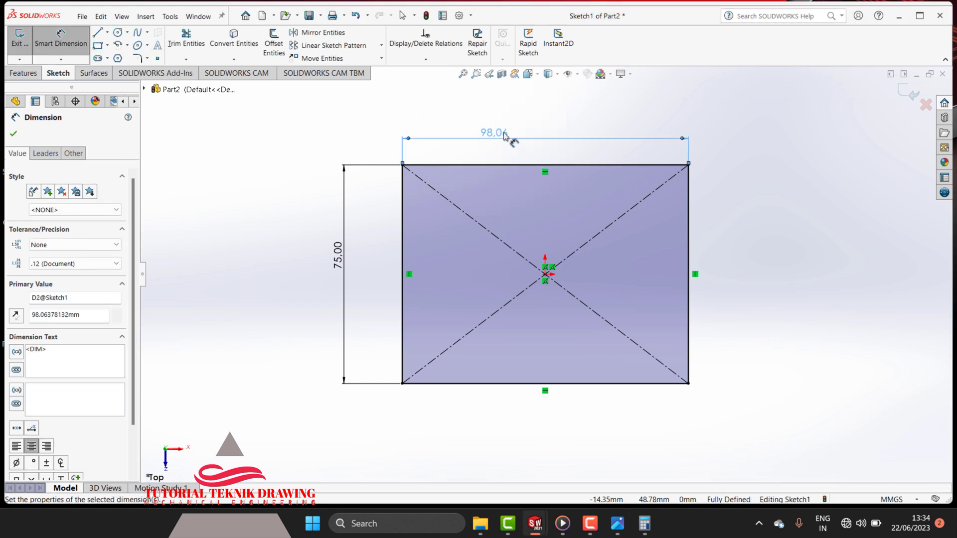
{"action": "double_click", "coordinate": [501, 133]}
{"action": "left_click", "coordinate": [510, 147]}
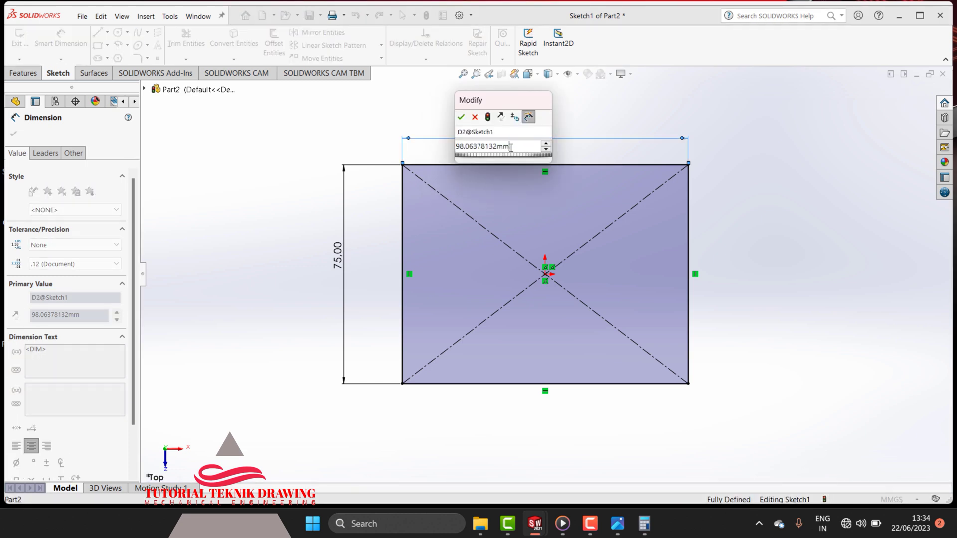
{"action": "left_click_drag", "start_coordinate": [512, 146], "coordinate": [425, 153]}
{"action": "type", "text": "110"}
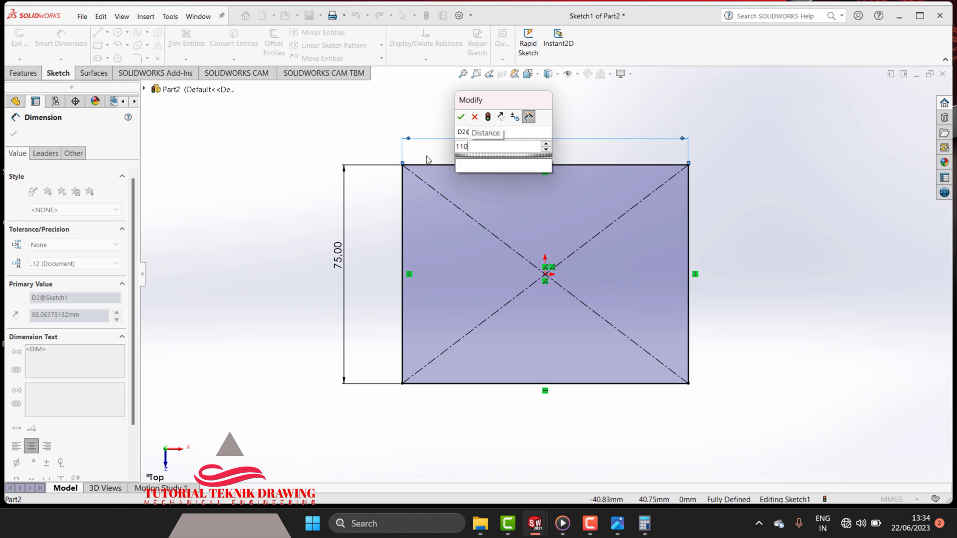
{"action": "key", "text": "Return"}
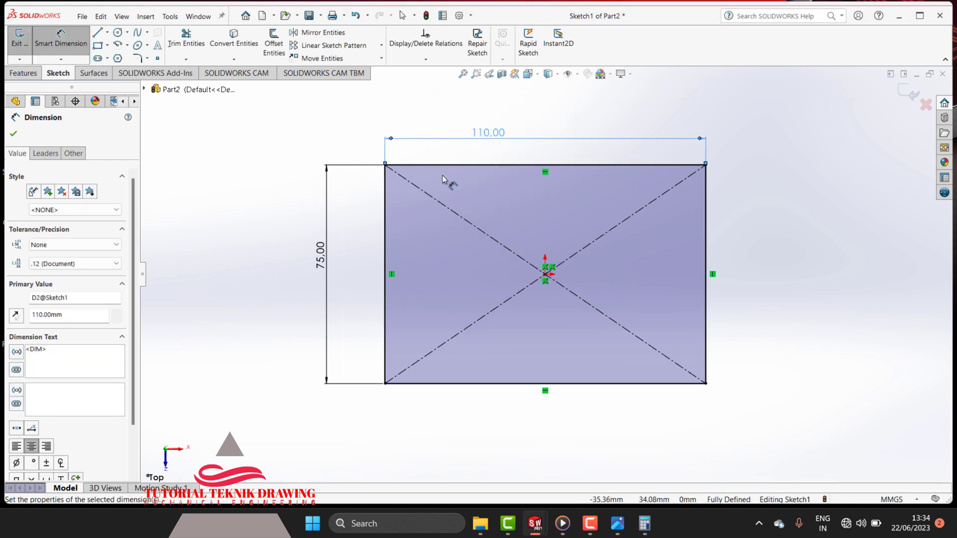
Check the reference drawing briefly, then minimize it
{"action": "left_click", "coordinate": [617, 523]}
{"action": "scroll", "coordinate": [731, 337], "scroll_direction": "up", "scroll_amount": 1}
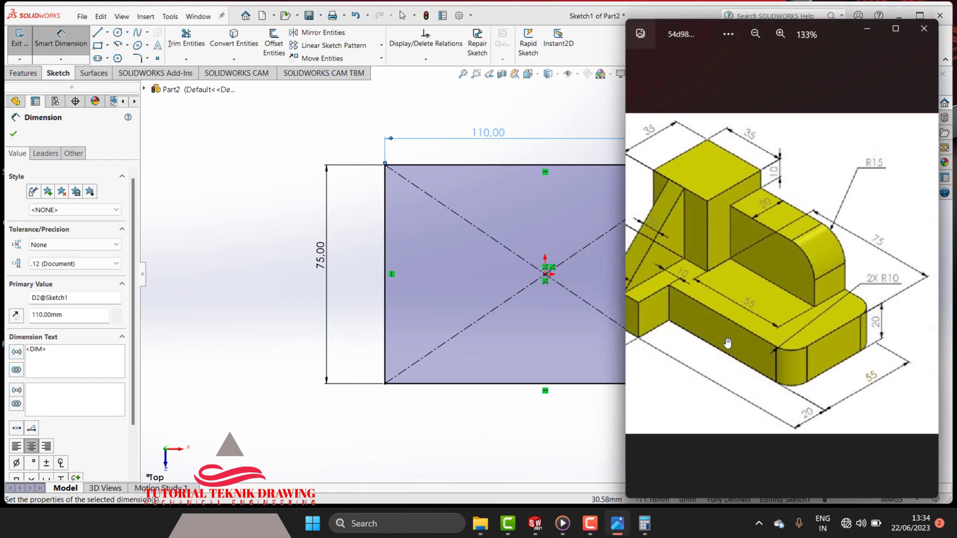
{"action": "scroll", "coordinate": [731, 337], "scroll_direction": "down", "scroll_amount": 1}
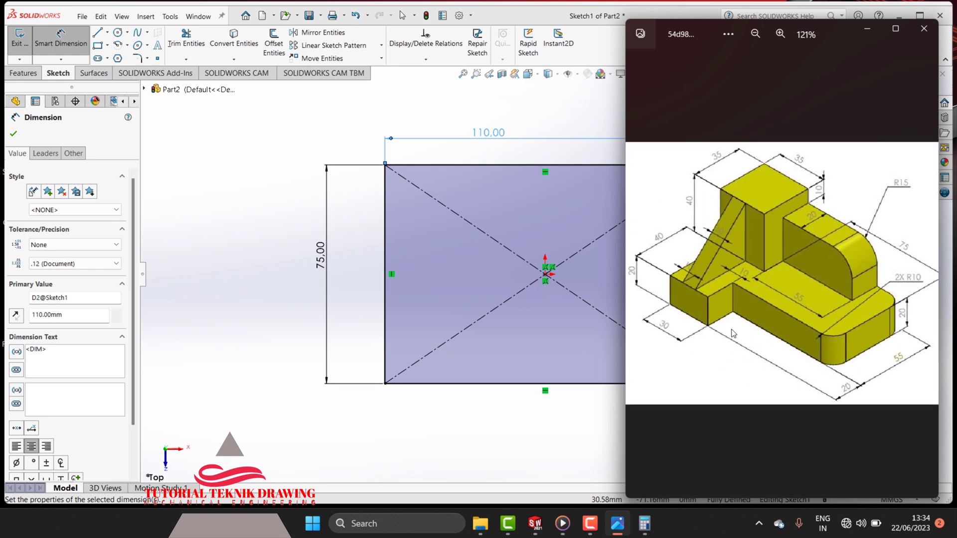
{"action": "left_click", "coordinate": [867, 28]}
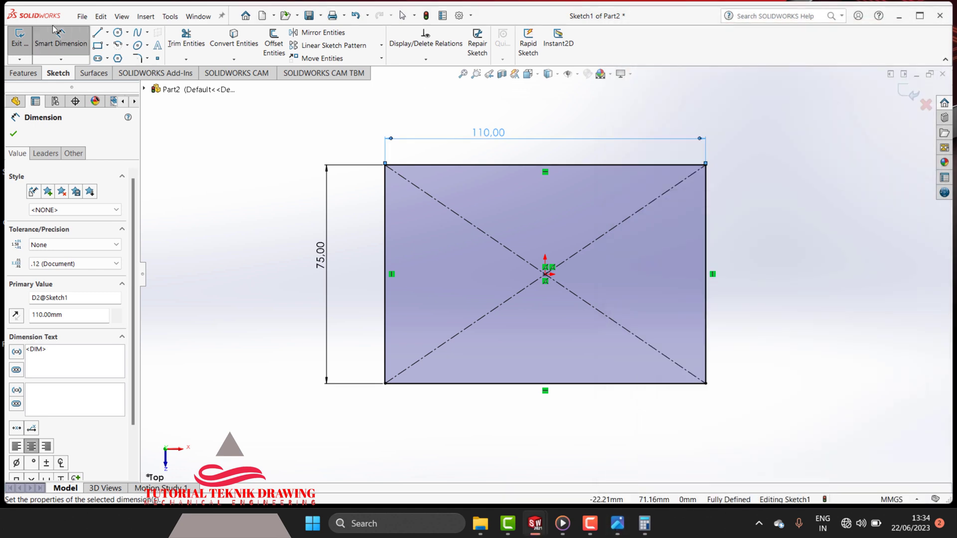
Draw a vertical line from bottom to top edge and a horizontal line across the rectangle
{"action": "left_click", "coordinate": [98, 33]}
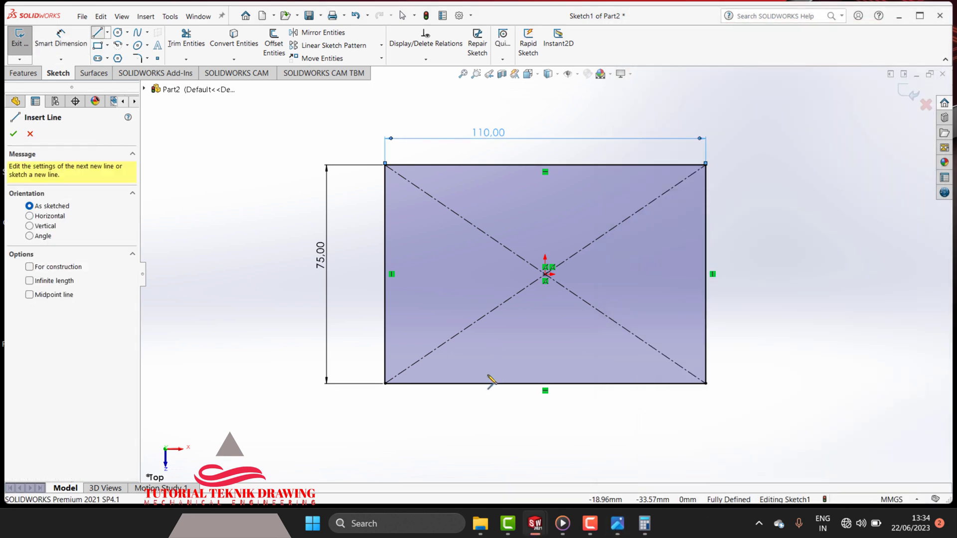
{"action": "left_click", "coordinate": [458, 384]}
{"action": "left_click", "coordinate": [459, 164]}
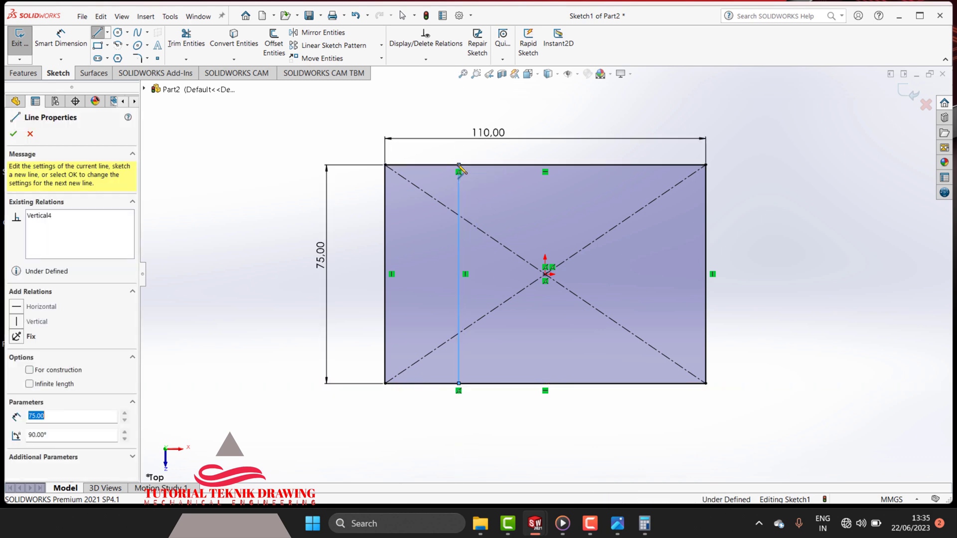
{"action": "key", "text": "Escape"}
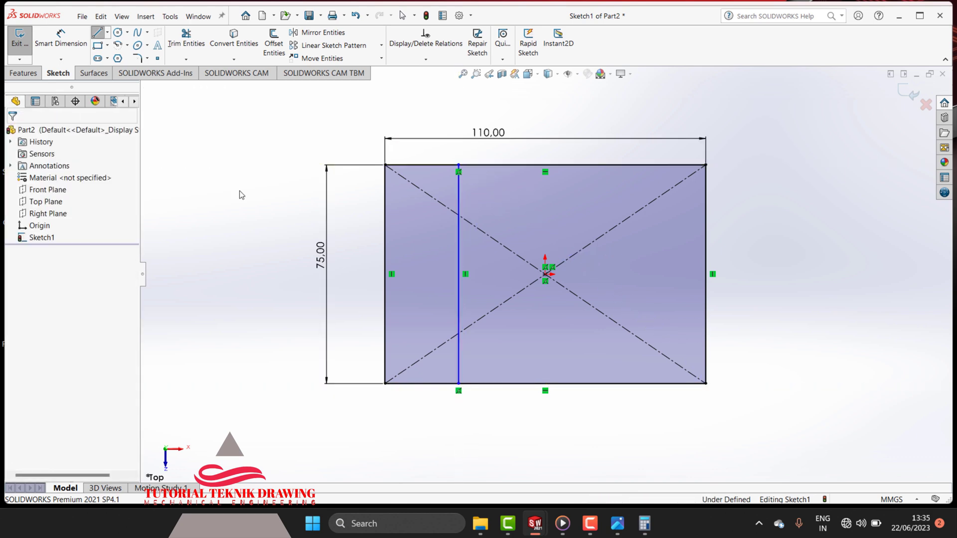
{"action": "left_click", "coordinate": [99, 33]}
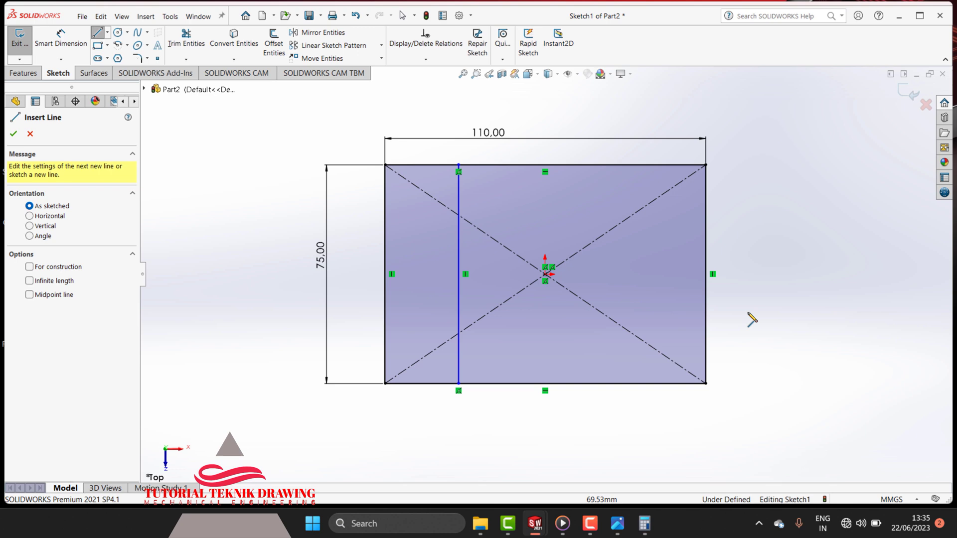
{"action": "left_click", "coordinate": [706, 329]}
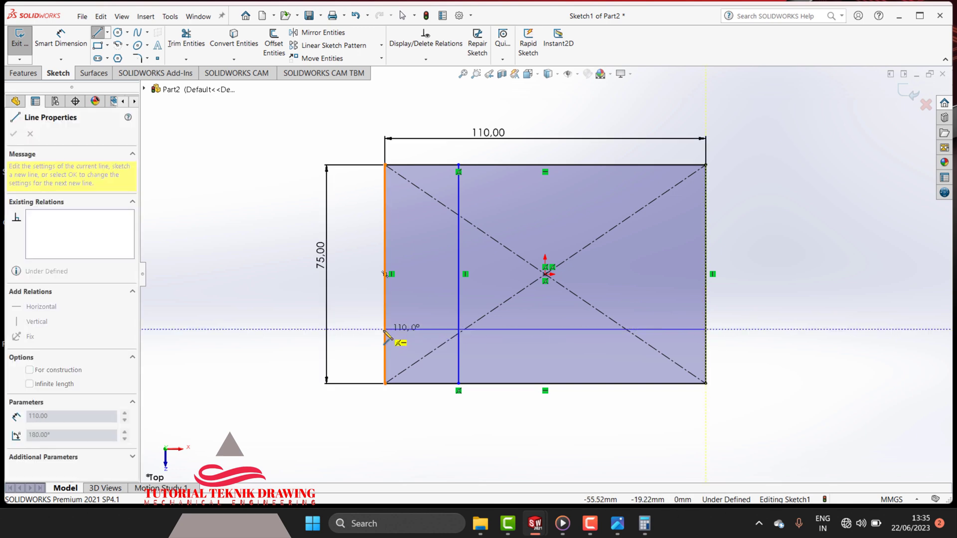
{"action": "left_click", "coordinate": [384, 329]}
{"action": "key", "text": "Escape"}
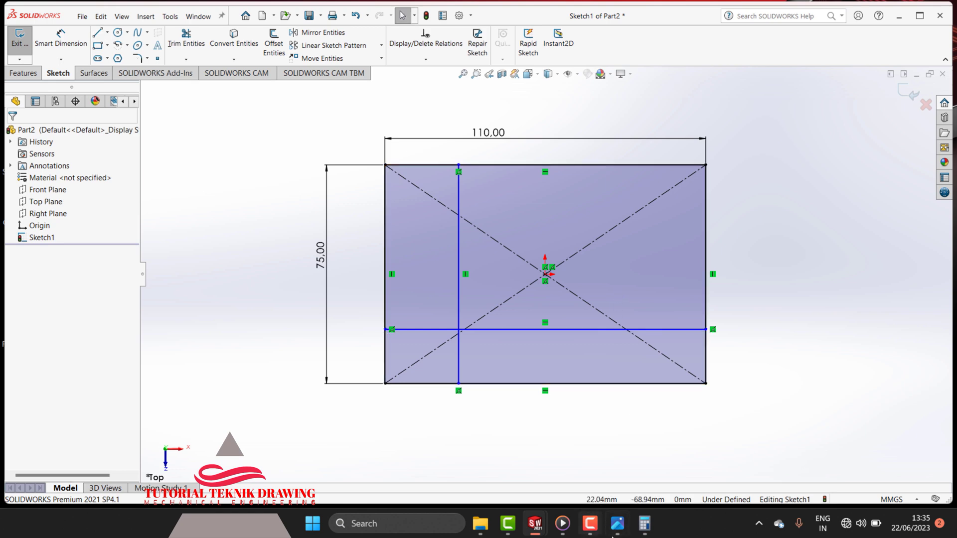
Zoom the reference to 214% on the angled rib's 30 and 40 dimensions, then minimize it
{"action": "left_click", "coordinate": [617, 524]}
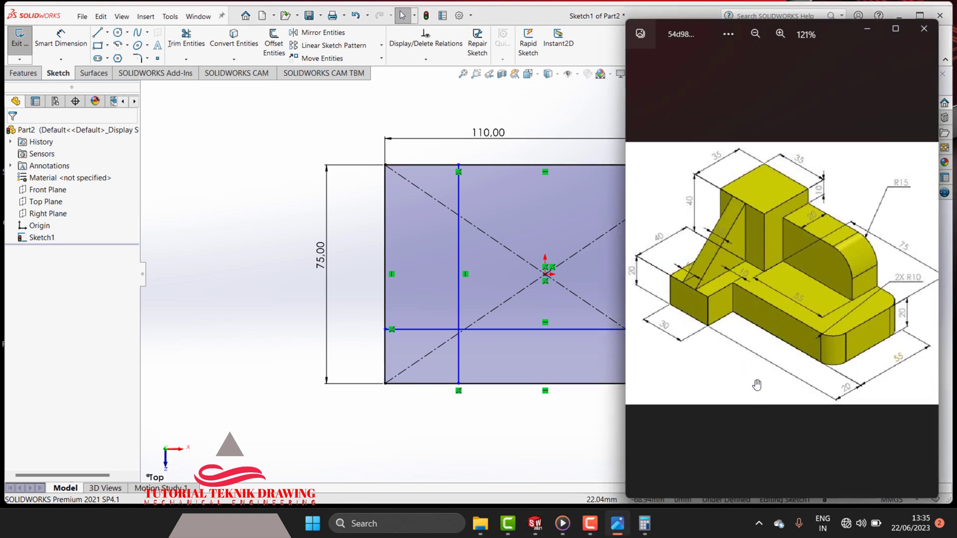
{"action": "scroll", "coordinate": [757, 385], "scroll_direction": "up", "scroll_amount": 2}
{"action": "scroll", "coordinate": [866, 452], "scroll_direction": "up", "scroll_amount": 2}
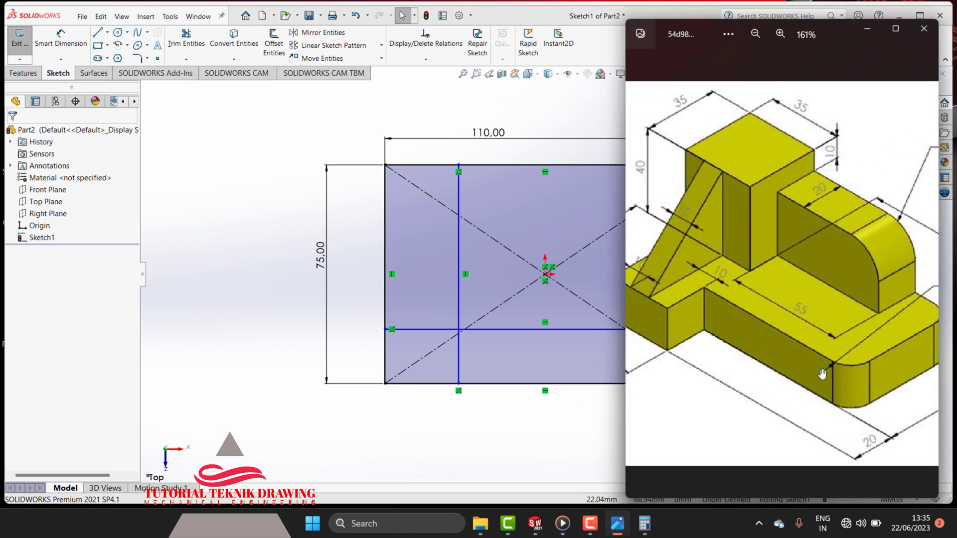
{"action": "scroll", "coordinate": [797, 379], "scroll_direction": "down", "scroll_amount": 2}
{"action": "scroll", "coordinate": [706, 353], "scroll_direction": "up", "scroll_amount": 1}
{"action": "scroll", "coordinate": [706, 352], "scroll_direction": "up", "scroll_amount": 2}
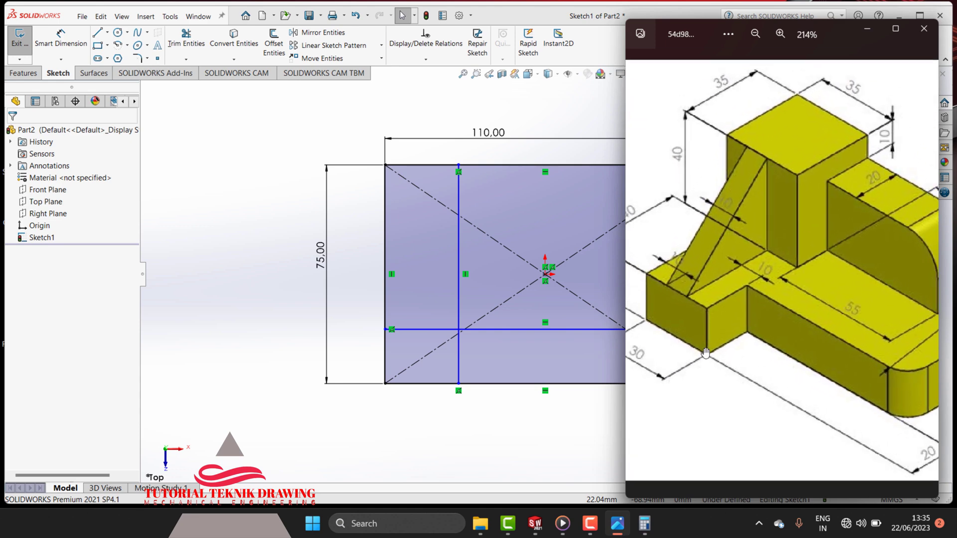
{"action": "left_click", "coordinate": [858, 34]}
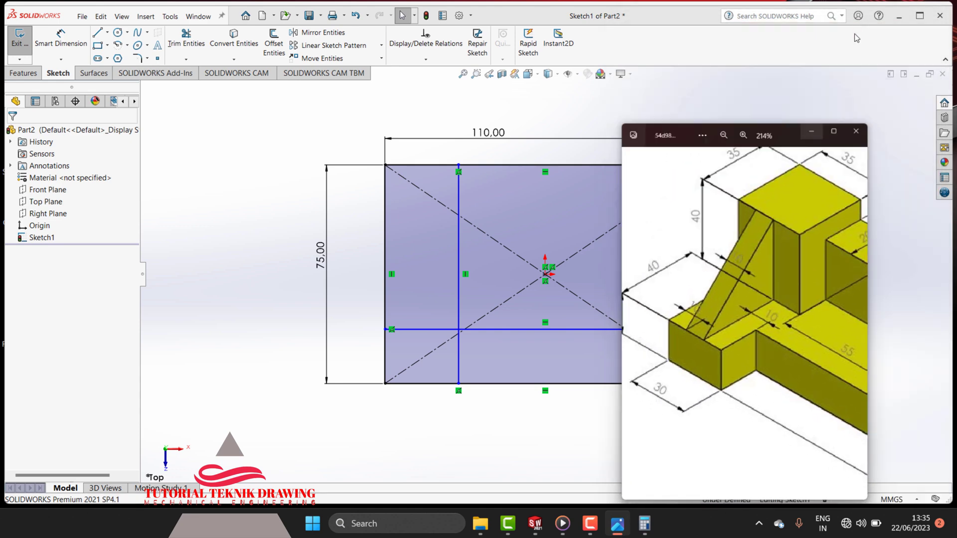
Place the vertical dividing line 30 mm from the rectangle's left edge
{"action": "left_click", "coordinate": [61, 40]}
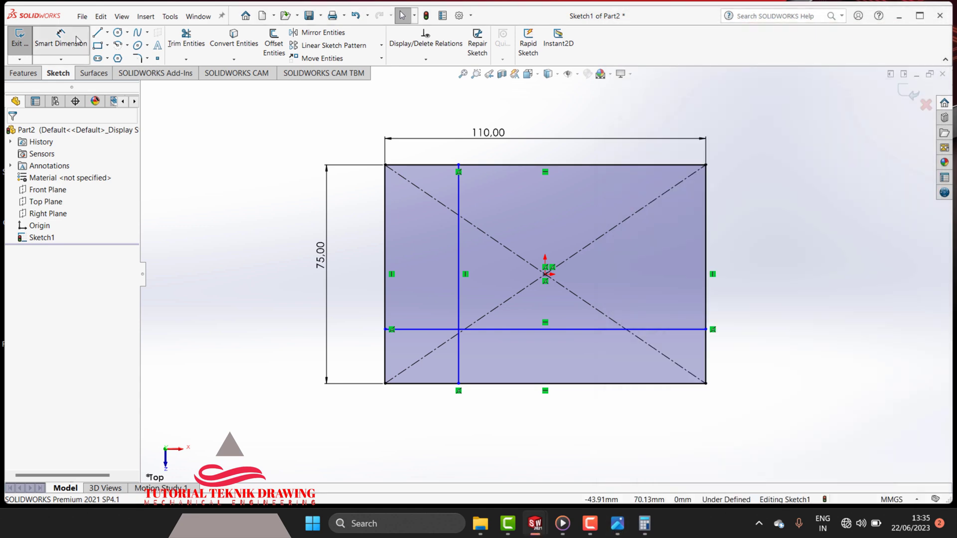
{"action": "left_click", "coordinate": [387, 369]}
{"action": "left_click", "coordinate": [458, 364]}
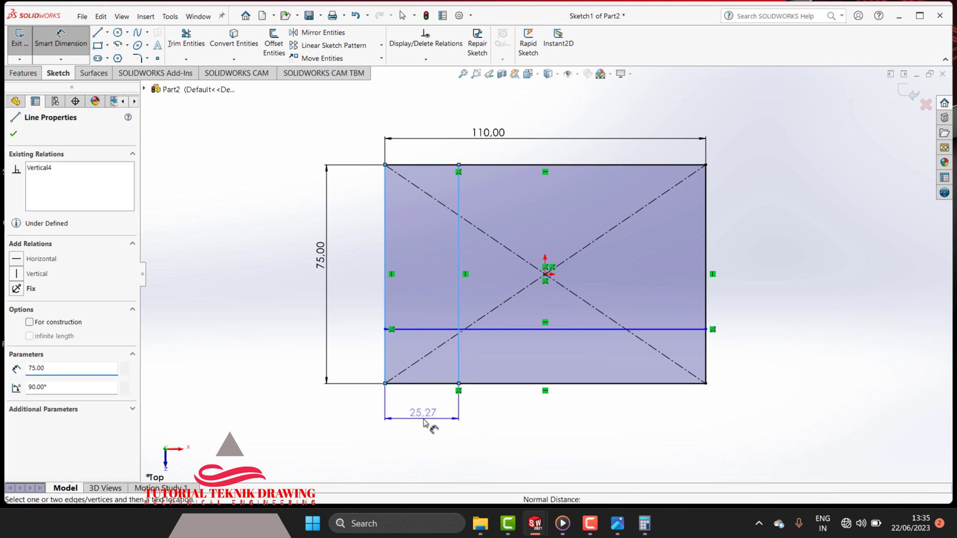
{"action": "left_click", "coordinate": [424, 422]}
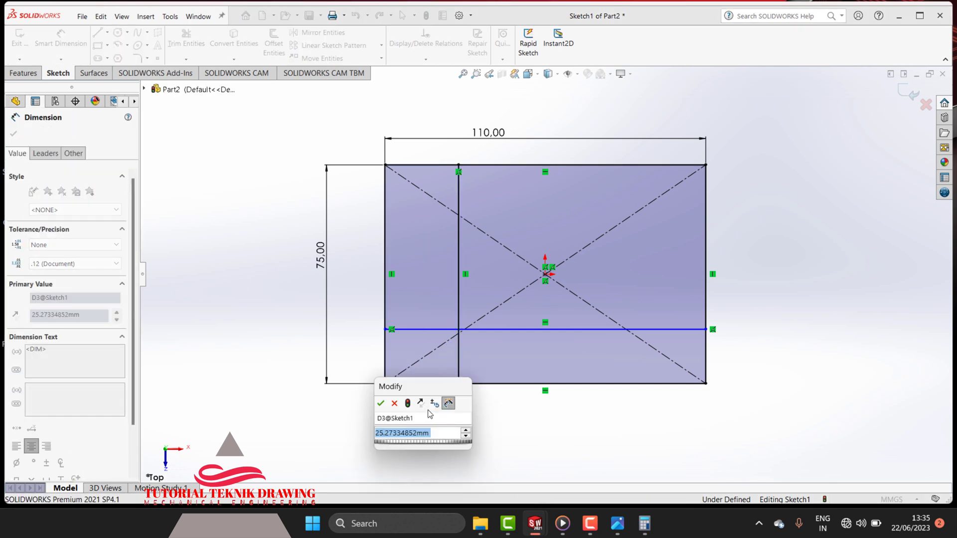
{"action": "type", "text": "30"}
{"action": "key", "text": "Return"}
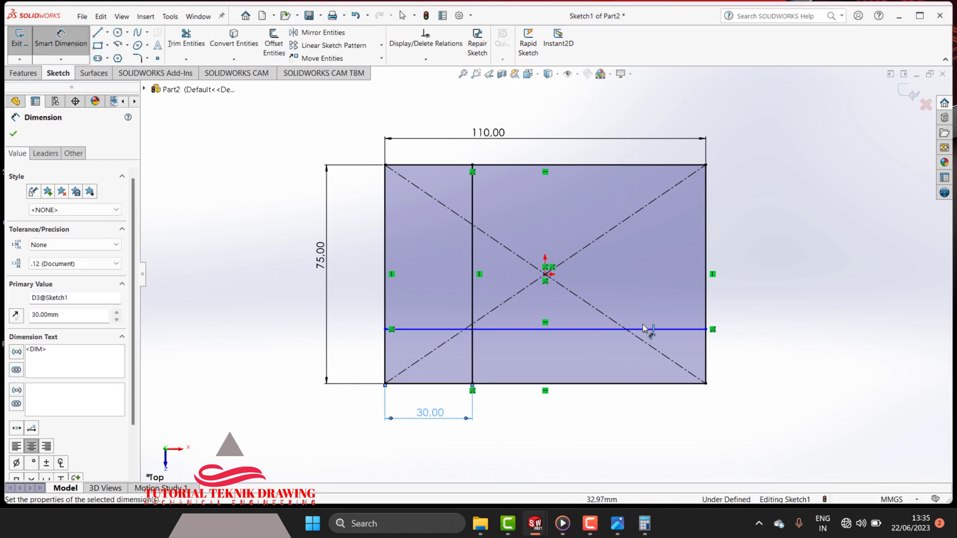
Set the horizontal dividing line 20 mm above the bottom edge
{"action": "left_click", "coordinate": [641, 330]}
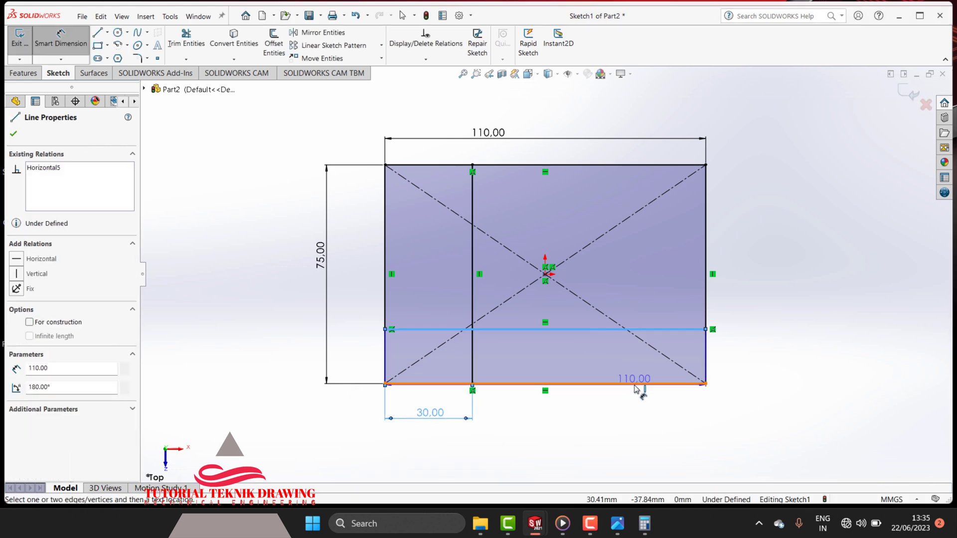
{"action": "left_click", "coordinate": [635, 385]}
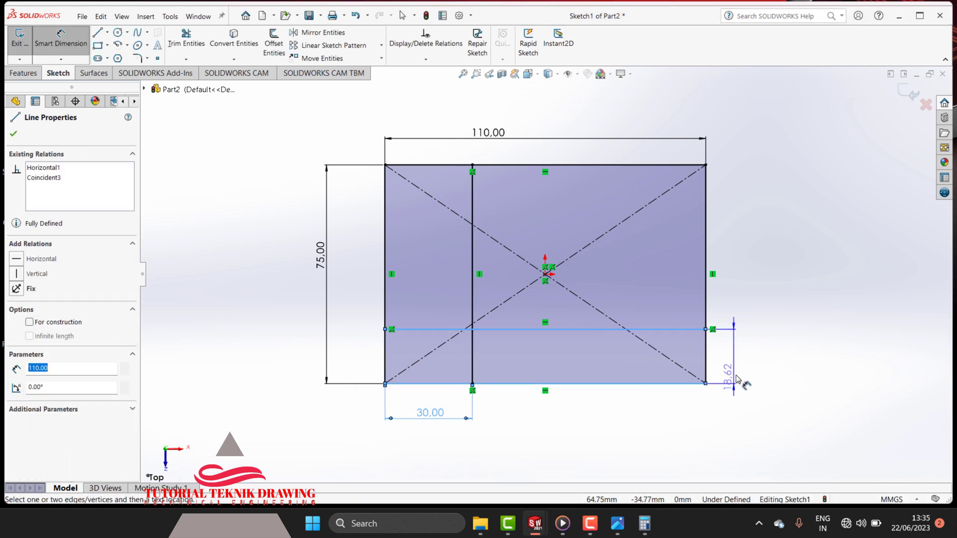
{"action": "left_click", "coordinate": [744, 332]}
{"action": "key", "text": "Return"}
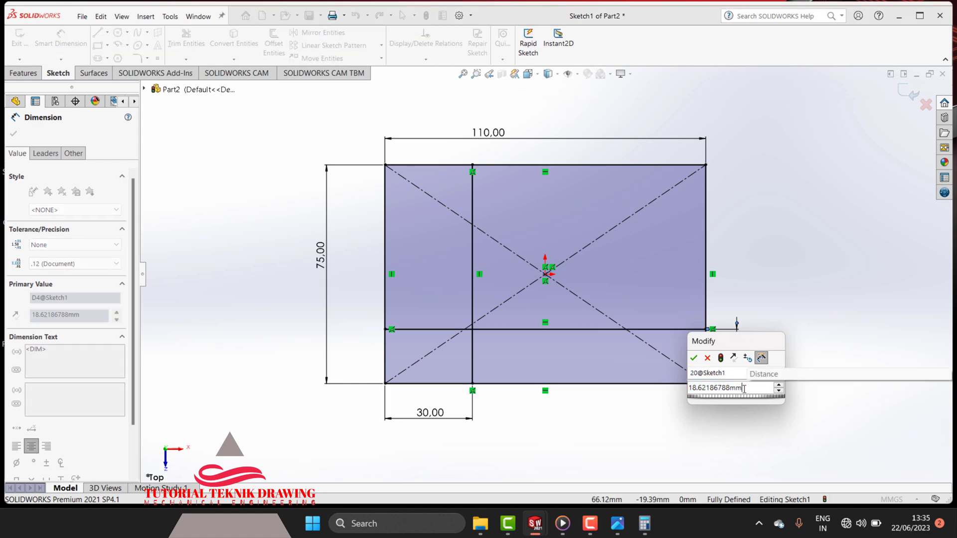
{"action": "type", "text": "20"}
{"action": "key", "text": "Return"}
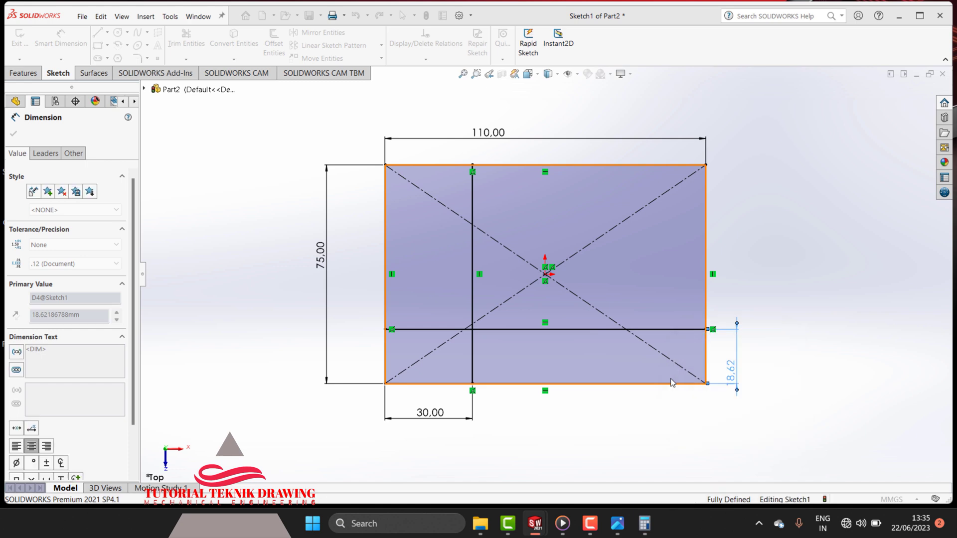
{"action": "key", "text": "z"}
{"action": "scroll", "coordinate": [498, 406], "scroll_direction": "down", "scroll_amount": 3}
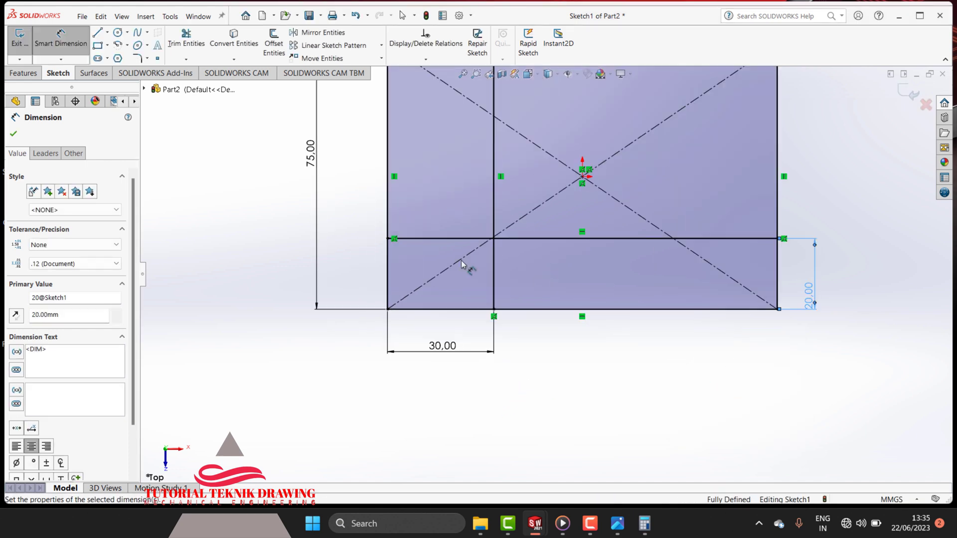
Power-trim the lower-right edges, diagonal pieces and vertical stub, leaving a stepped outline
{"action": "left_click", "coordinate": [192, 37]}
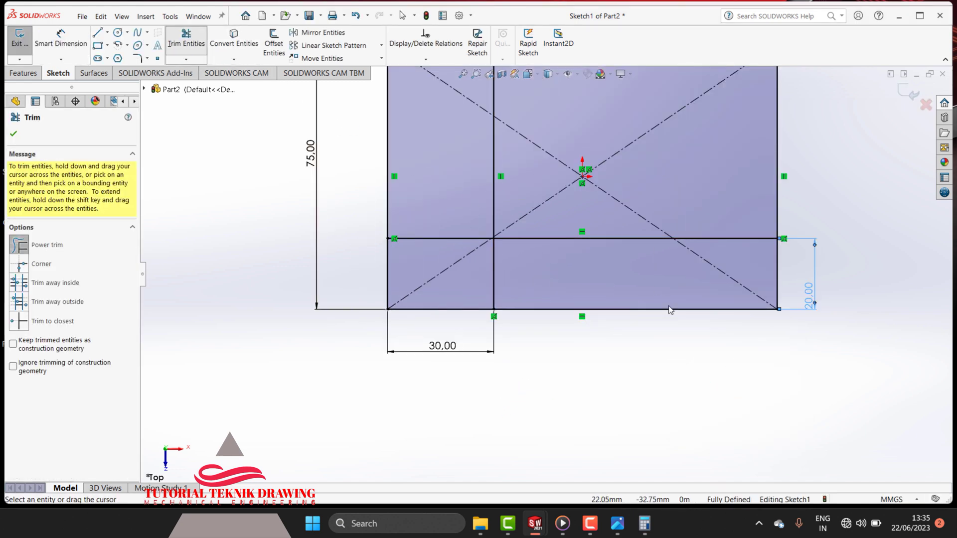
{"action": "mouse_move", "coordinate": [700, 334]}
{"action": "left_mouse_down"}
{"action": "mouse_move", "coordinate": [533, 171]}
{"action": "mouse_move", "coordinate": [439, 256]}
{"action": "left_mouse_up"}
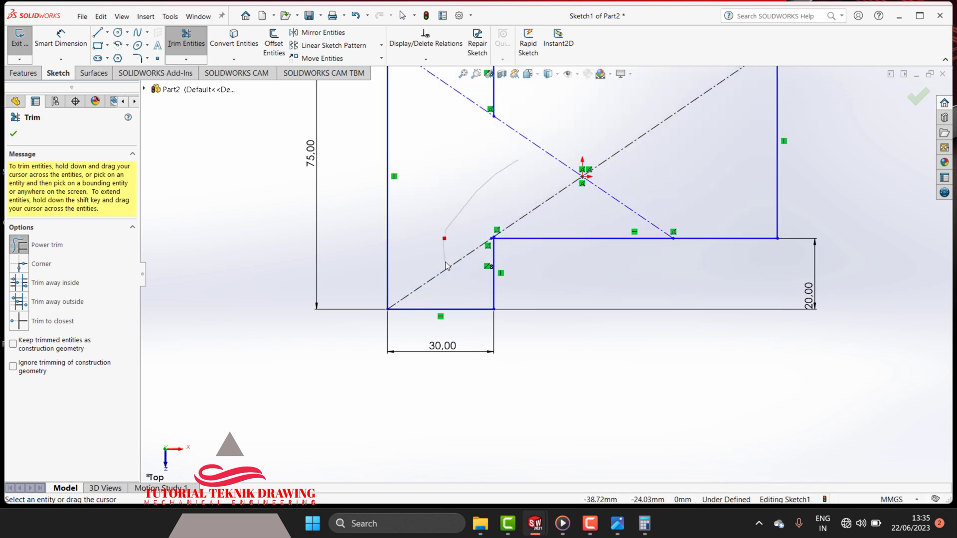
{"action": "scroll", "coordinate": [469, 219], "scroll_direction": "down", "scroll_amount": 1}
{"action": "scroll", "coordinate": [544, 275], "scroll_direction": "up", "scroll_amount": 3}
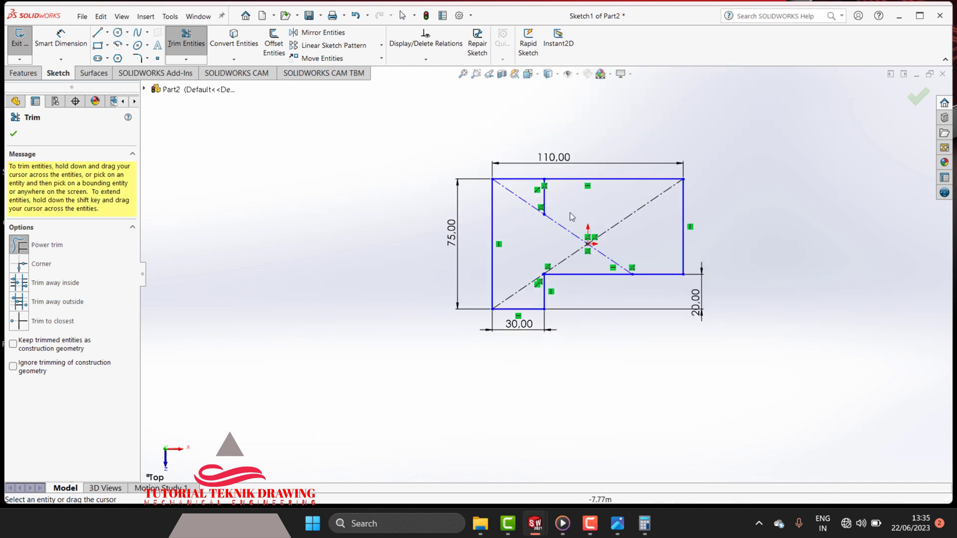
{"action": "left_click_drag", "start_coordinate": [564, 213], "coordinate": [520, 219]}
{"action": "scroll", "coordinate": [546, 273], "scroll_direction": "up", "scroll_amount": 1}
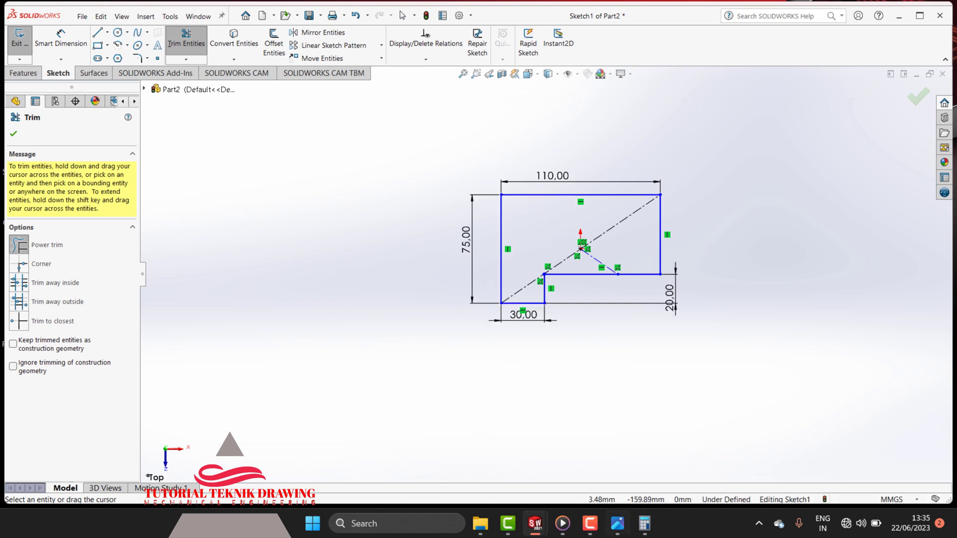
{"action": "left_click", "coordinate": [616, 524]}
{"action": "left_click_drag", "start_coordinate": [774, 324], "coordinate": [783, 349]}
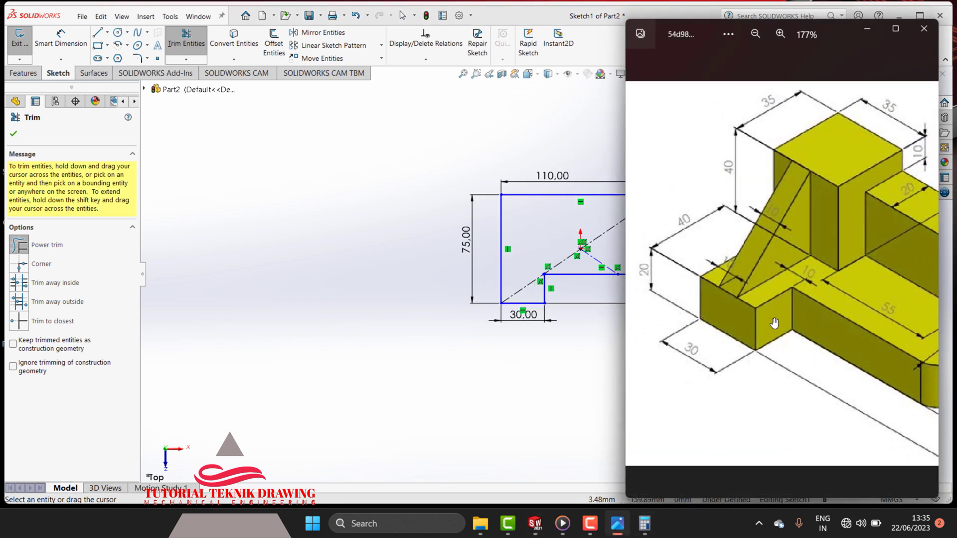
{"action": "scroll", "coordinate": [784, 314], "scroll_direction": "down", "scroll_amount": 1}
{"action": "scroll", "coordinate": [826, 306], "scroll_direction": "down", "scroll_amount": 1}
{"action": "scroll", "coordinate": [827, 305], "scroll_direction": "down", "scroll_amount": 1}
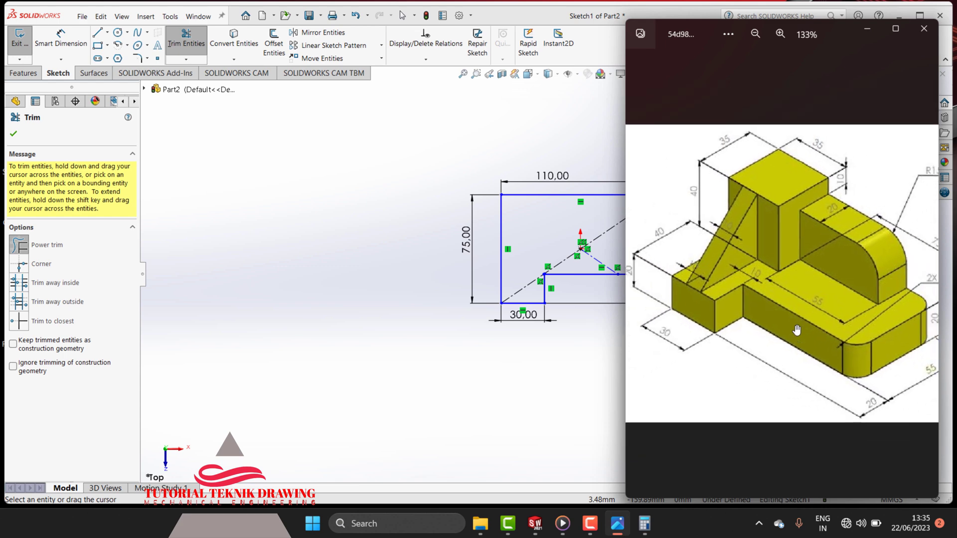
{"action": "scroll", "coordinate": [847, 291], "scroll_direction": "down", "scroll_amount": 1}
{"action": "scroll", "coordinate": [883, 275], "scroll_direction": "up", "scroll_amount": 1}
{"action": "scroll", "coordinate": [880, 277], "scroll_direction": "up", "scroll_amount": 1}
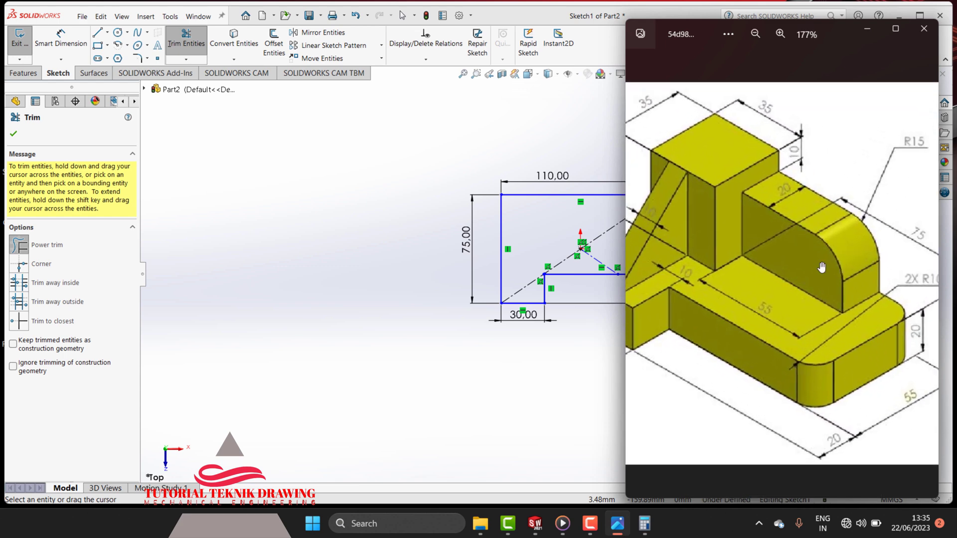
{"action": "scroll", "coordinate": [822, 267], "scroll_direction": "up", "scroll_amount": 2}
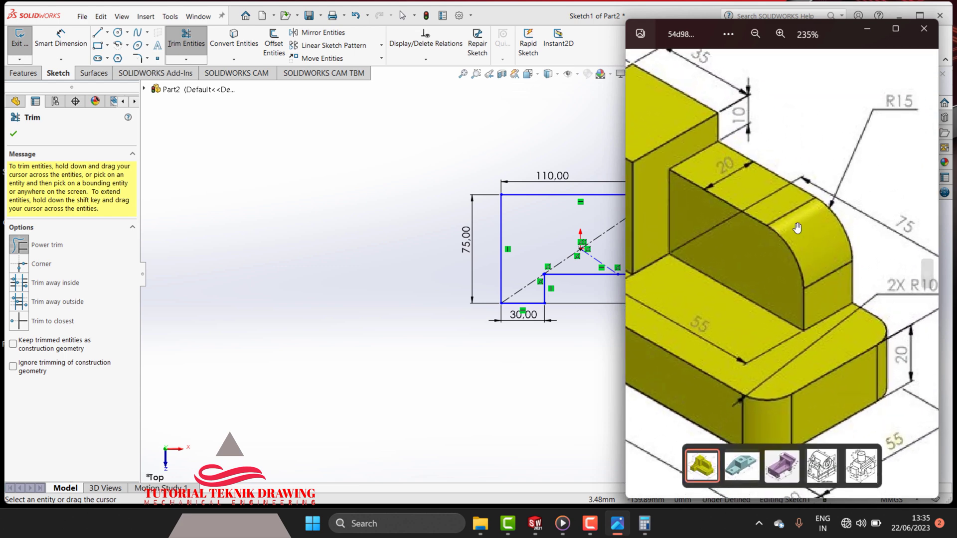
{"action": "scroll", "coordinate": [792, 228], "scroll_direction": "down", "scroll_amount": 1}
{"action": "scroll", "coordinate": [789, 230], "scroll_direction": "down", "scroll_amount": 1}
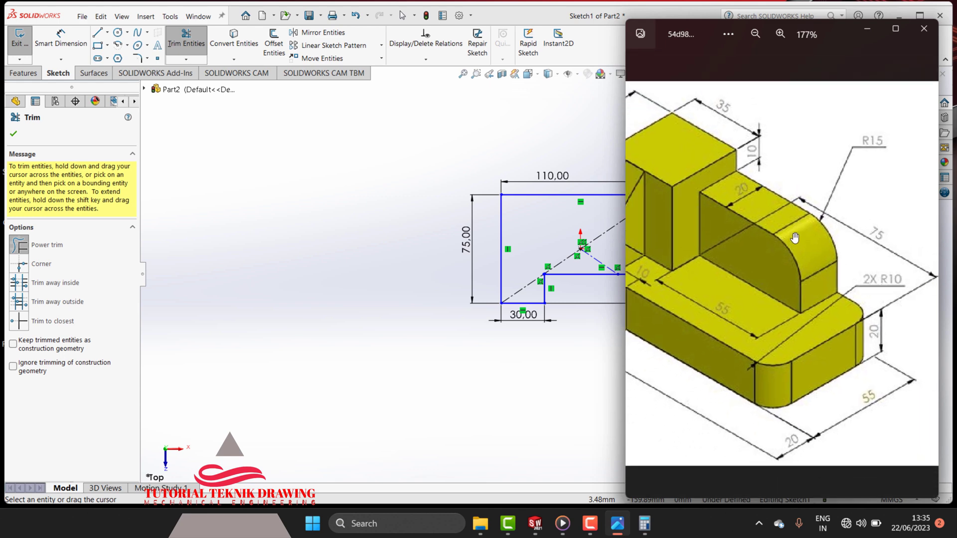
{"action": "scroll", "coordinate": [765, 257], "scroll_direction": "down", "scroll_amount": 1}
{"action": "scroll", "coordinate": [765, 258], "scroll_direction": "up", "scroll_amount": 1}
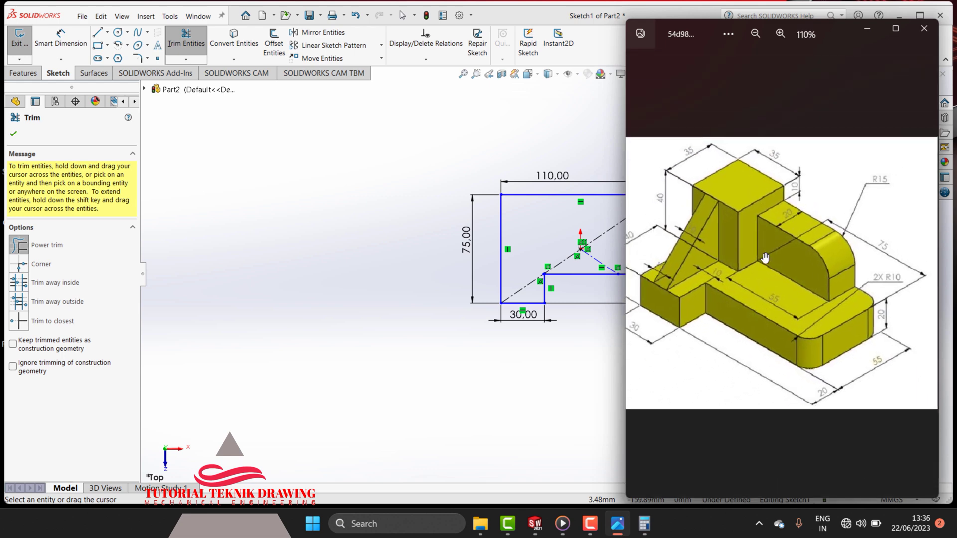
{"action": "scroll", "coordinate": [765, 258], "scroll_direction": "up", "scroll_amount": 1}
{"action": "scroll", "coordinate": [765, 258], "scroll_direction": "up", "scroll_amount": 1}
{"action": "left_click_drag", "start_coordinate": [830, 393], "coordinate": [765, 391]}
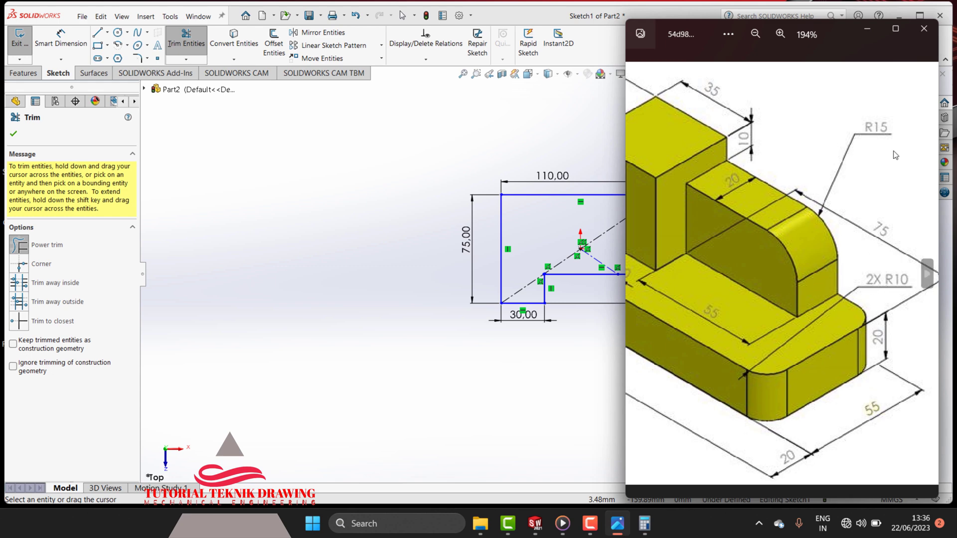
{"action": "left_click", "coordinate": [871, 31]}
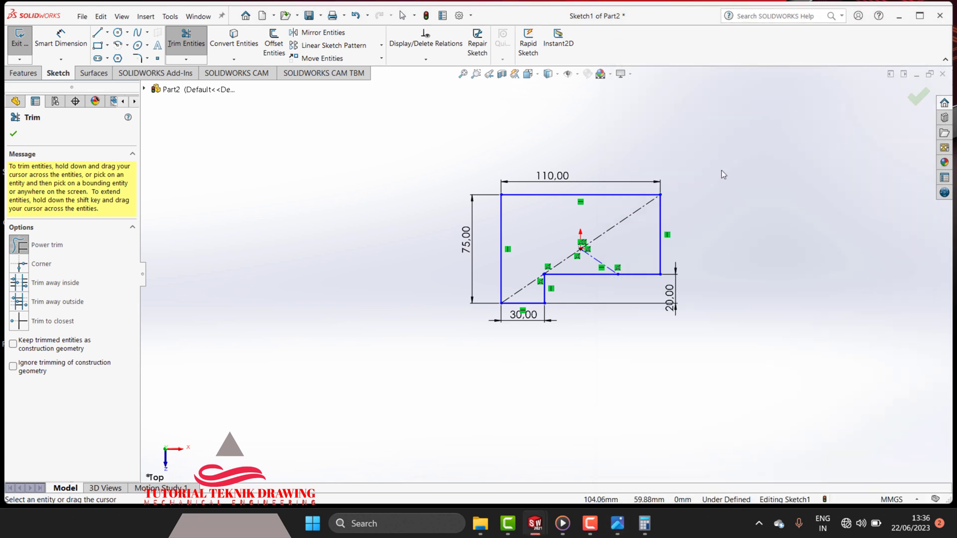
Fillet the top-right and lower-right step corners of Sketch1 with 10 mm radius
{"action": "scroll", "coordinate": [611, 232], "scroll_direction": "up", "scroll_amount": 3}
{"action": "scroll", "coordinate": [611, 250], "scroll_direction": "down", "scroll_amount": 5}
{"action": "scroll", "coordinate": [612, 255], "scroll_direction": "down", "scroll_amount": 2}
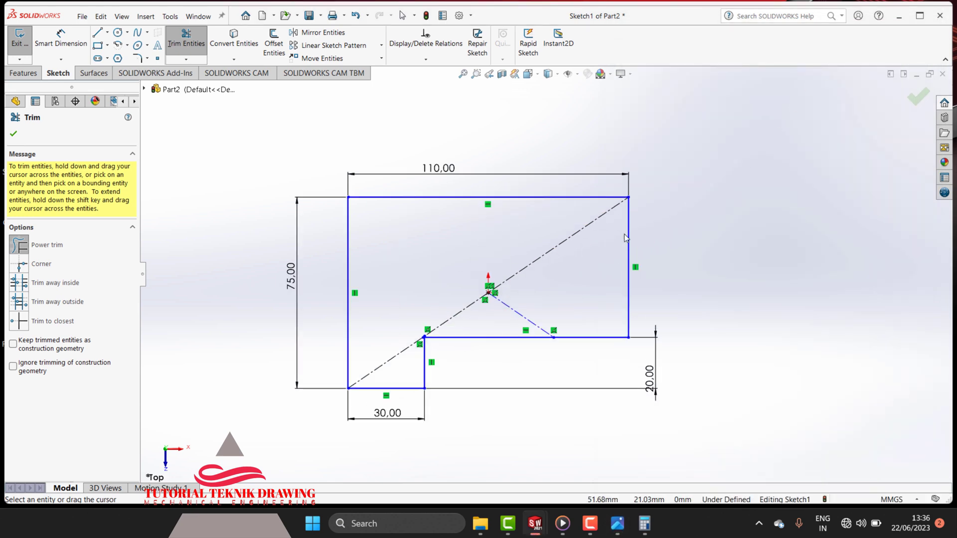
{"action": "left_click", "coordinate": [137, 59]}
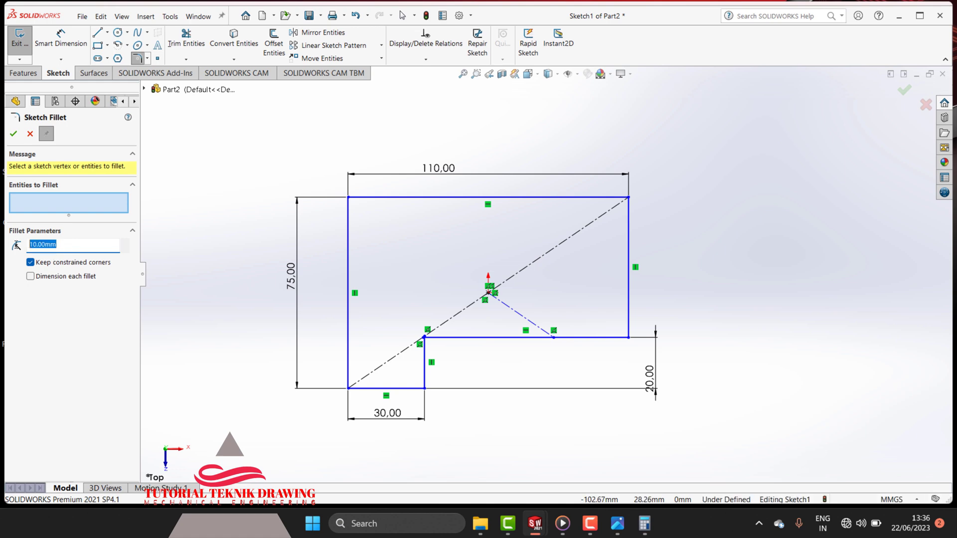
{"action": "left_click", "coordinate": [629, 216]}
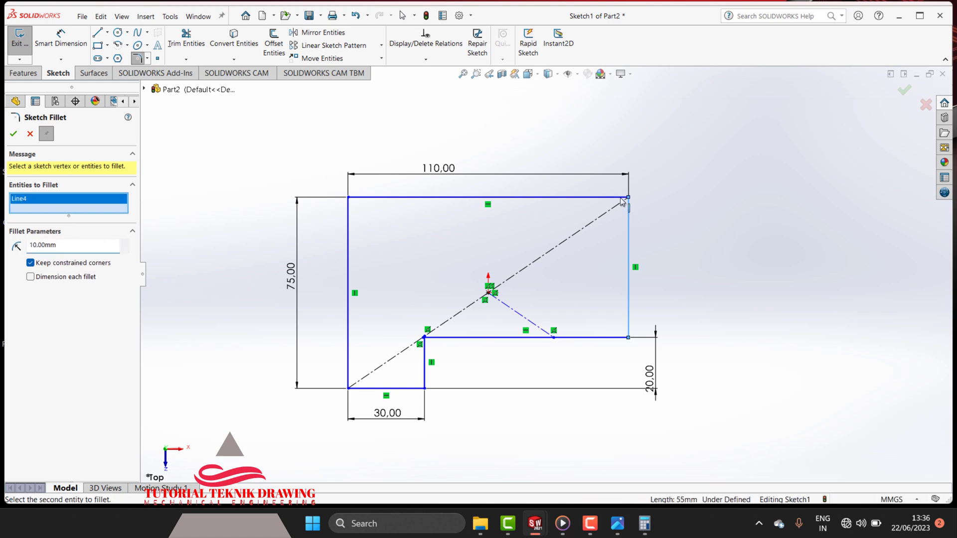
{"action": "left_click", "coordinate": [616, 338]}
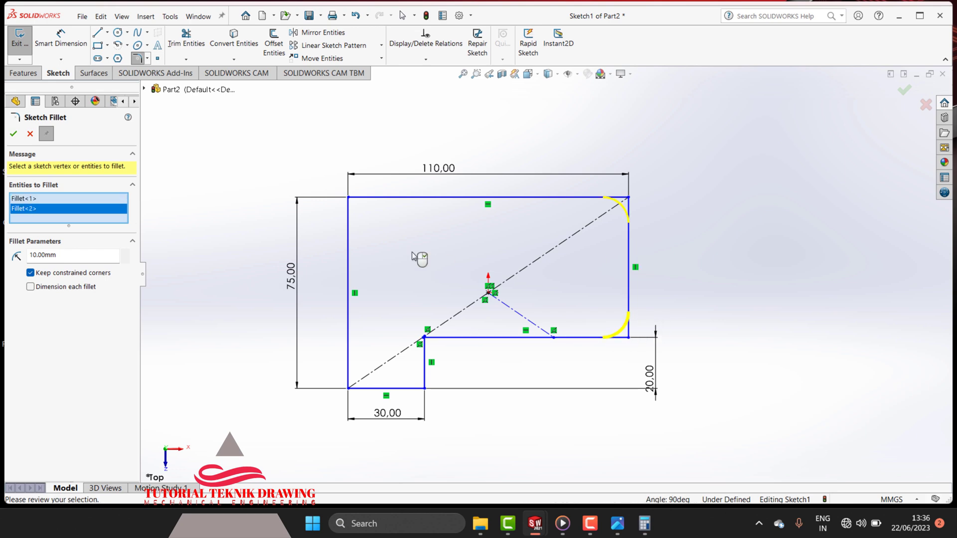
{"action": "left_click", "coordinate": [14, 133]}
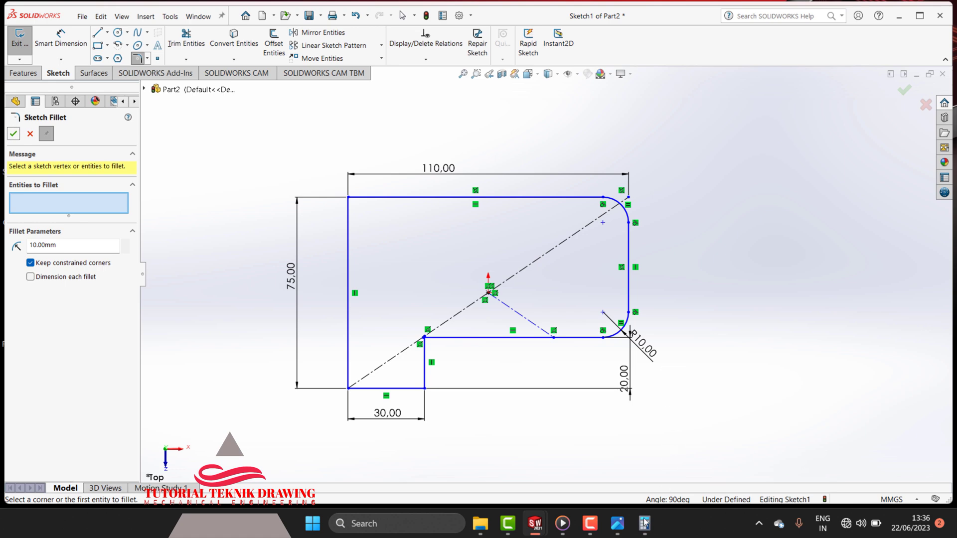
{"action": "left_click", "coordinate": [616, 523]}
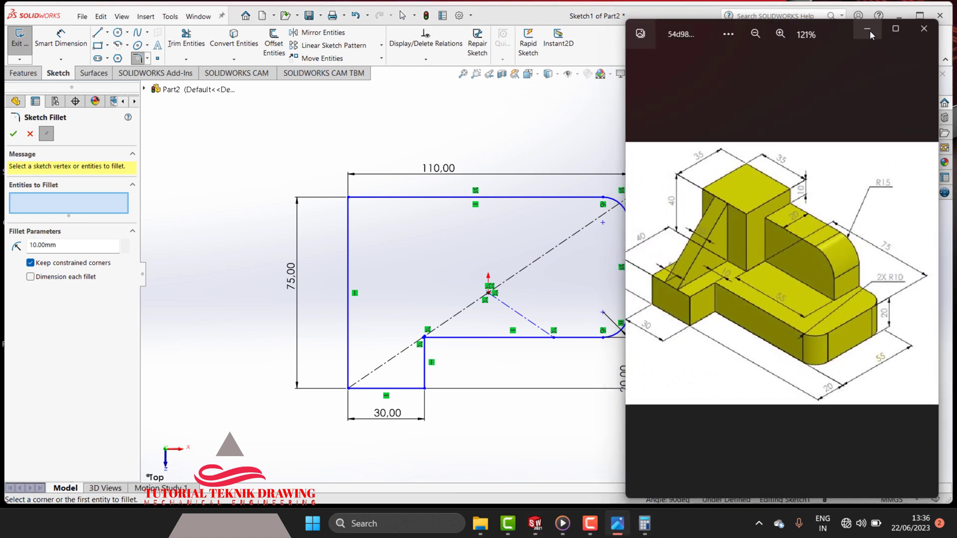
{"action": "left_click", "coordinate": [867, 28]}
{"action": "left_click", "coordinate": [28, 132]}
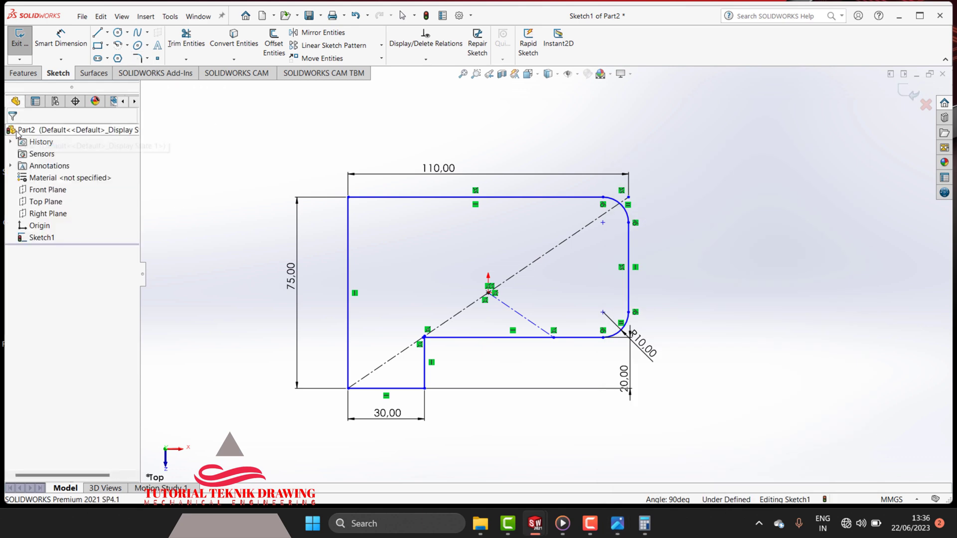
Extrude the filleted sketch region 20 mm Blind into the base plate, Boss-Extrude2
{"action": "left_click", "coordinate": [26, 77]}
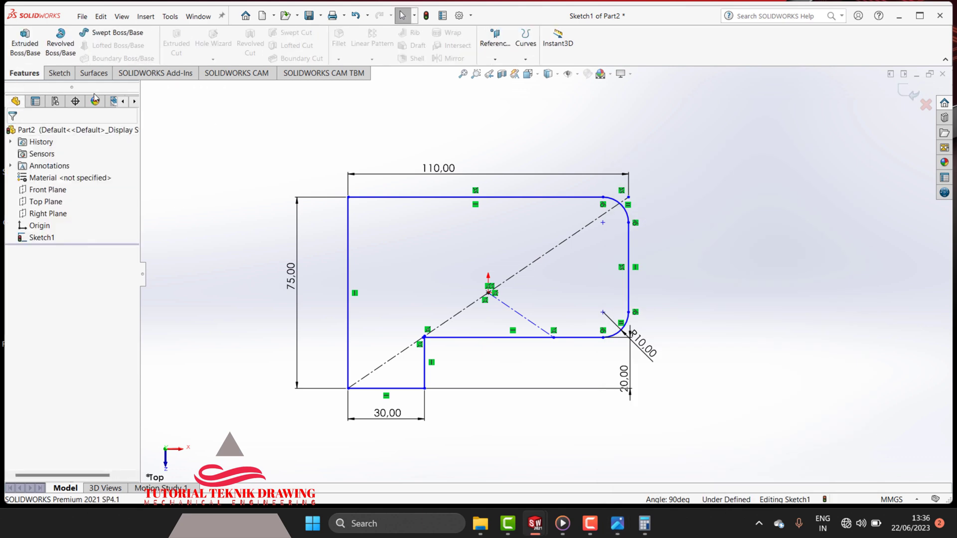
{"action": "left_click", "coordinate": [24, 43]}
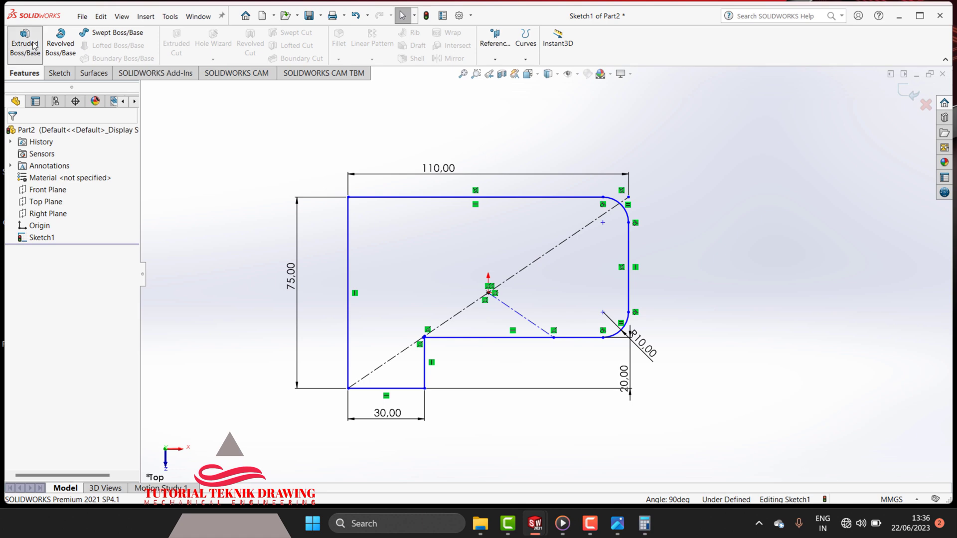
{"action": "left_click", "coordinate": [527, 241]}
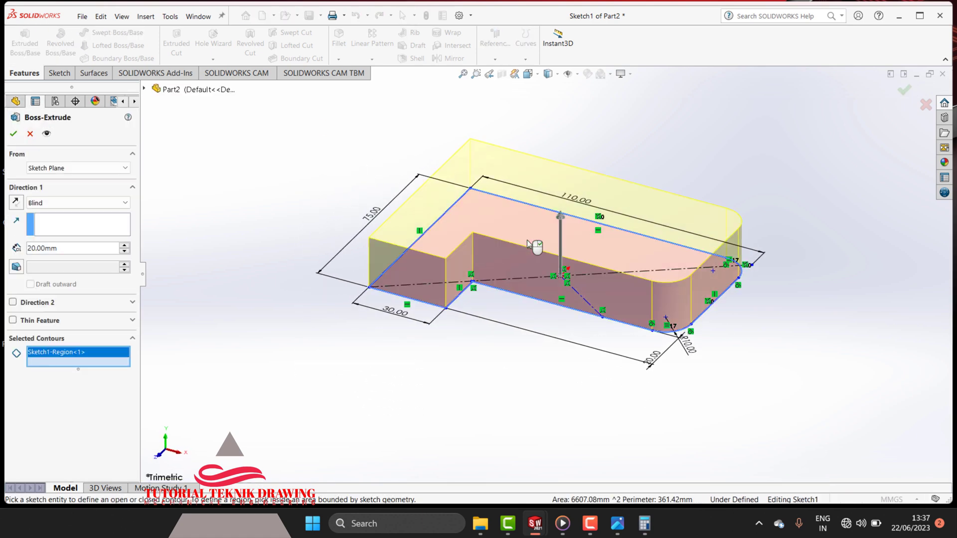
{"action": "left_click", "coordinate": [33, 249]}
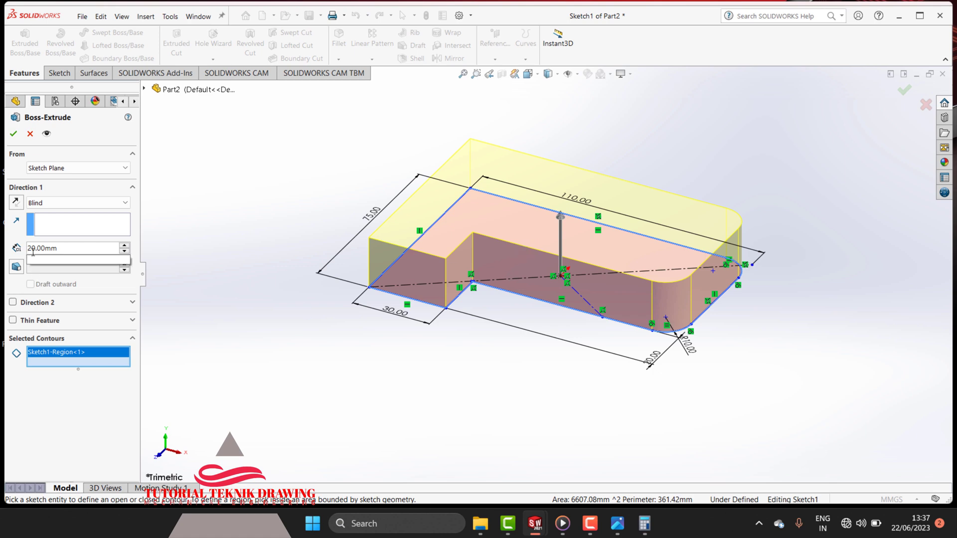
{"action": "left_click", "coordinate": [13, 135]}
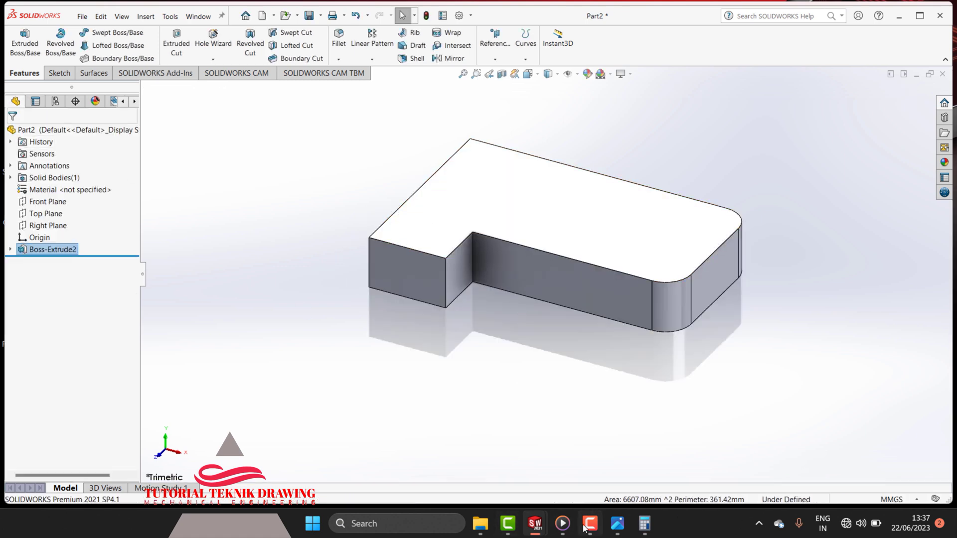
{"action": "left_click", "coordinate": [613, 532]}
Select the base plate's top face, view it head-on, and recheck the reference drawing
{"action": "scroll", "coordinate": [723, 309], "scroll_direction": "down", "scroll_amount": 2}
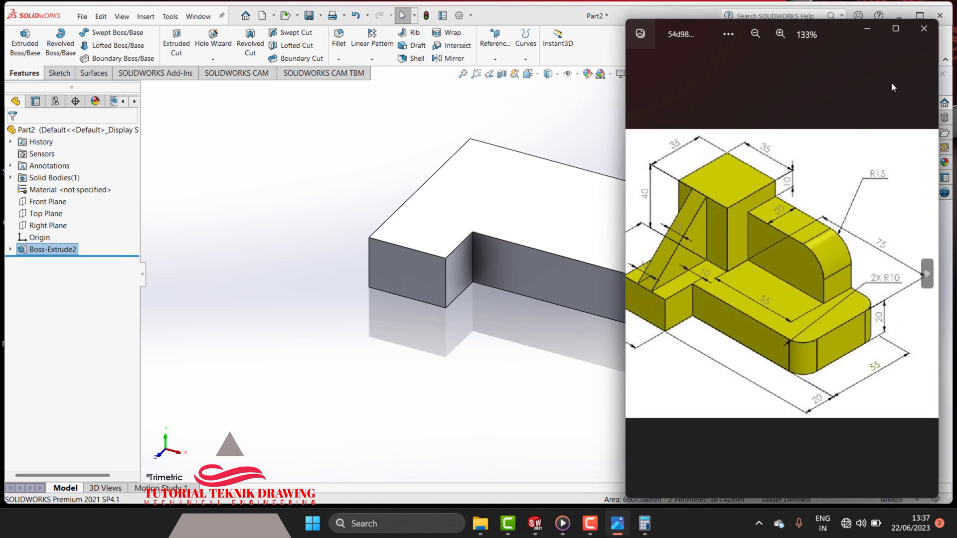
{"action": "left_click", "coordinate": [867, 30]}
{"action": "left_click", "coordinate": [576, 228]}
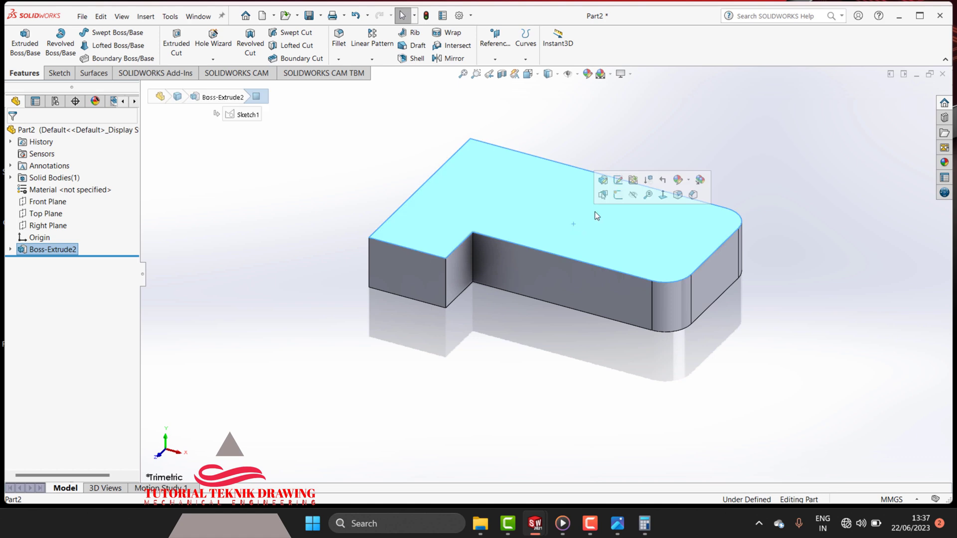
{"action": "left_click", "coordinate": [662, 195]}
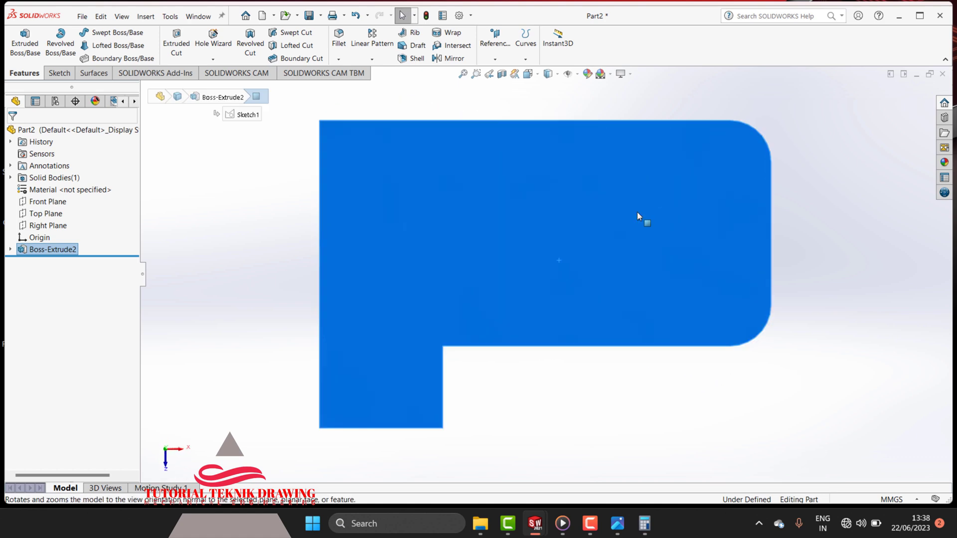
{"action": "left_click", "coordinate": [625, 525]}
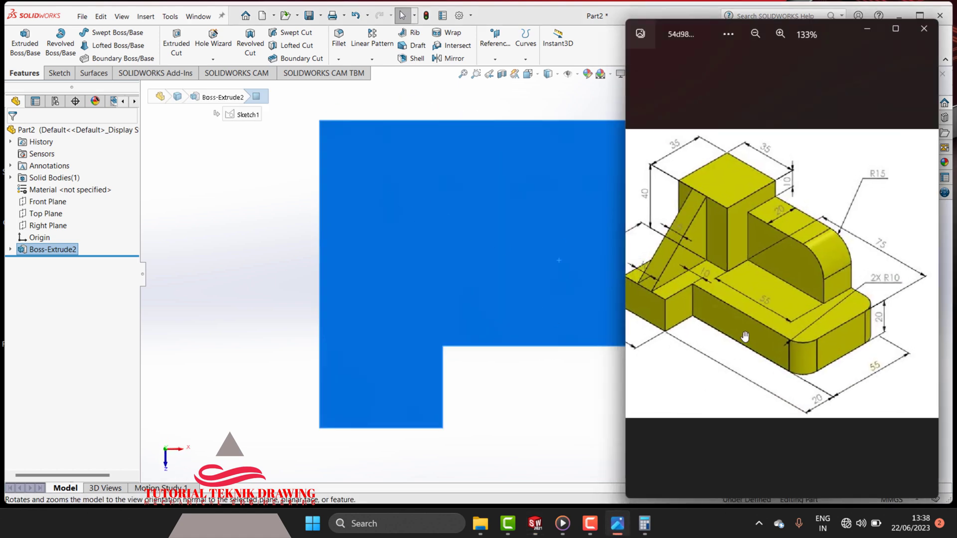
{"action": "left_click_drag", "start_coordinate": [769, 251], "coordinate": [802, 251]}
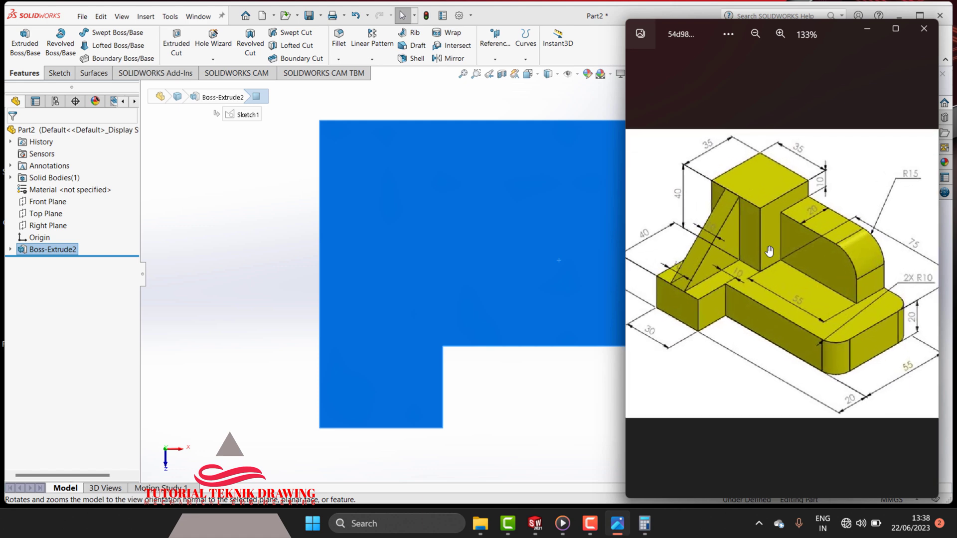
{"action": "left_click", "coordinate": [874, 28]}
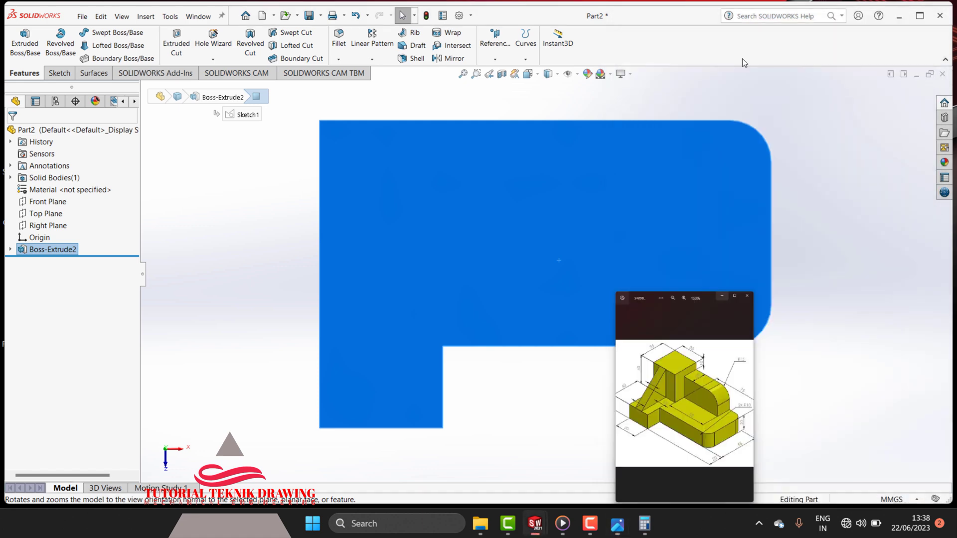
{"action": "left_click", "coordinate": [58, 73]}
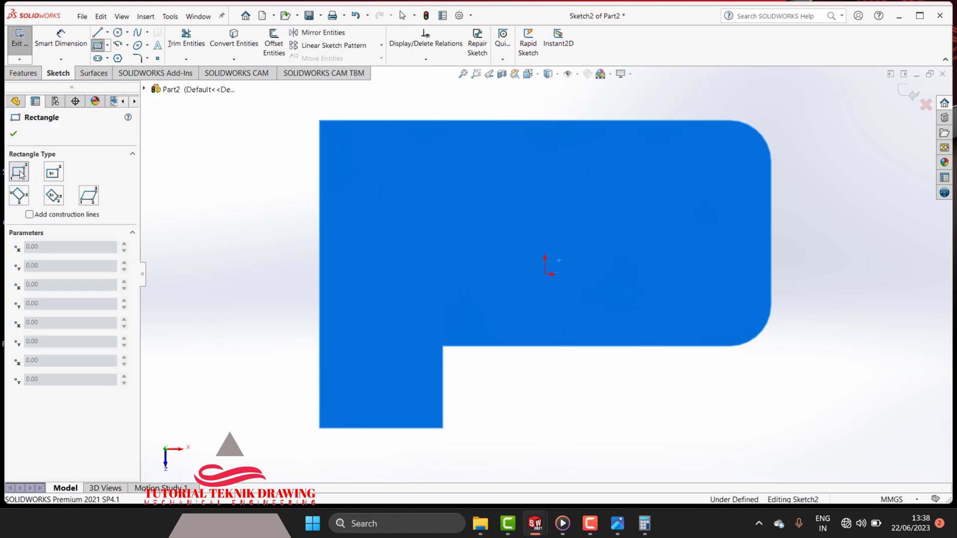
Sketch three corner rectangles: a long top strip, an upper-left block, and a narrow strip below
{"action": "key", "text": "Escape"}
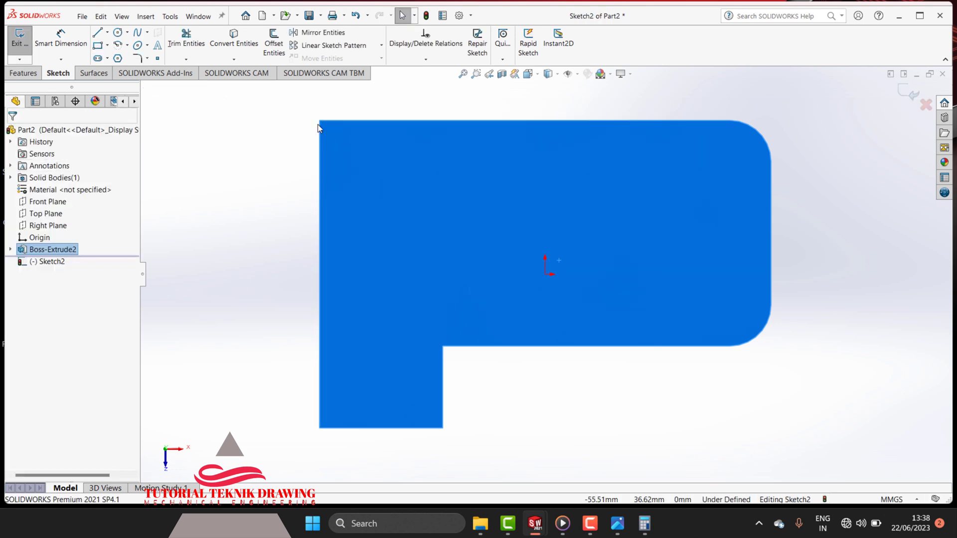
{"action": "left_click", "coordinate": [99, 44]}
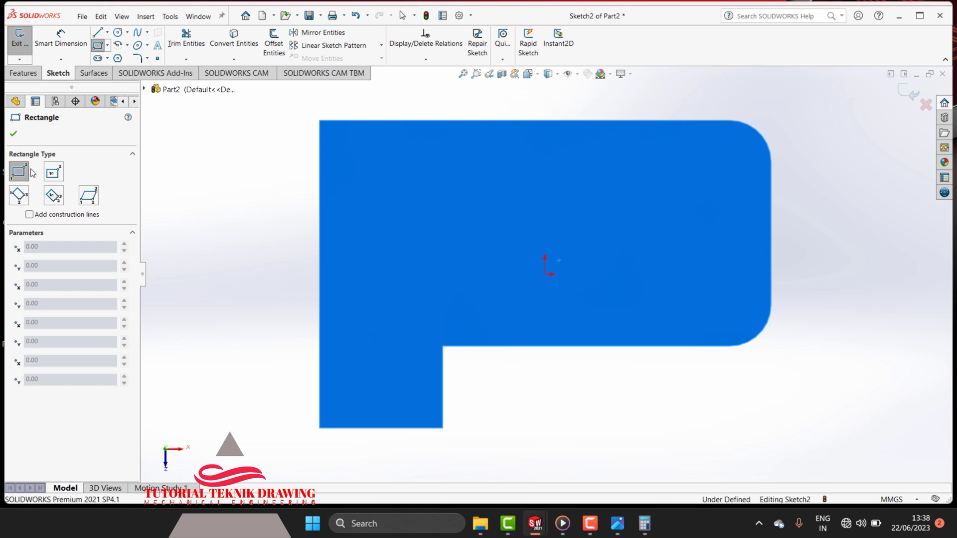
{"action": "left_click", "coordinate": [319, 121]}
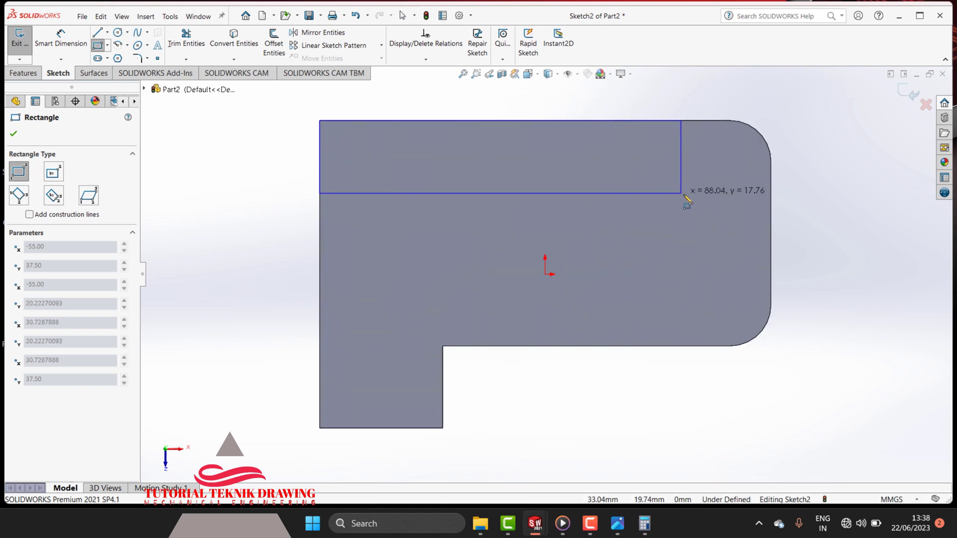
{"action": "left_click", "coordinate": [682, 194]}
{"action": "left_click", "coordinate": [319, 121]}
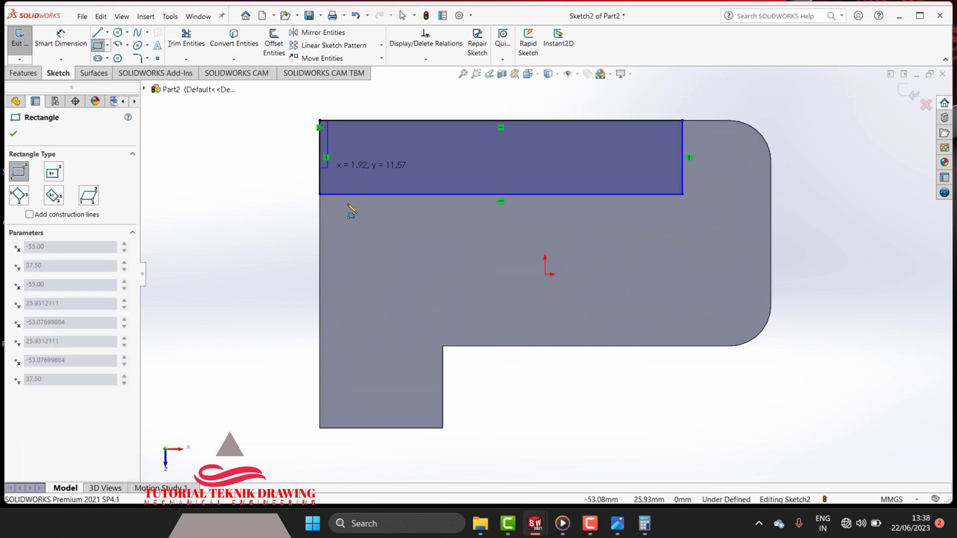
{"action": "left_click", "coordinate": [472, 257]}
{"action": "left_click", "coordinate": [337, 256]}
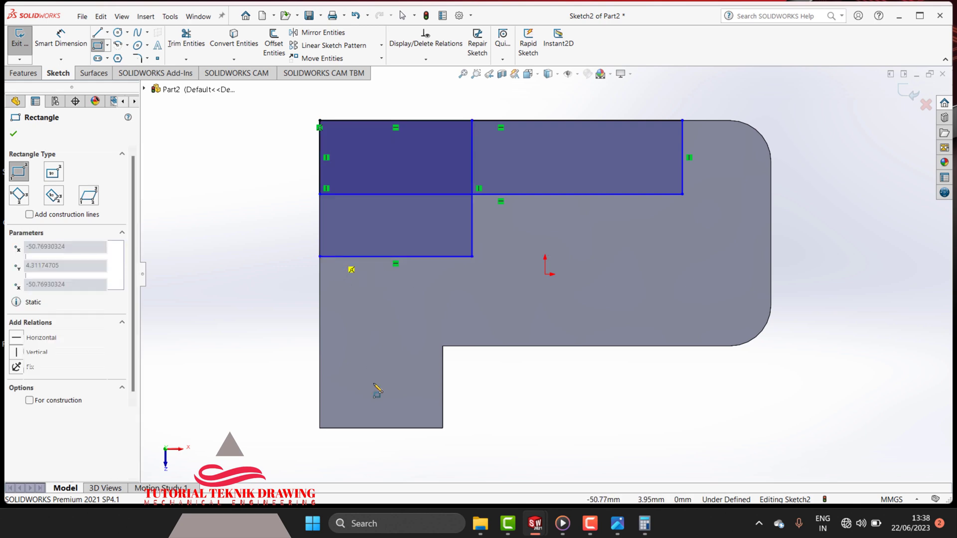
{"action": "left_click", "coordinate": [415, 430]}
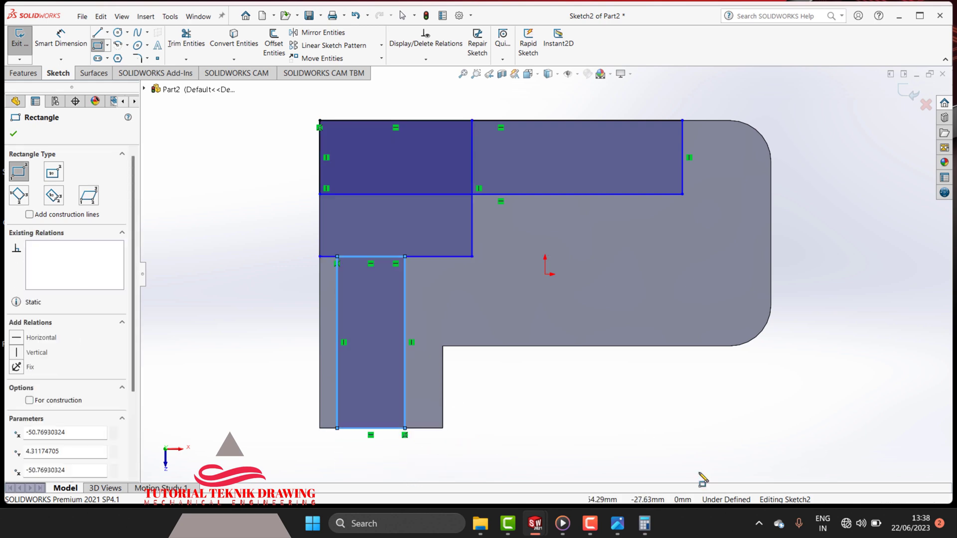
Review the reference drawing's block layout, then hide it
{"action": "left_click", "coordinate": [619, 527]}
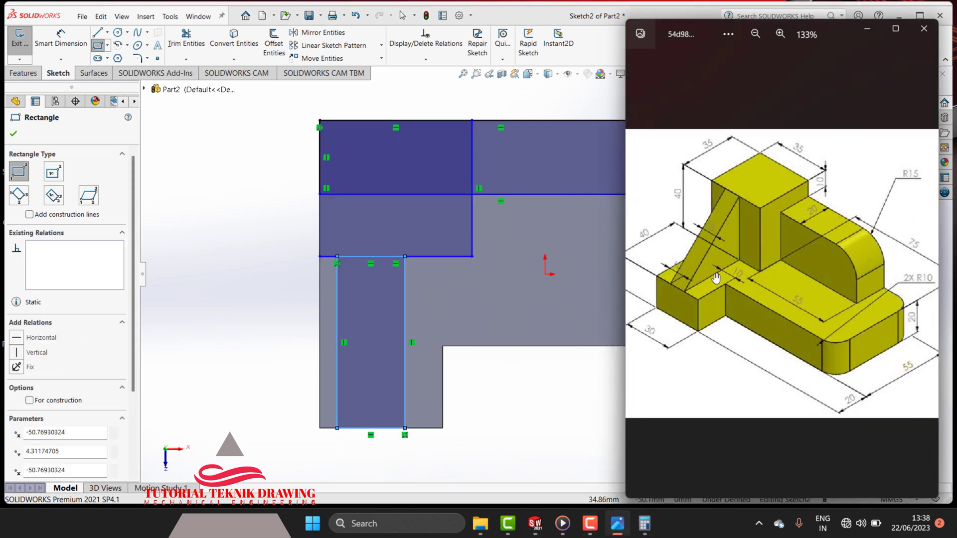
{"action": "scroll", "coordinate": [798, 215], "scroll_direction": "up", "scroll_amount": 2}
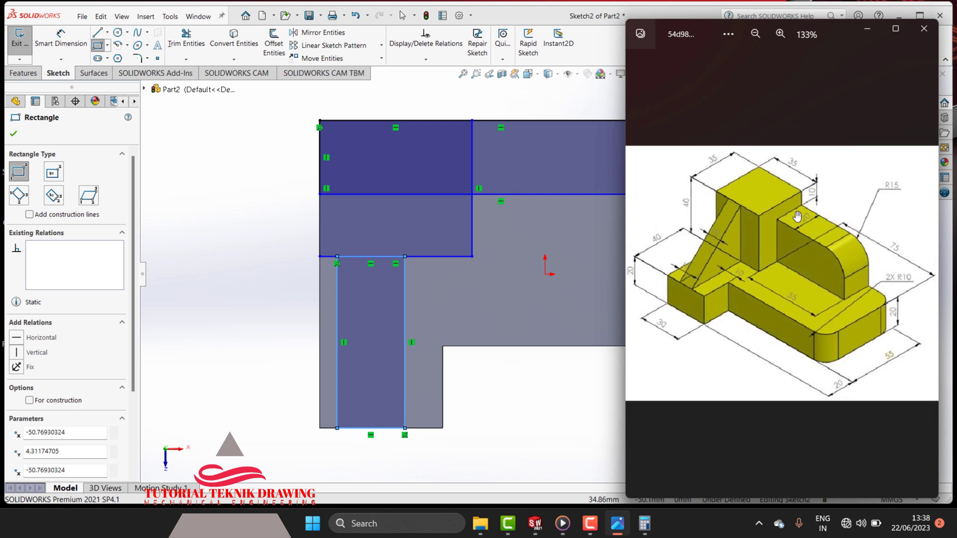
{"action": "scroll", "coordinate": [798, 215], "scroll_direction": "down", "scroll_amount": 1}
{"action": "scroll", "coordinate": [797, 215], "scroll_direction": "down", "scroll_amount": 1}
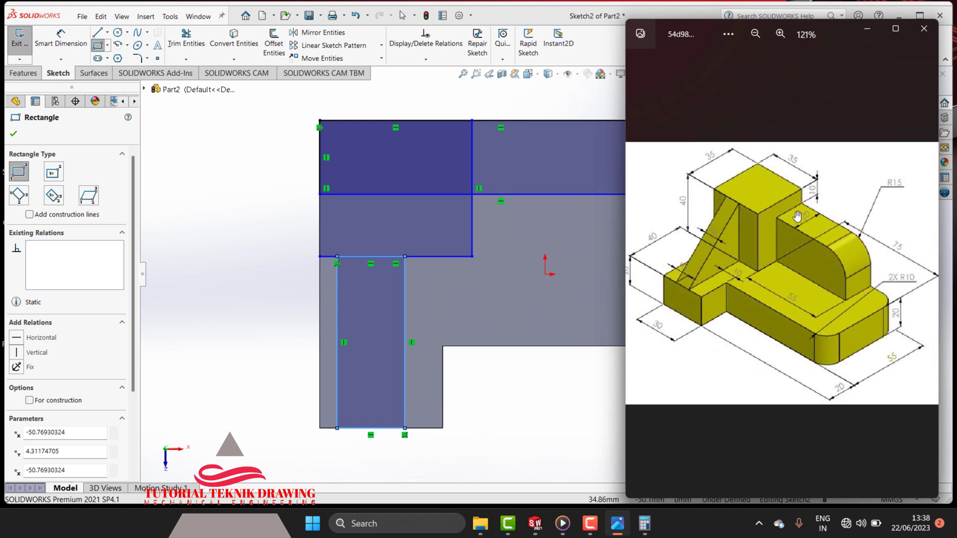
{"action": "scroll", "coordinate": [797, 215], "scroll_direction": "up", "scroll_amount": 1}
{"action": "scroll", "coordinate": [862, 122], "scroll_direction": "up", "scroll_amount": 1}
{"action": "scroll", "coordinate": [862, 123], "scroll_direction": "up", "scroll_amount": 1}
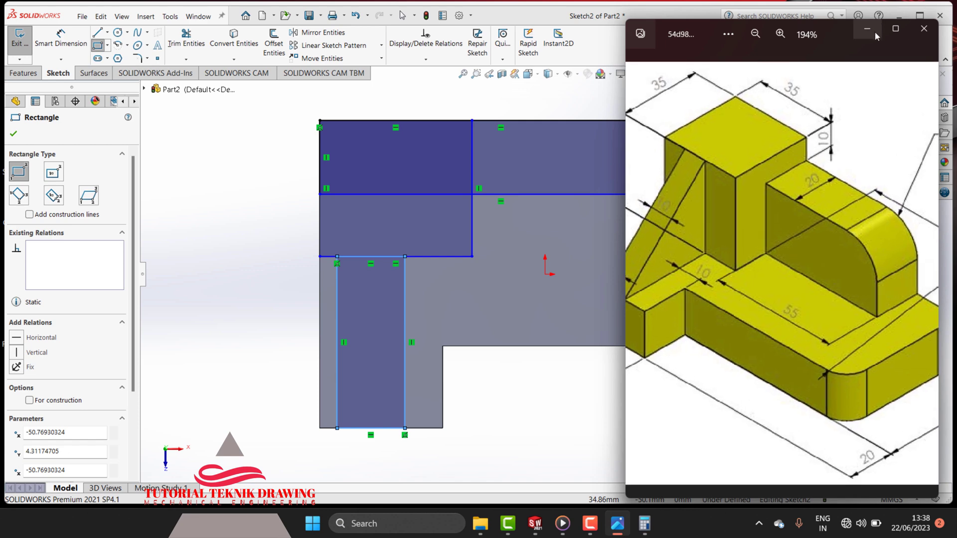
{"action": "left_click", "coordinate": [873, 30]}
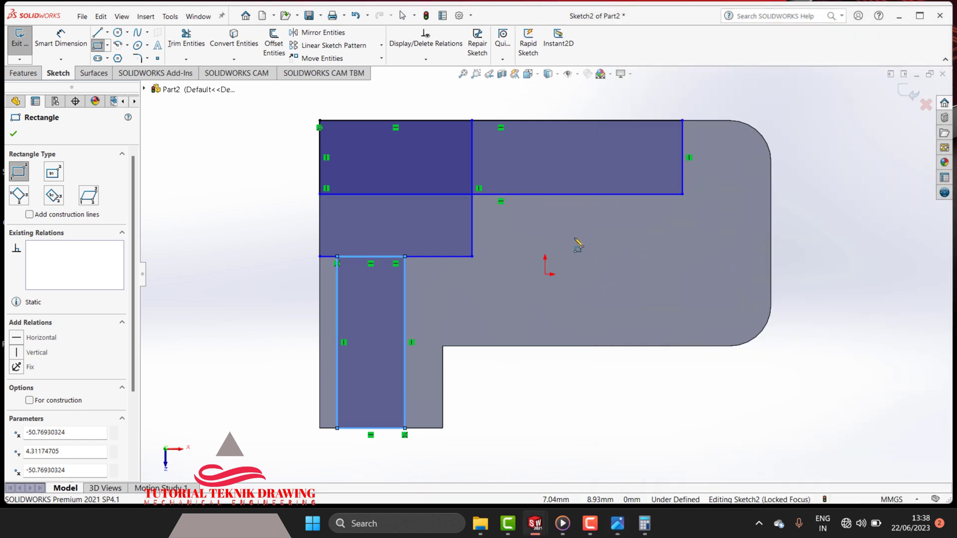
Delete the long strip's lower, right and top lines
{"action": "key", "text": "Escape"}
{"action": "left_click", "coordinate": [602, 193]}
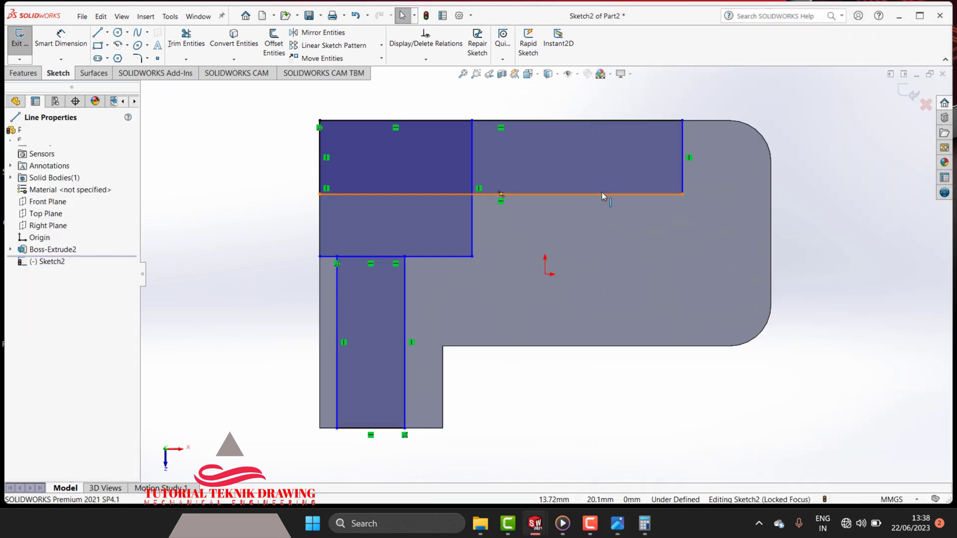
{"action": "right_click", "coordinate": [602, 194]}
{"action": "left_click", "coordinate": [628, 351]}
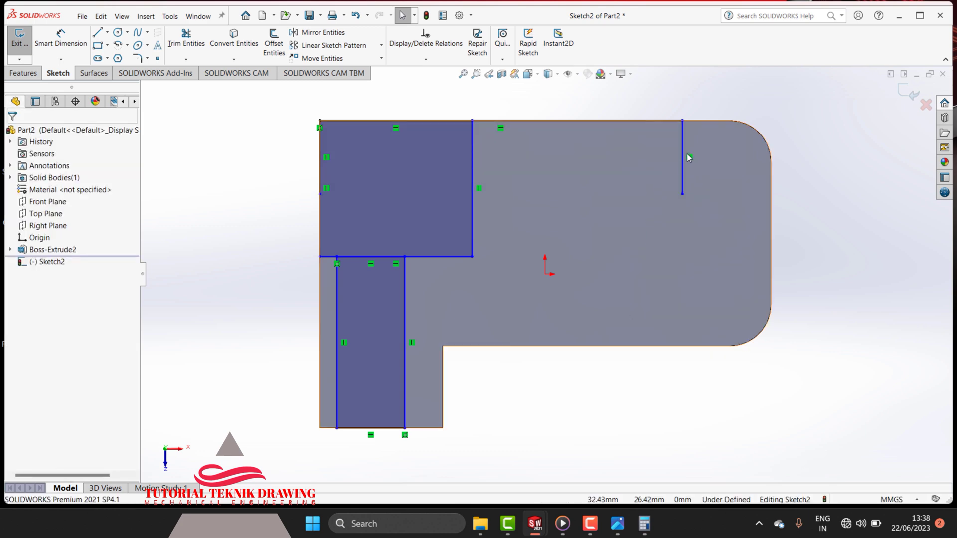
{"action": "right_click", "coordinate": [685, 149]}
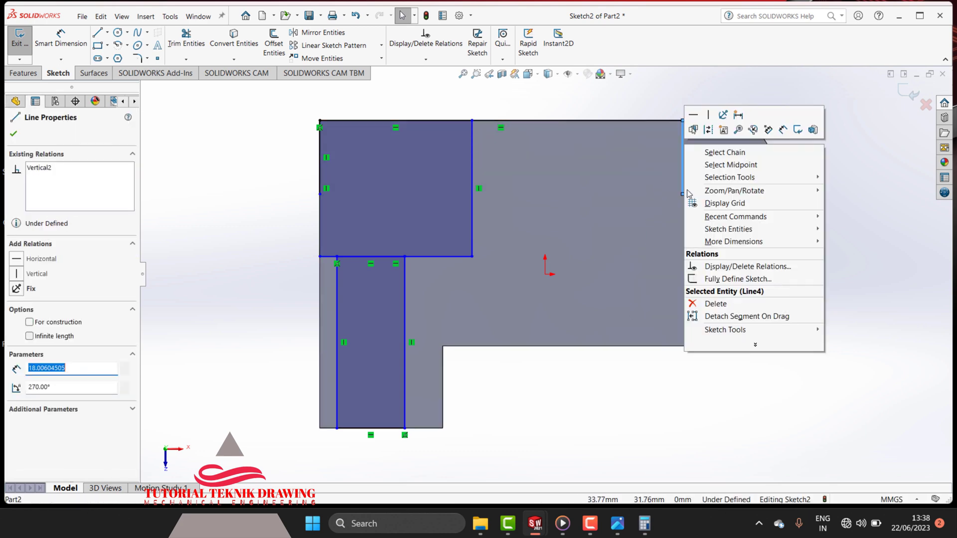
{"action": "left_click", "coordinate": [708, 305]}
{"action": "left_click", "coordinate": [629, 125]}
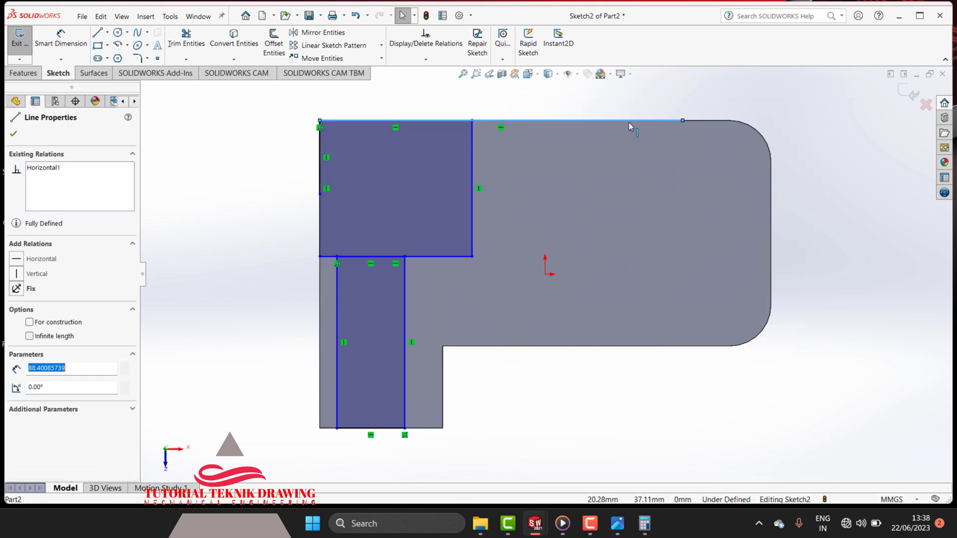
{"action": "right_click", "coordinate": [629, 125]}
{"action": "left_click", "coordinate": [653, 269]}
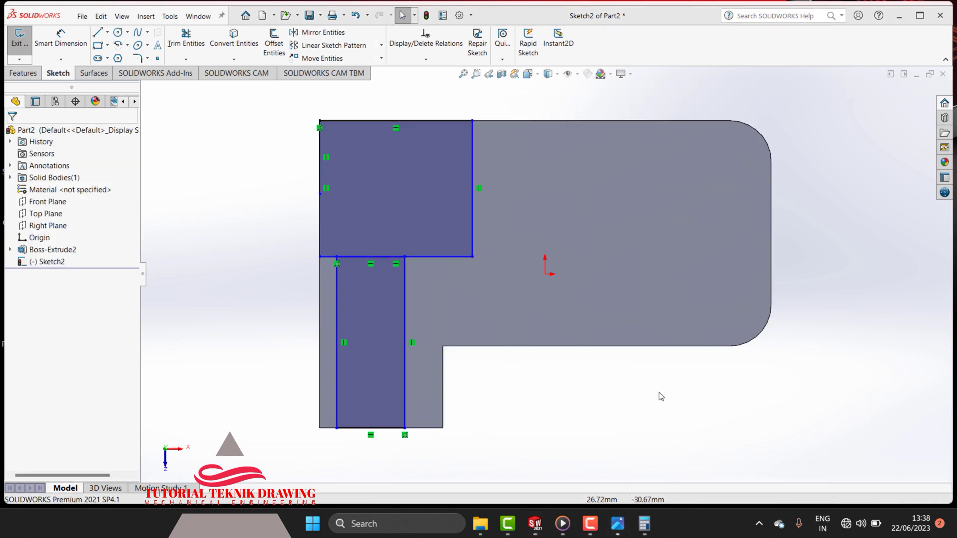
Delete the duplicate left line after checking the reference drawing
{"action": "left_click", "coordinate": [617, 524]}
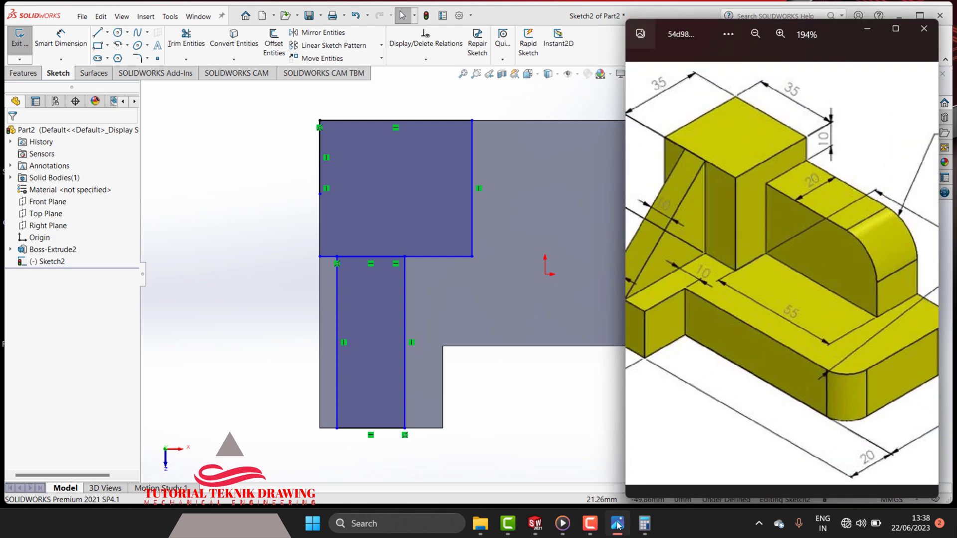
{"action": "left_click", "coordinate": [214, 156]}
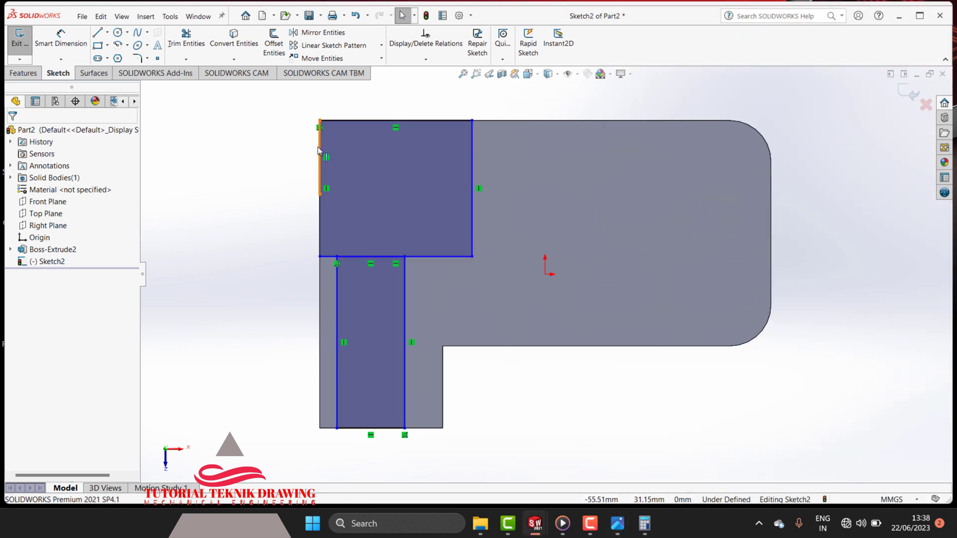
{"action": "right_click", "coordinate": [318, 150]}
{"action": "left_click", "coordinate": [349, 292]}
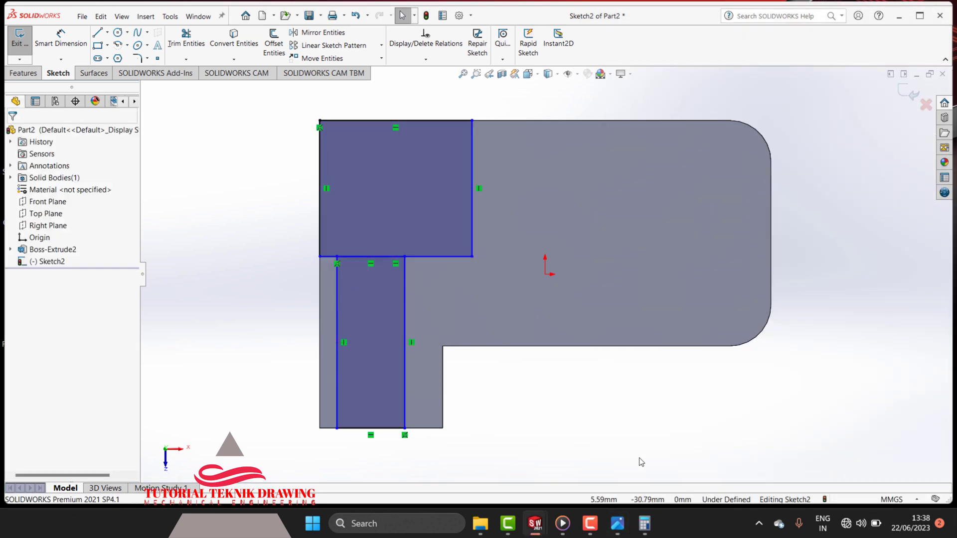
{"action": "left_click", "coordinate": [618, 524]}
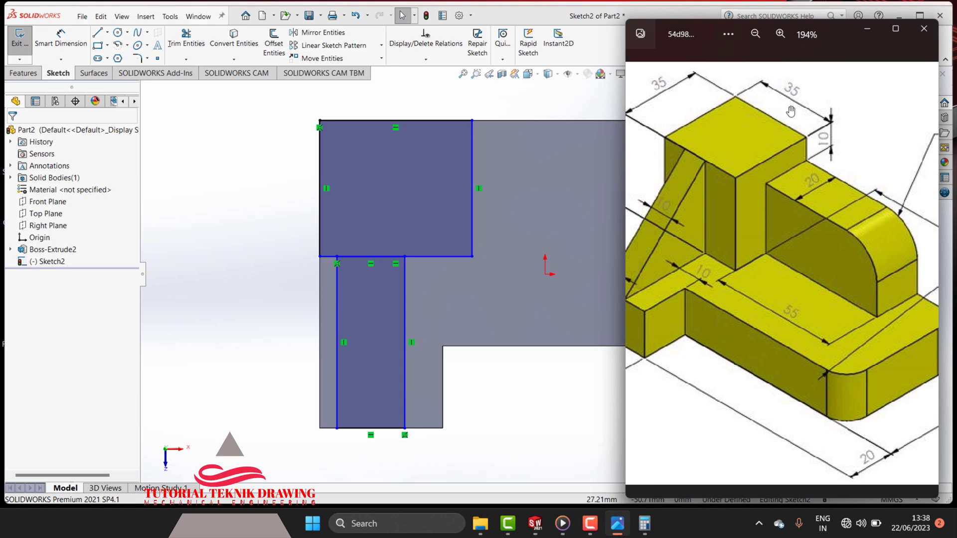
{"action": "left_click", "coordinate": [867, 29]}
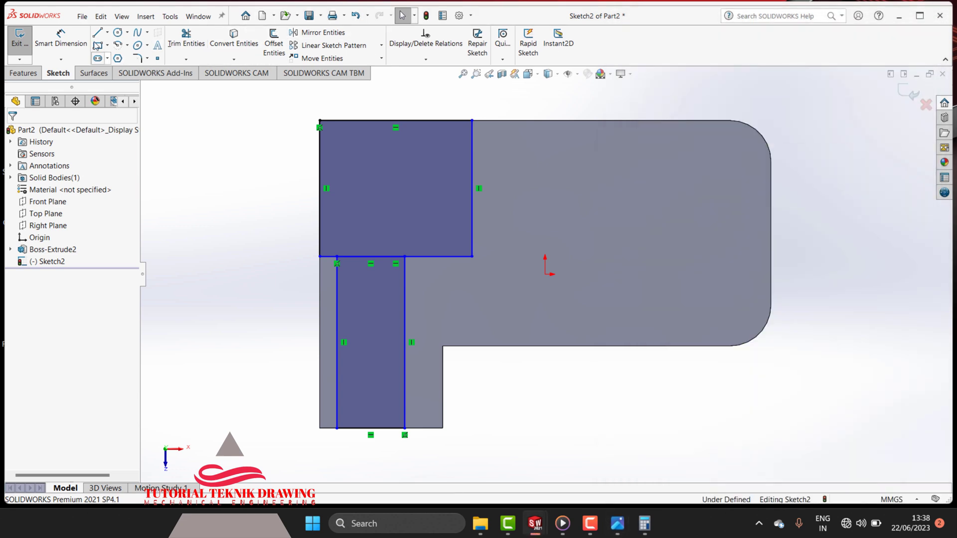
{"action": "left_click", "coordinate": [60, 37]}
Dimension the upper-left block 35 wide and 35 tall
{"action": "left_click", "coordinate": [405, 121]}
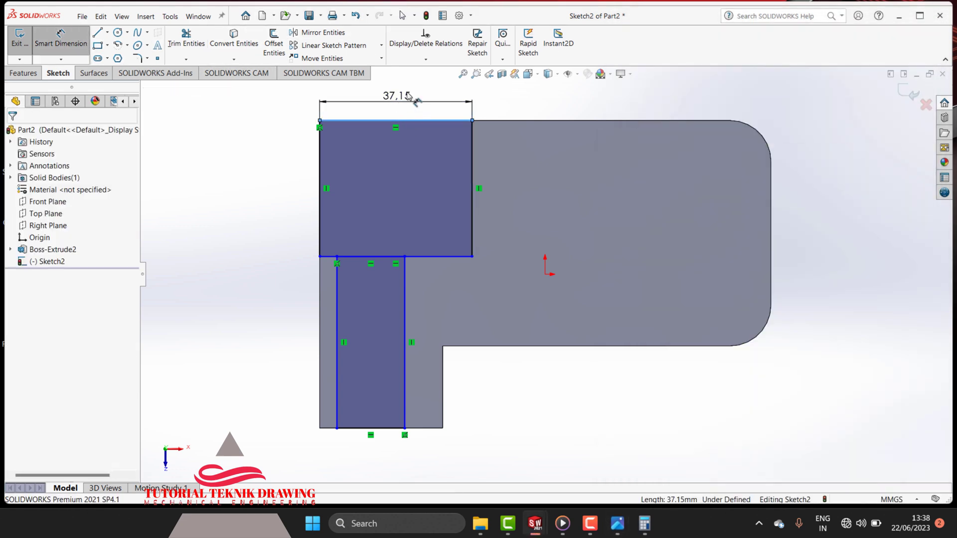
{"action": "left_click", "coordinate": [406, 95]}
{"action": "type", "text": "35"}
{"action": "key", "text": "Return"}
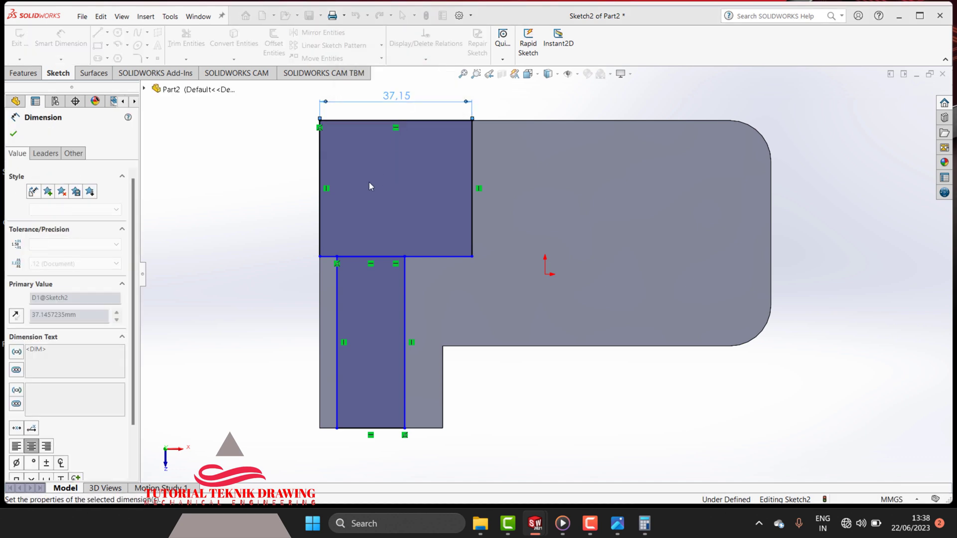
{"action": "left_click", "coordinate": [321, 171]}
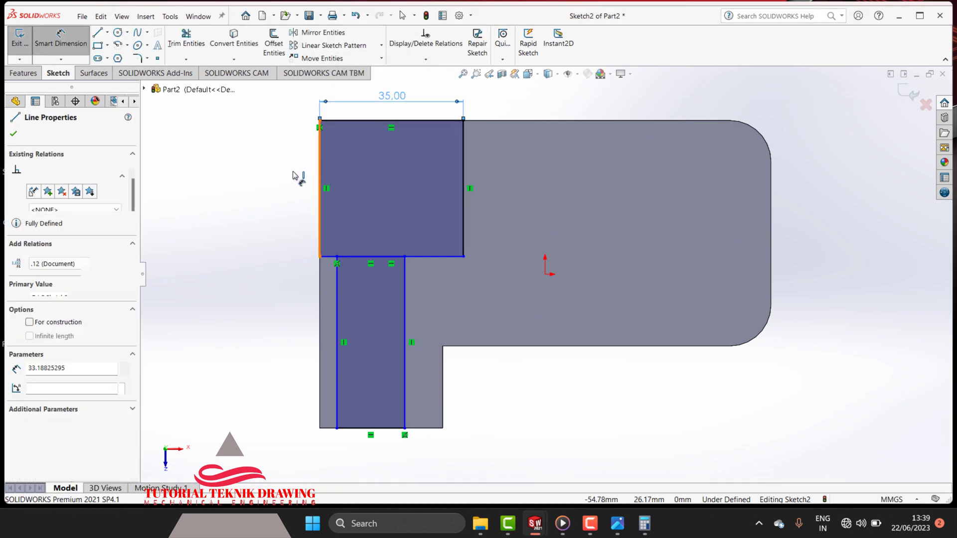
{"action": "left_click", "coordinate": [295, 179]}
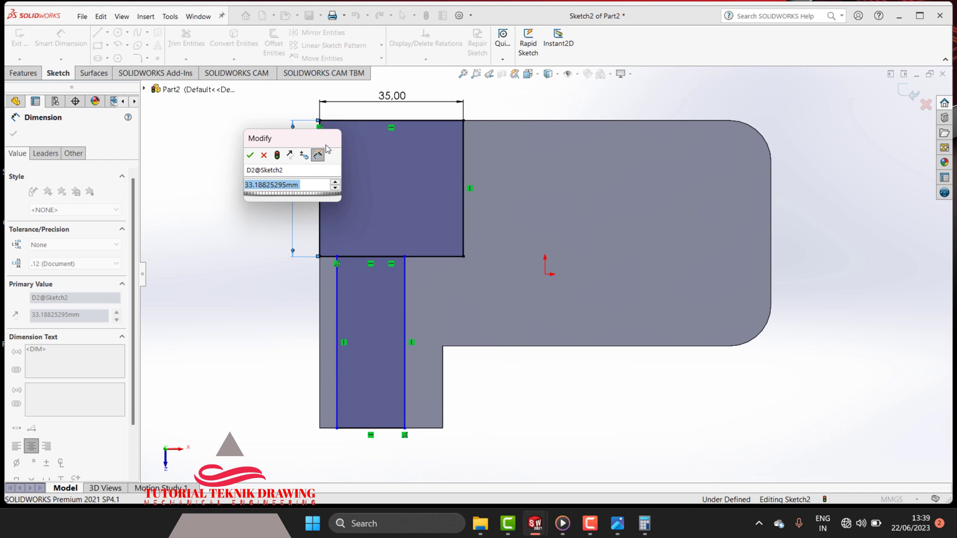
{"action": "type", "text": "35"}
{"action": "key", "text": "Return"}
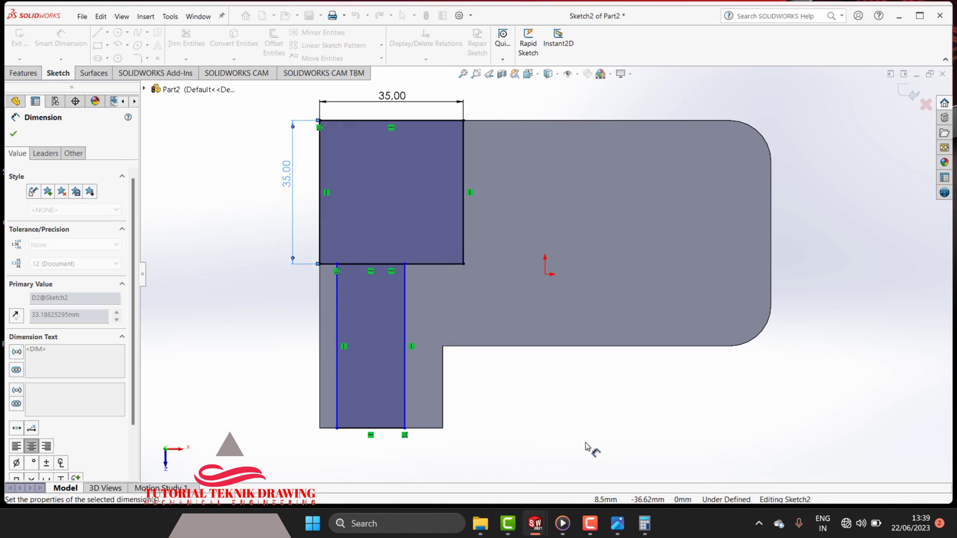
Compare the block's dimensions against the reference drawing
{"action": "left_click", "coordinate": [616, 523]}
{"action": "scroll", "coordinate": [741, 241], "scroll_direction": "down", "scroll_amount": 2}
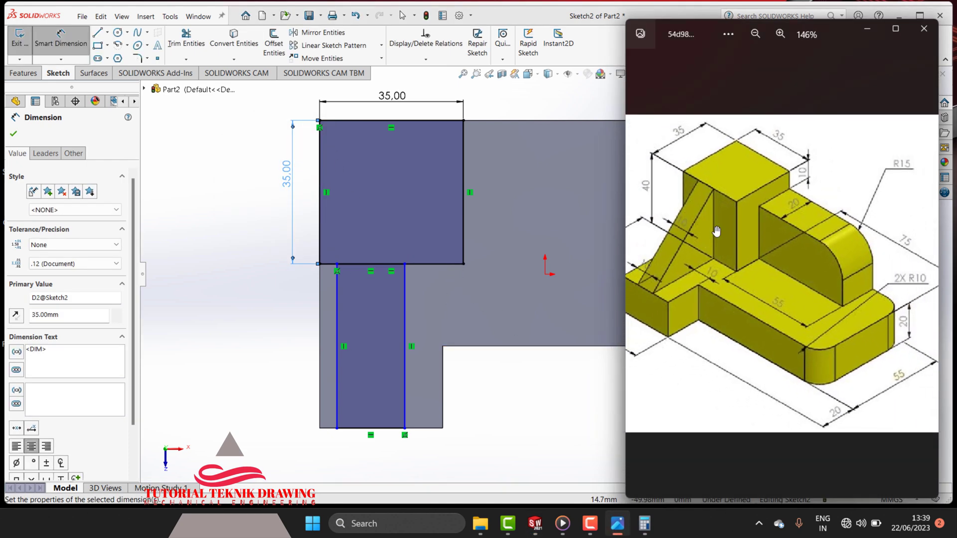
{"action": "scroll", "coordinate": [708, 235], "scroll_direction": "up", "scroll_amount": 2}
{"action": "scroll", "coordinate": [730, 226], "scroll_direction": "down", "scroll_amount": 2}
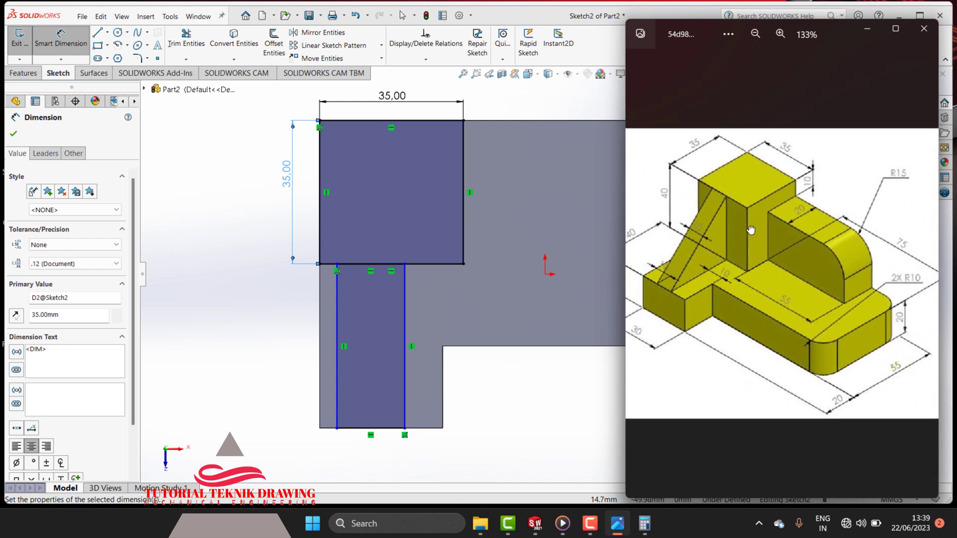
{"action": "scroll", "coordinate": [766, 175], "scroll_direction": "up", "scroll_amount": 2}
{"action": "scroll", "coordinate": [766, 175], "scroll_direction": "up", "scroll_amount": 1}
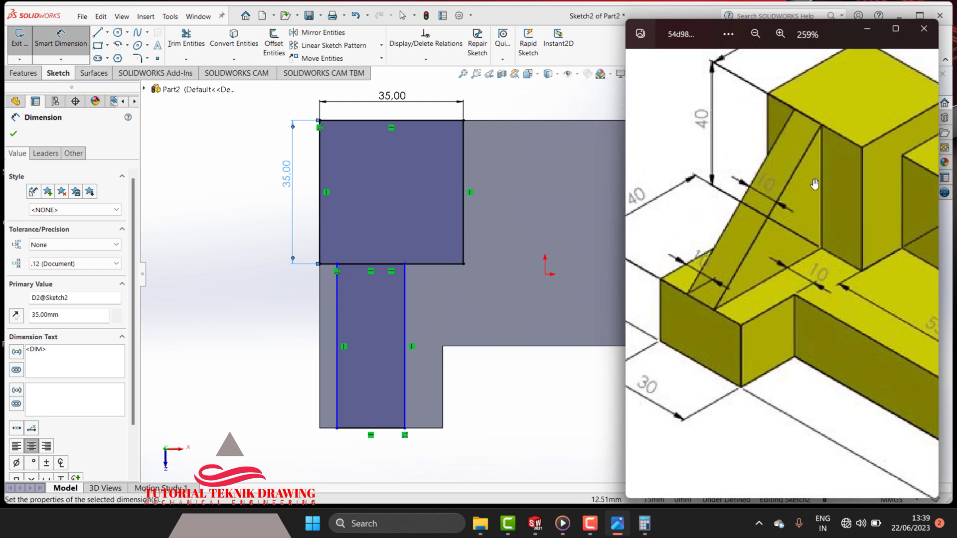
{"action": "left_click", "coordinate": [868, 28]}
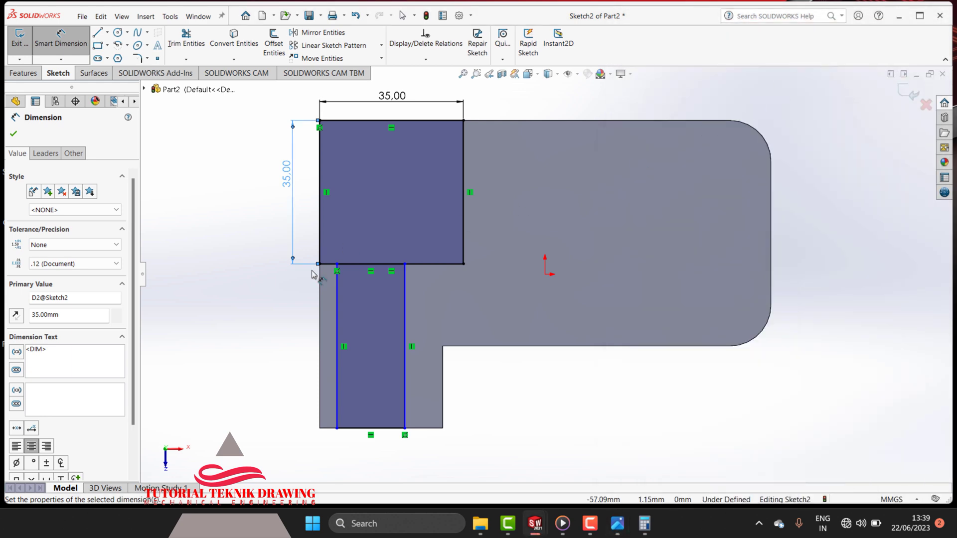
Discard an accidental 40 length dimension on the rib and recheck the reference
{"action": "key", "text": "Escape"}
{"action": "left_click", "coordinate": [405, 317]}
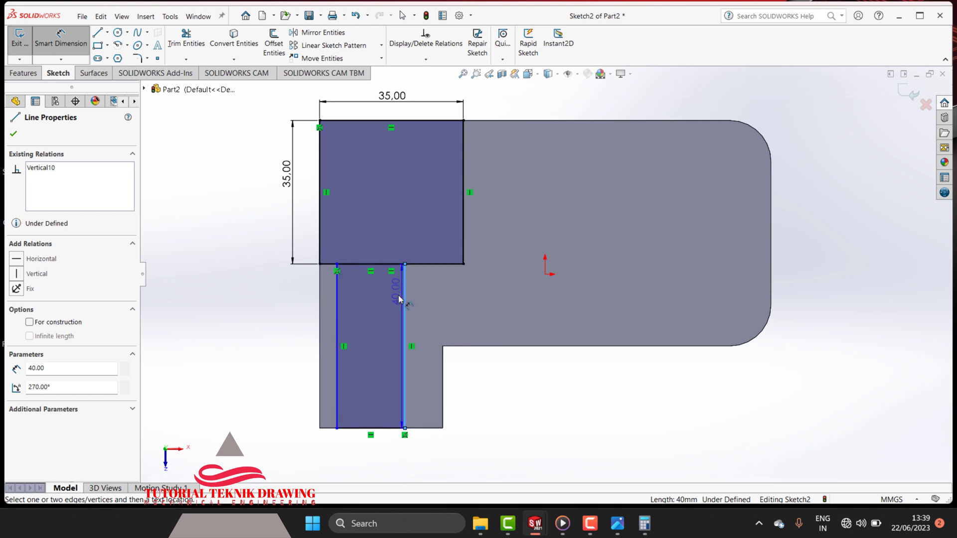
{"action": "key", "text": "Escape"}
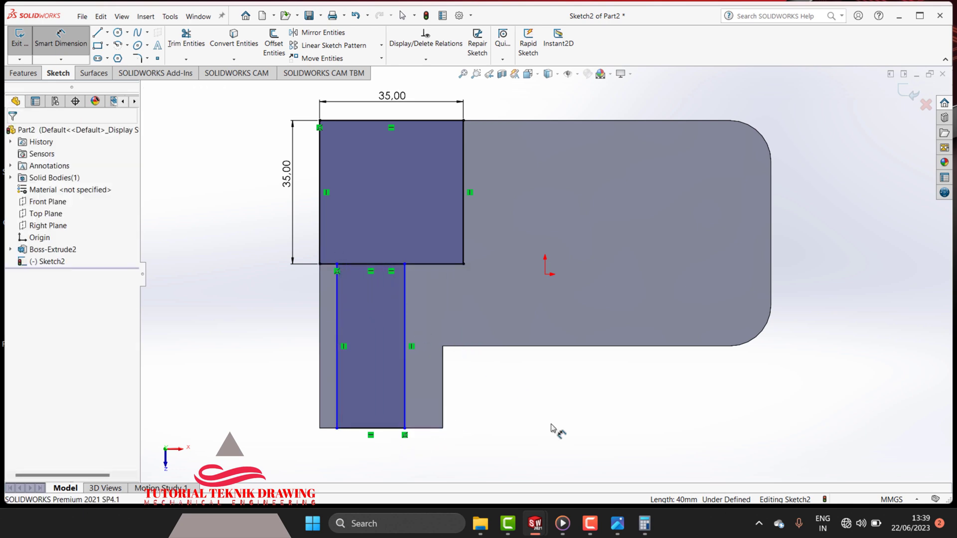
{"action": "left_click", "coordinate": [618, 529]}
{"action": "scroll", "coordinate": [698, 262], "scroll_direction": "up", "scroll_amount": 2}
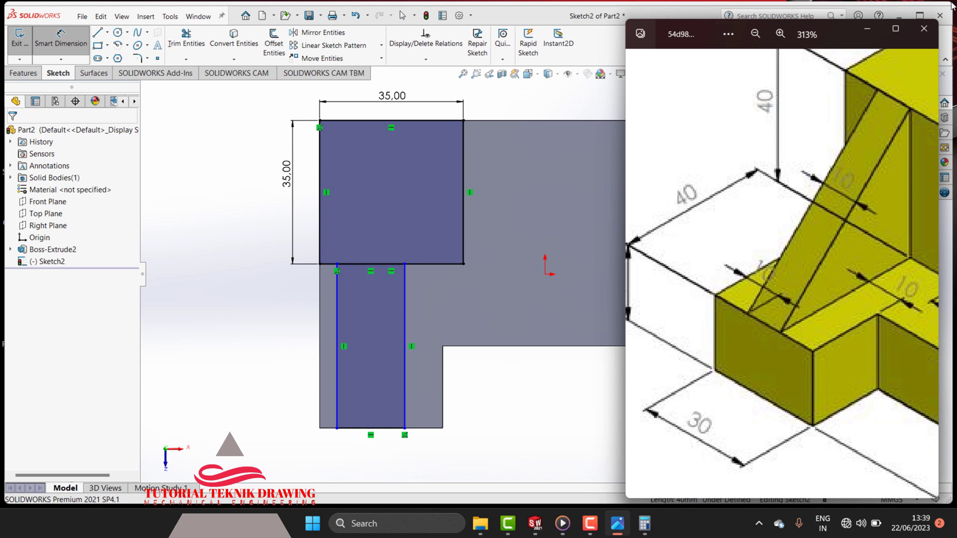
{"action": "left_click", "coordinate": [867, 29]}
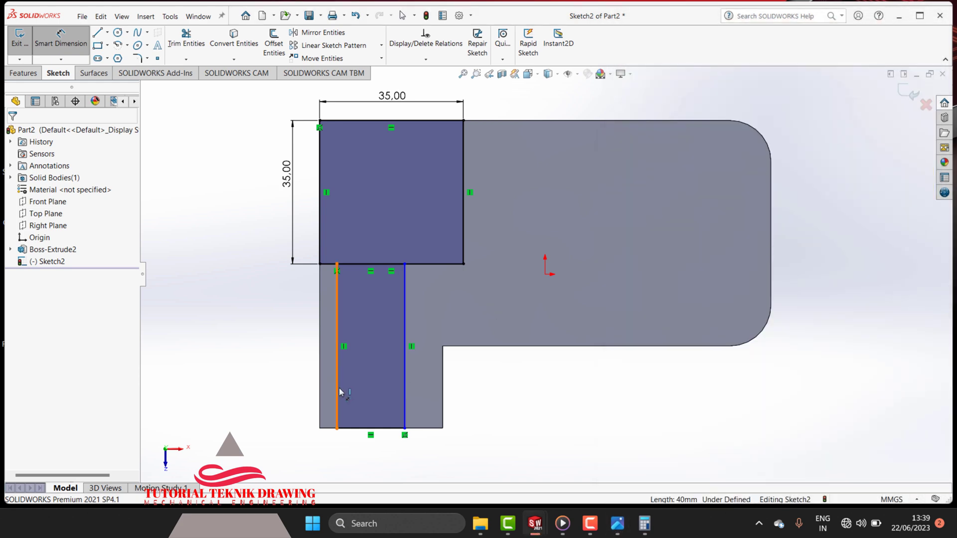
Dimension the rib 10 from the part's left edge and 10 from the step edge
{"action": "left_click", "coordinate": [337, 392]}
{"action": "left_click", "coordinate": [319, 385]}
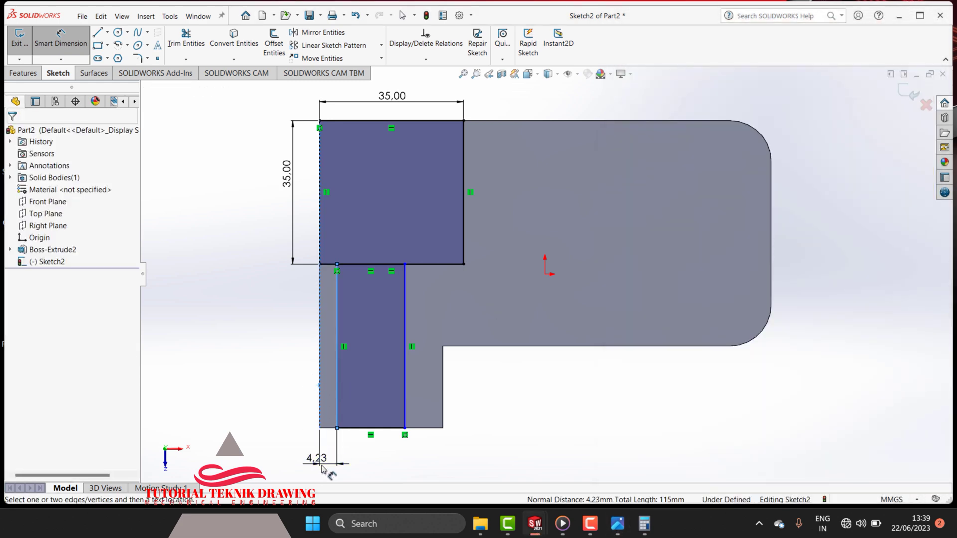
{"action": "left_click", "coordinate": [321, 466]}
{"action": "type", "text": "10"}
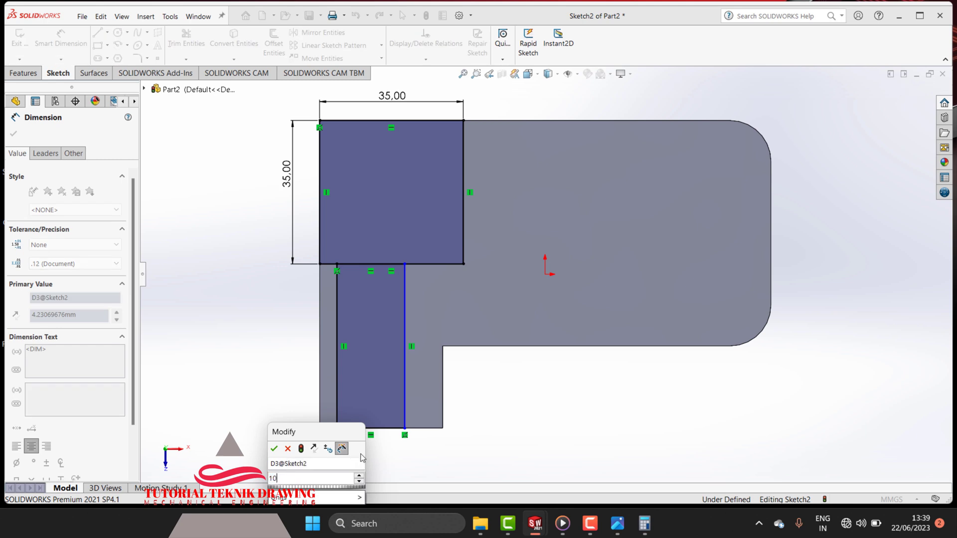
{"action": "key", "text": "Return"}
{"action": "left_click", "coordinate": [404, 382]}
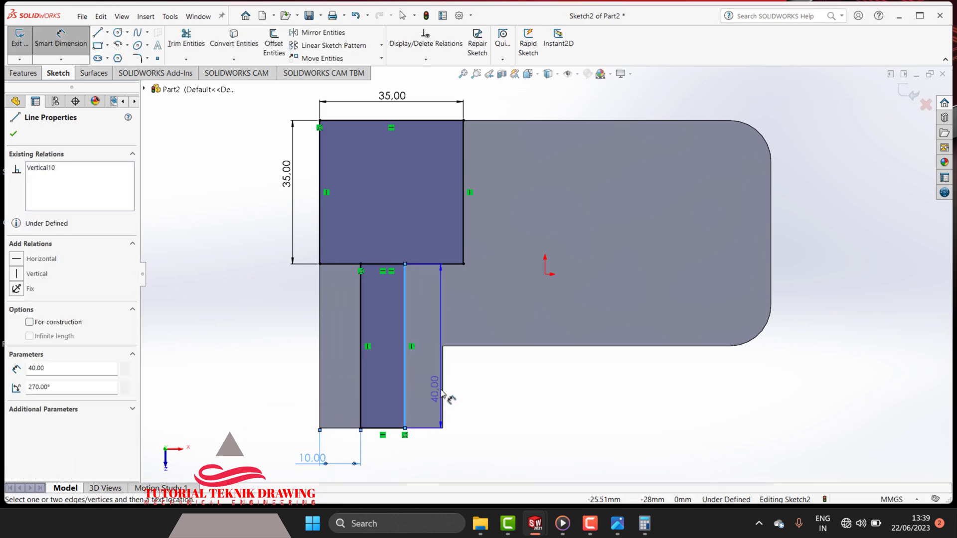
{"action": "left_click", "coordinate": [442, 393]}
{"action": "left_click", "coordinate": [513, 435]}
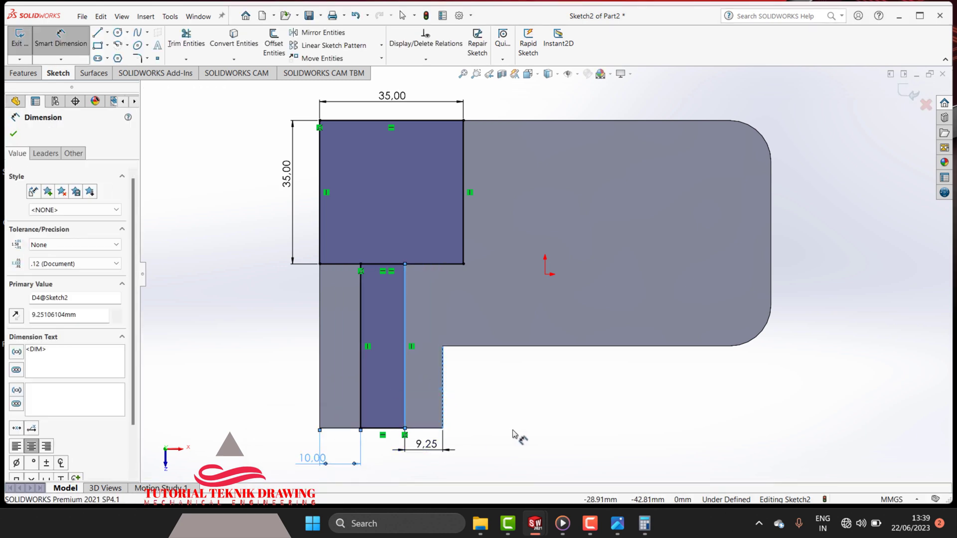
{"action": "type", "text": "10"}
{"action": "key", "text": "Return"}
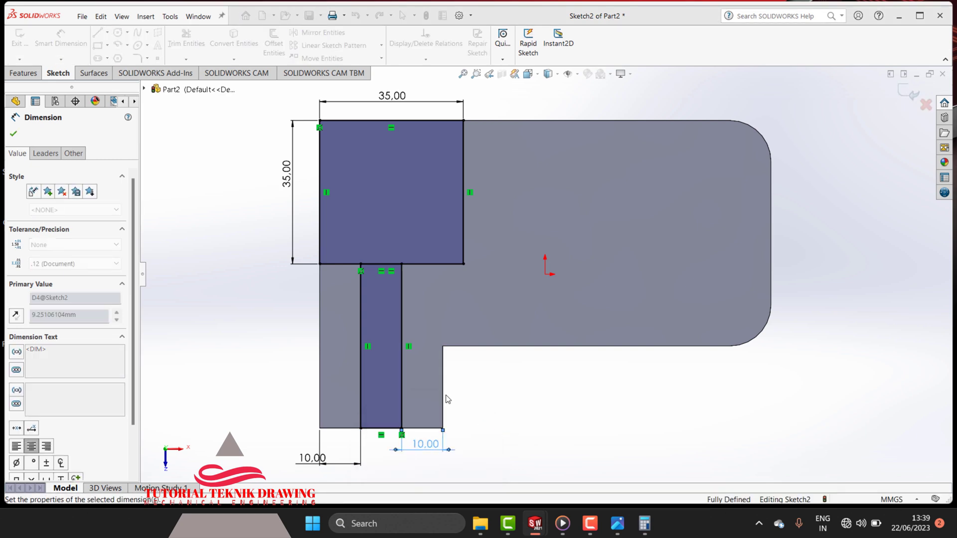
Dimension the rib's width as 10 between its two lines
{"action": "left_click", "coordinate": [362, 383]}
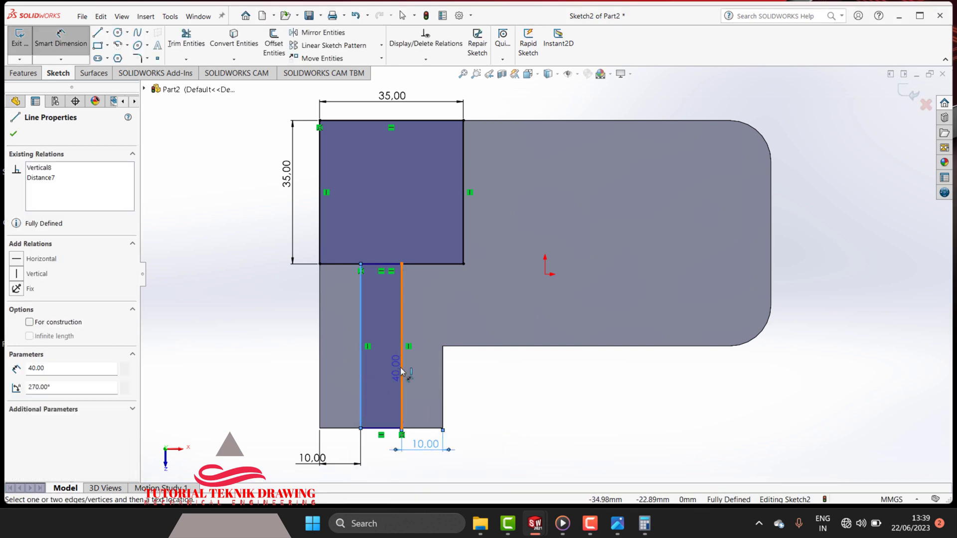
{"action": "left_click", "coordinate": [401, 381]}
{"action": "left_click", "coordinate": [385, 379]}
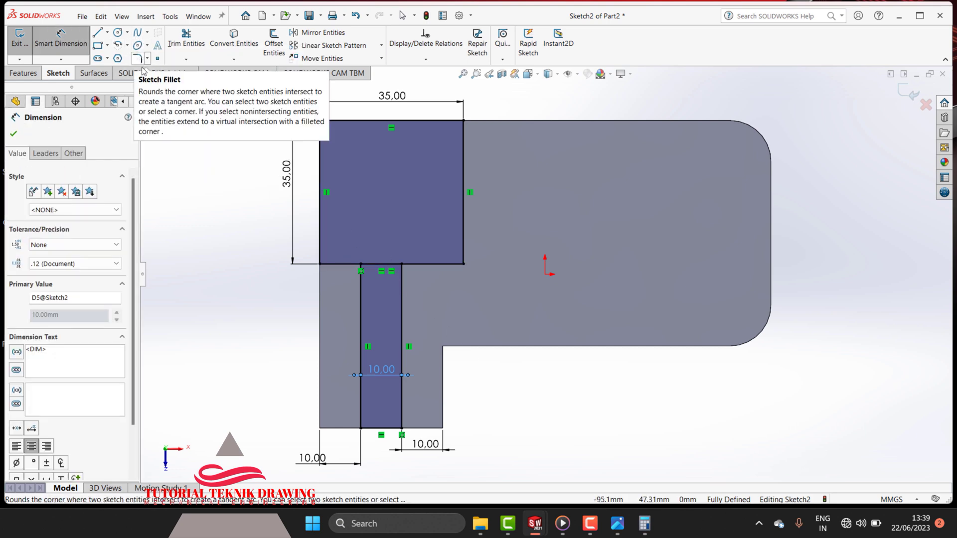
{"action": "left_click", "coordinate": [187, 37]}
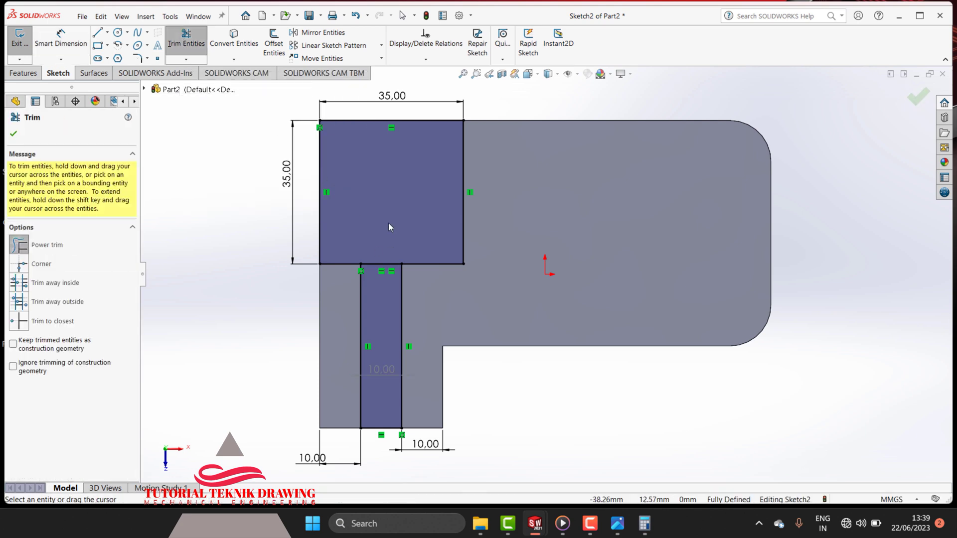
Trim the line between rib and square, then sketch a rectangle right of the block
{"action": "left_click_drag", "start_coordinate": [388, 223], "coordinate": [377, 298]}
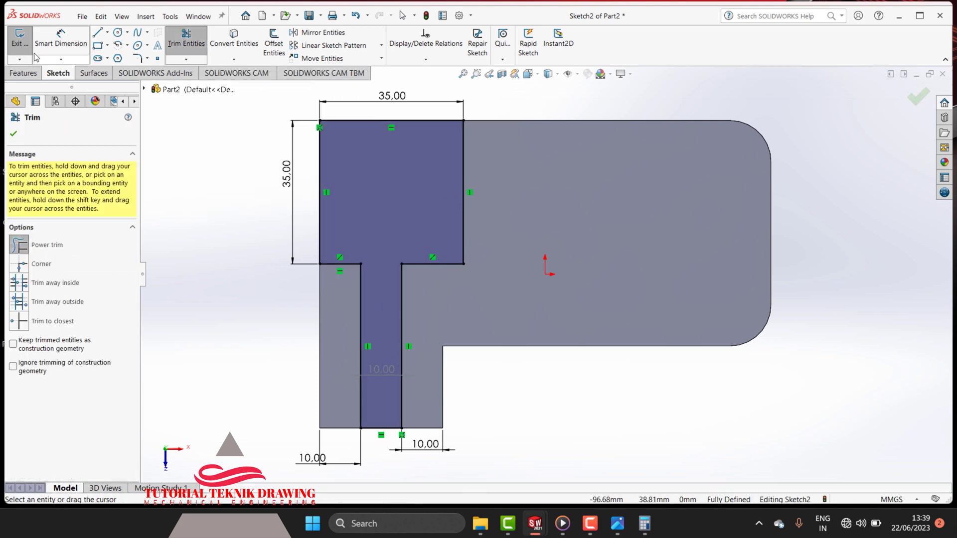
{"action": "key", "text": "Escape"}
{"action": "key", "text": "r"}
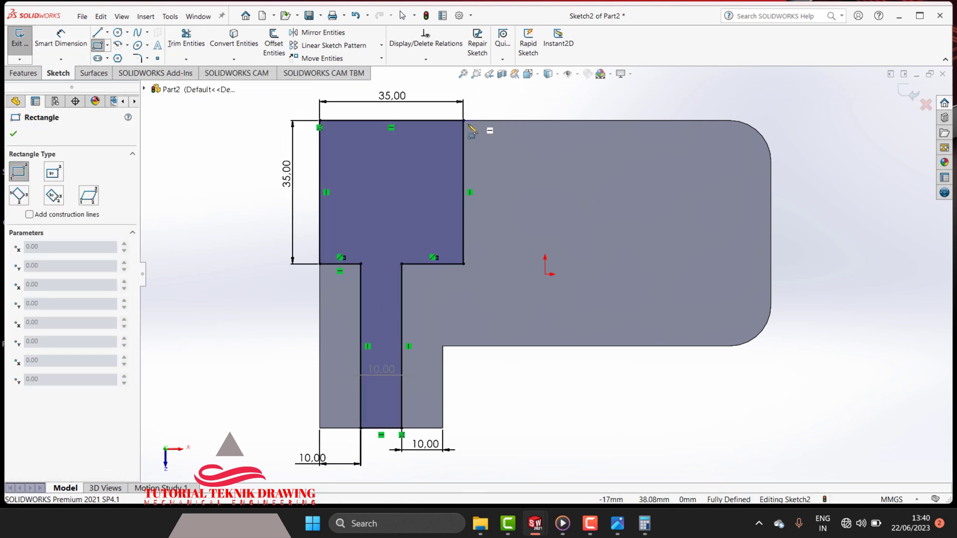
{"action": "left_click", "coordinate": [463, 120]}
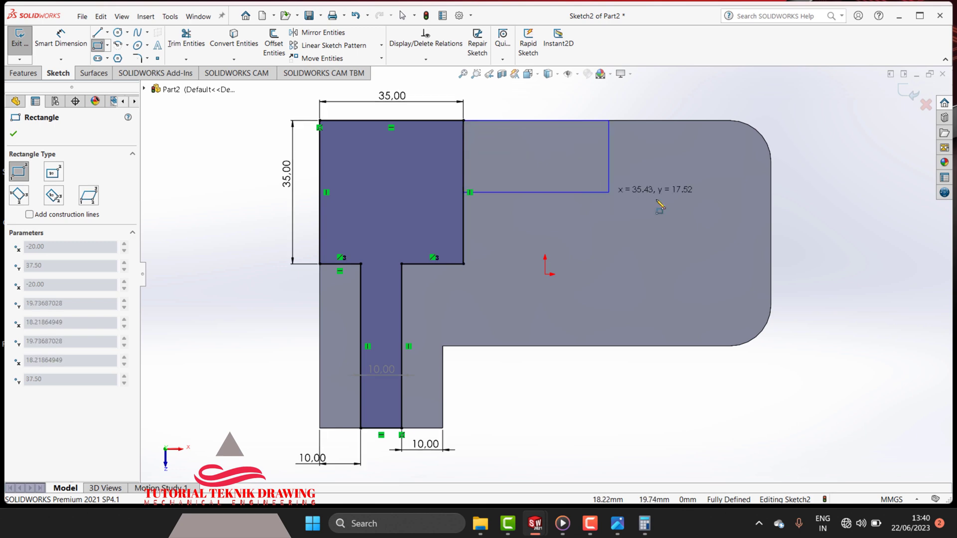
{"action": "left_click", "coordinate": [696, 183]}
Look up the 55 length on the reference drawing
{"action": "left_click", "coordinate": [616, 524]}
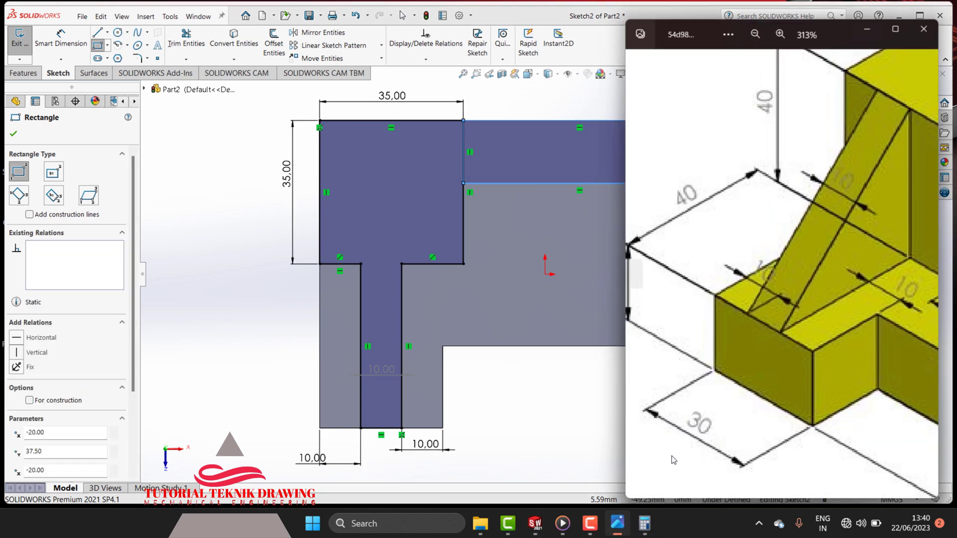
{"action": "left_click_drag", "start_coordinate": [790, 271], "coordinate": [726, 256]}
{"action": "scroll", "coordinate": [796, 320], "scroll_direction": "up", "scroll_amount": 2}
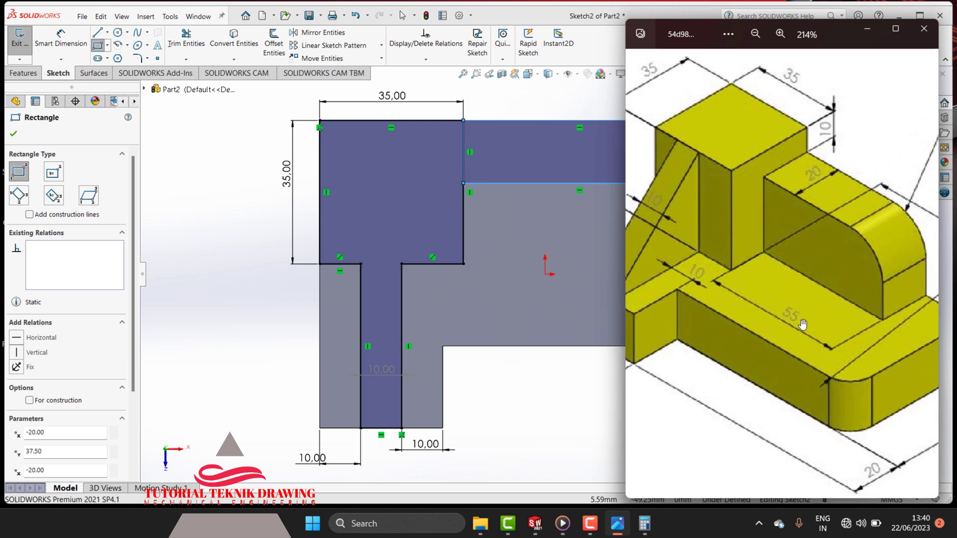
{"action": "scroll", "coordinate": [750, 333], "scroll_direction": "up", "scroll_amount": 1}
{"action": "left_click", "coordinate": [867, 30]}
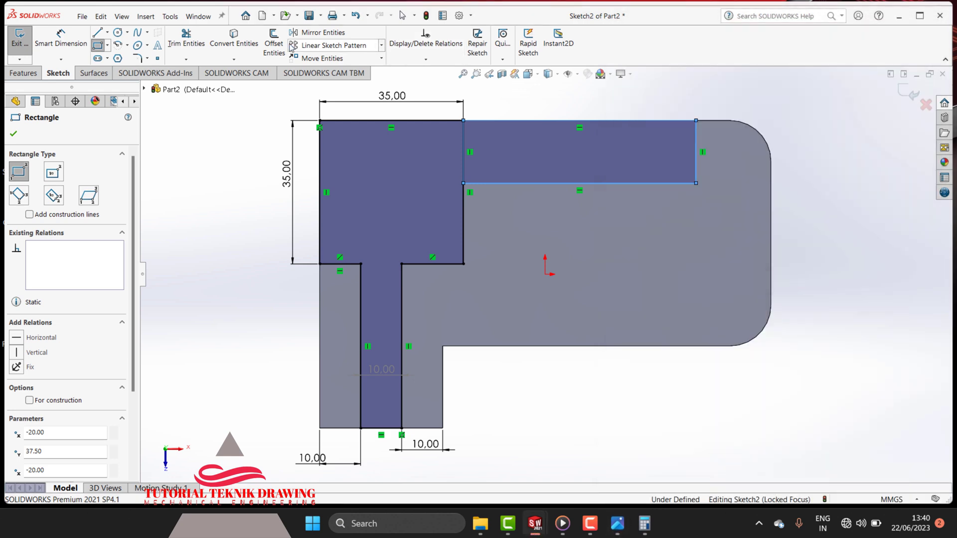
Dimension the new rectangle's top edge as 55
{"action": "left_click", "coordinate": [61, 39]}
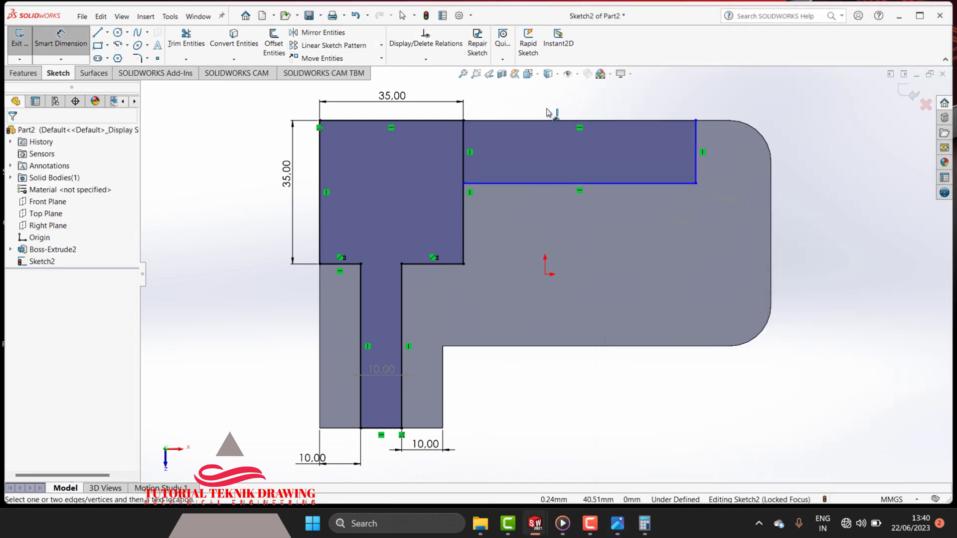
{"action": "left_click", "coordinate": [547, 124]}
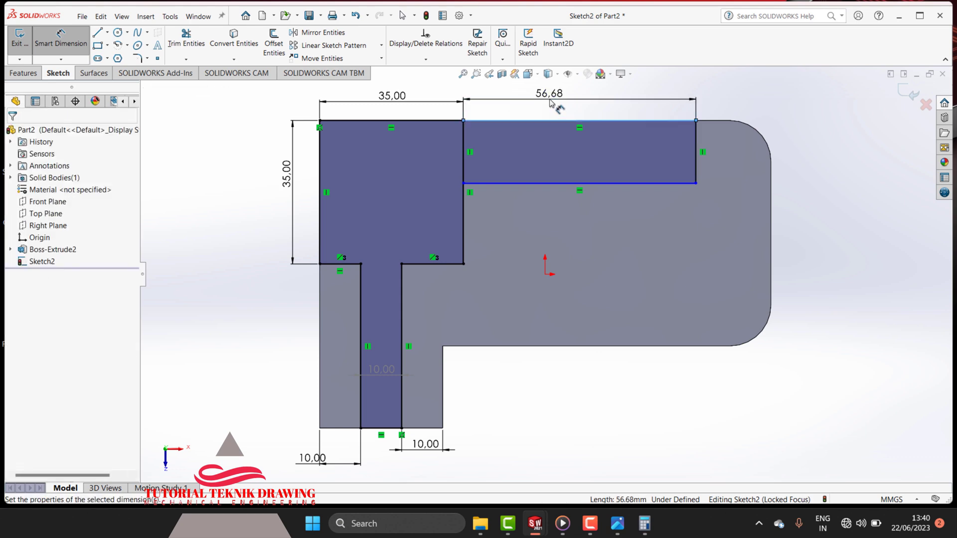
{"action": "left_click", "coordinate": [551, 102]}
{"action": "type", "text": "55"}
{"action": "key", "text": "Return"}
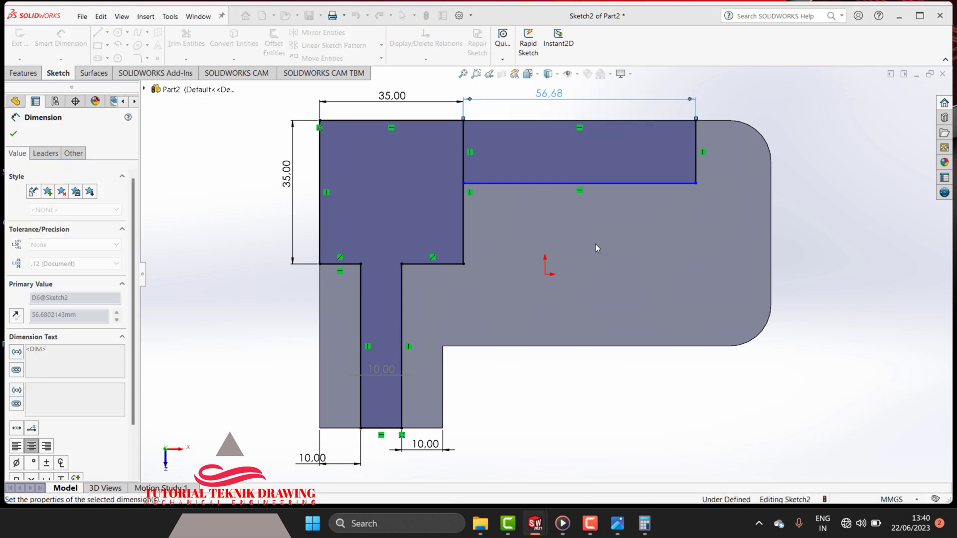
Recheck the reference and undo the 55 length dimension
{"action": "left_click", "coordinate": [617, 523]}
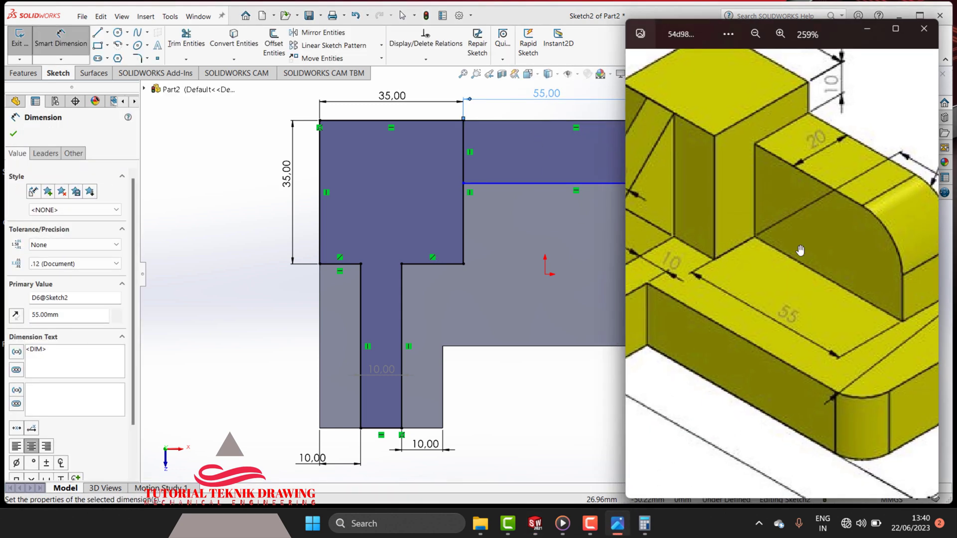
{"action": "scroll", "coordinate": [796, 183], "scroll_direction": "down", "scroll_amount": 2}
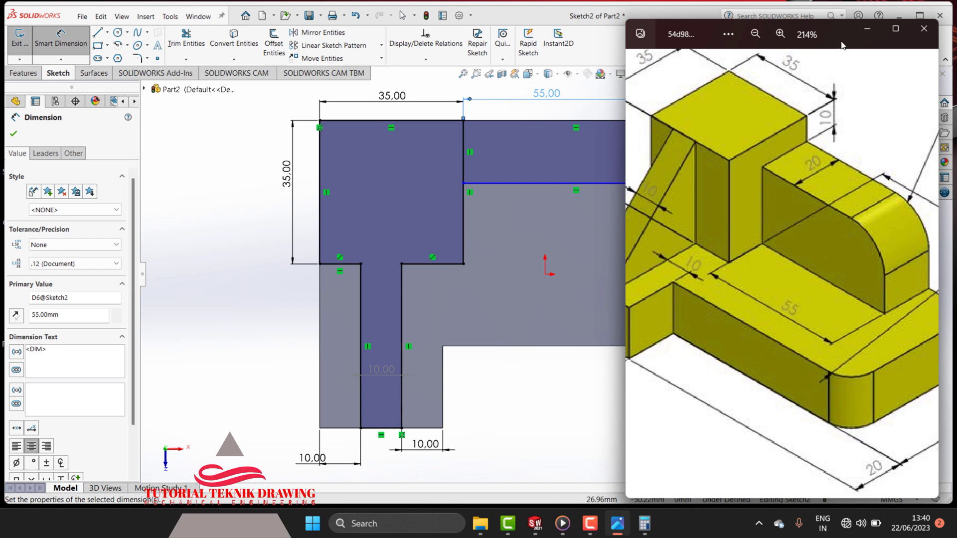
{"action": "left_click", "coordinate": [867, 28]}
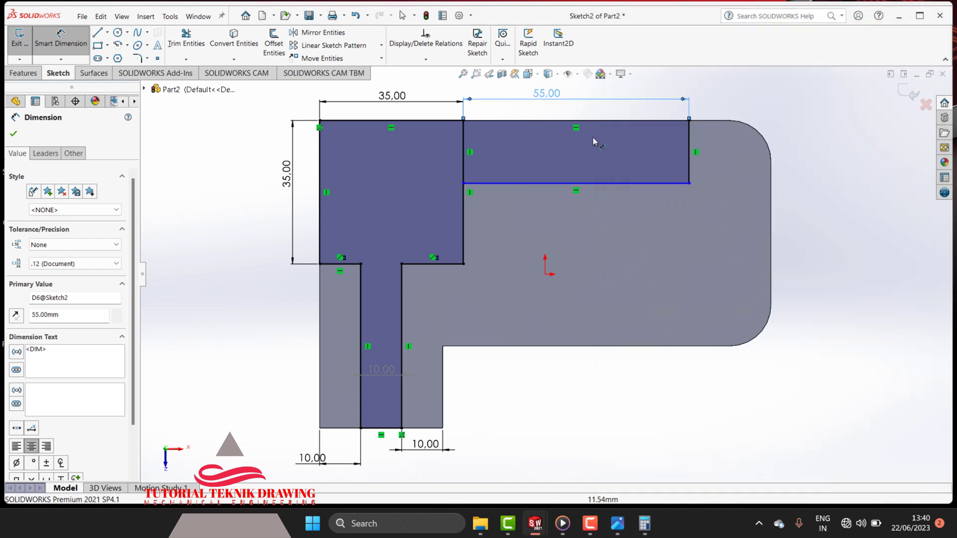
{"action": "key", "text": "ctrl+z"}
{"action": "key", "text": "ctrl+z"}
{"action": "key", "text": "ctrl+z"}
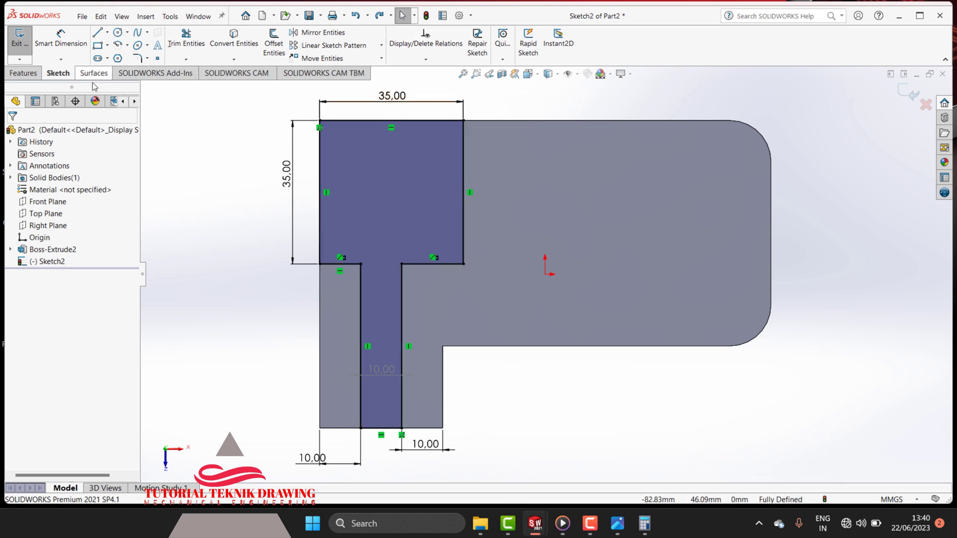
Extrude the T-shaped block-and-rib sketch 40 mm Blind as Boss-Extrude3
{"action": "left_click", "coordinate": [23, 73]}
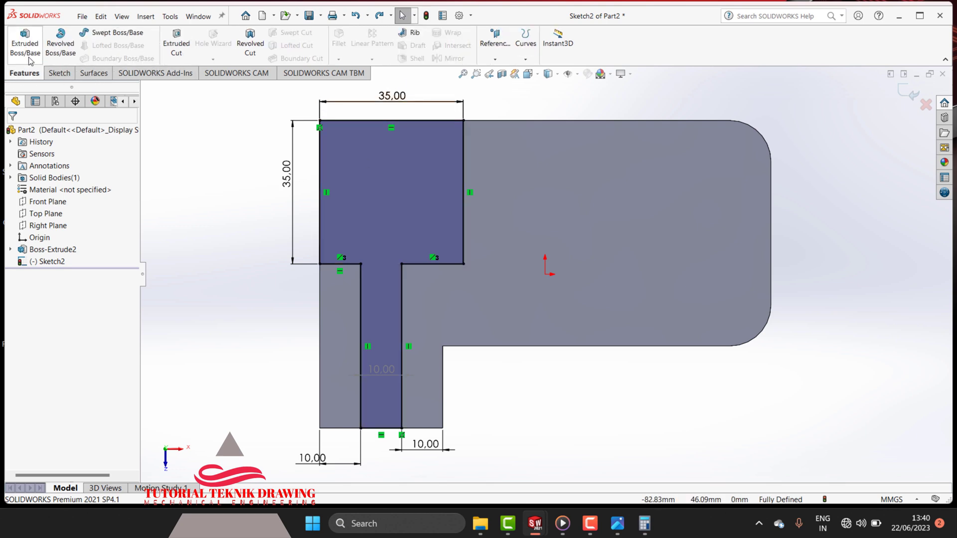
{"action": "left_click", "coordinate": [28, 59]}
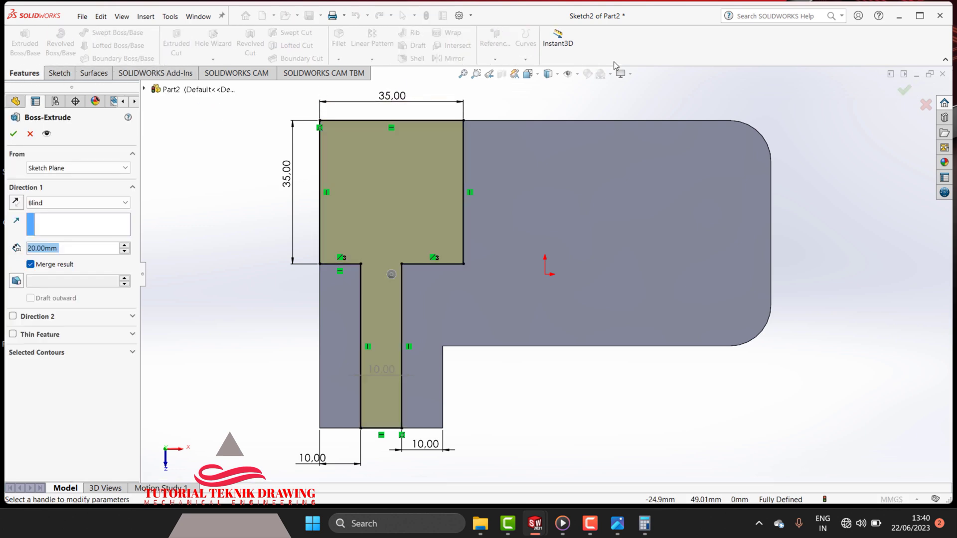
{"action": "left_click", "coordinate": [617, 523]}
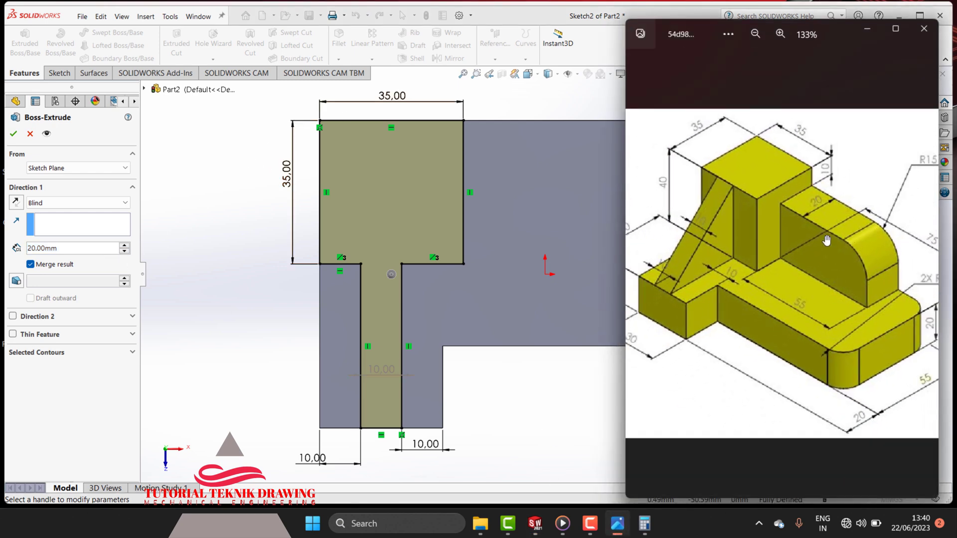
{"action": "scroll", "coordinate": [684, 187], "scroll_direction": "up", "scroll_amount": 2}
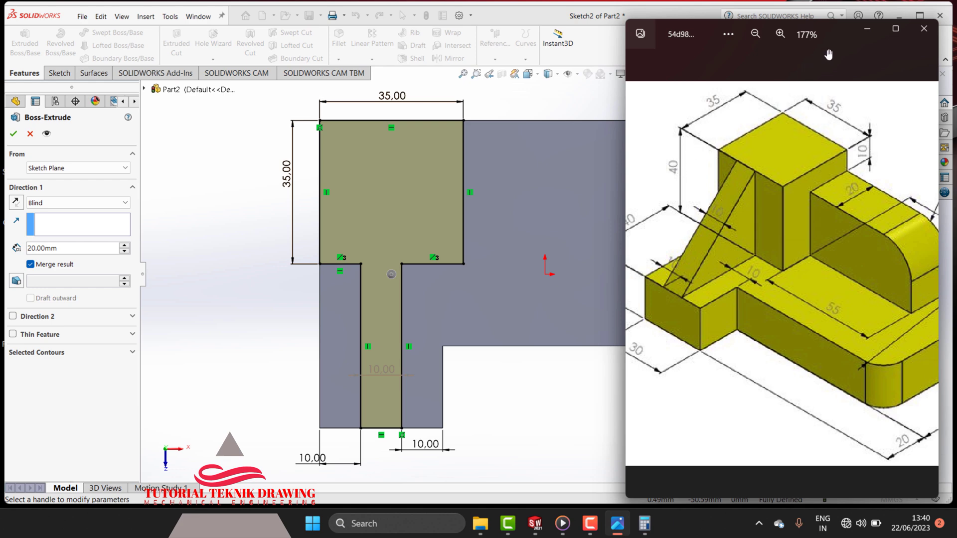
{"action": "left_click", "coordinate": [867, 28]}
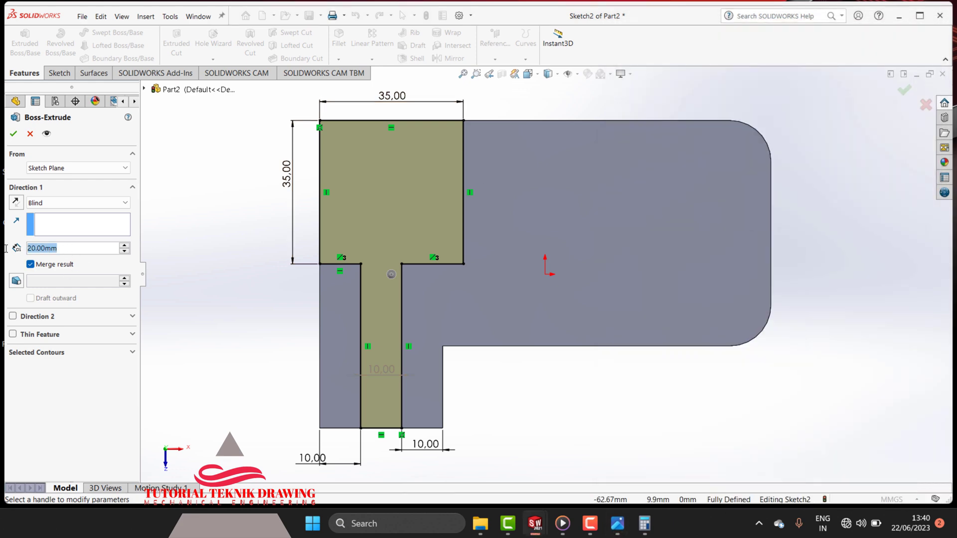
{"action": "type", "text": "44"}
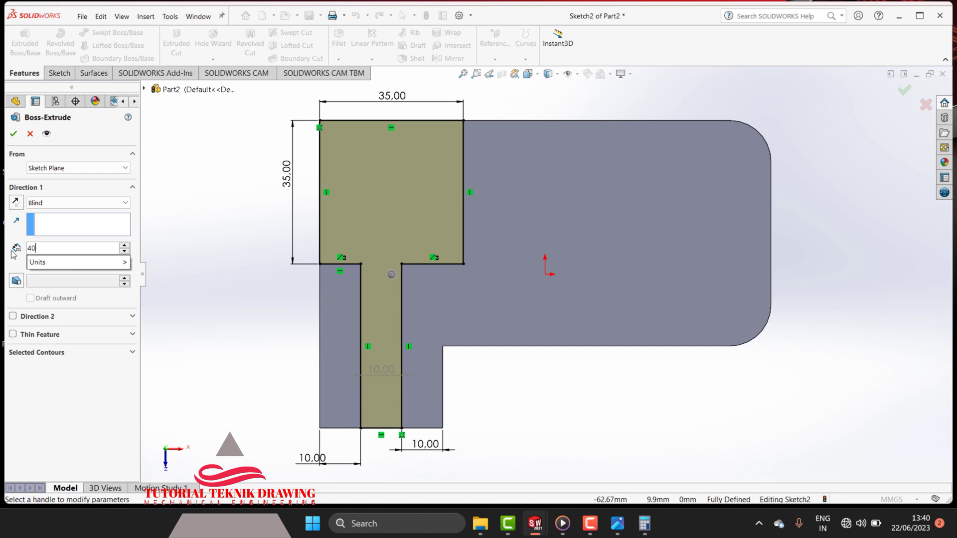
{"action": "key", "text": "Return"}
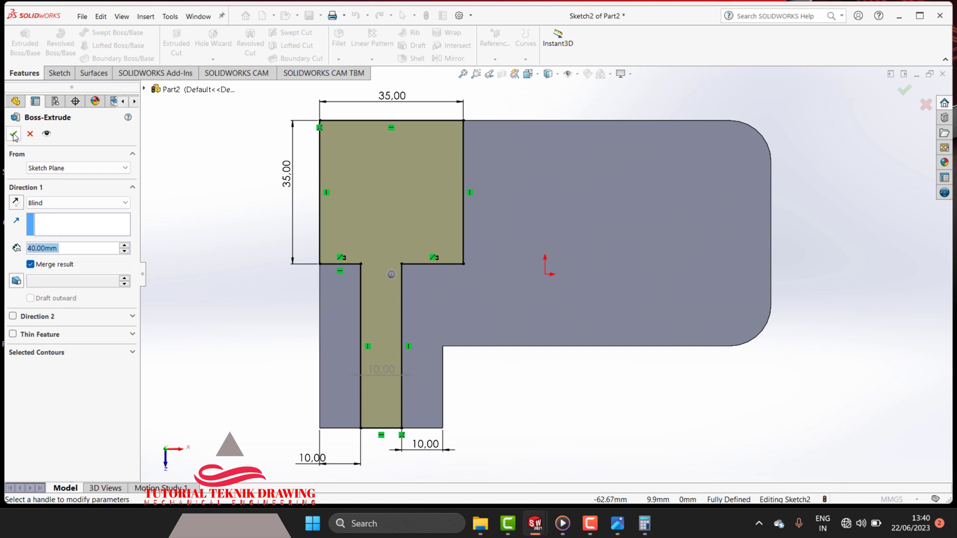
{"action": "left_click", "coordinate": [14, 136]}
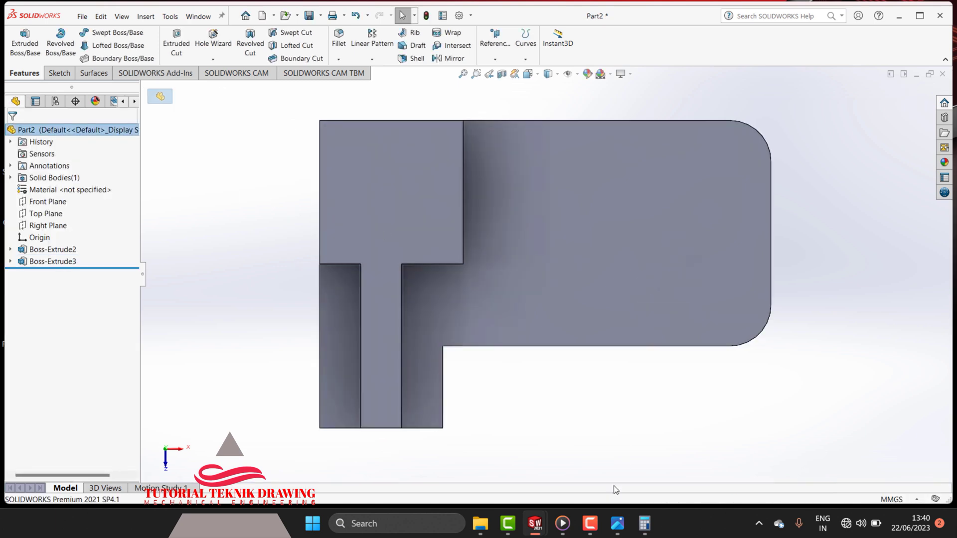
Start a sketch on the base's top face and draw a rectangle from the raised block's corner
{"action": "left_click", "coordinate": [58, 73]}
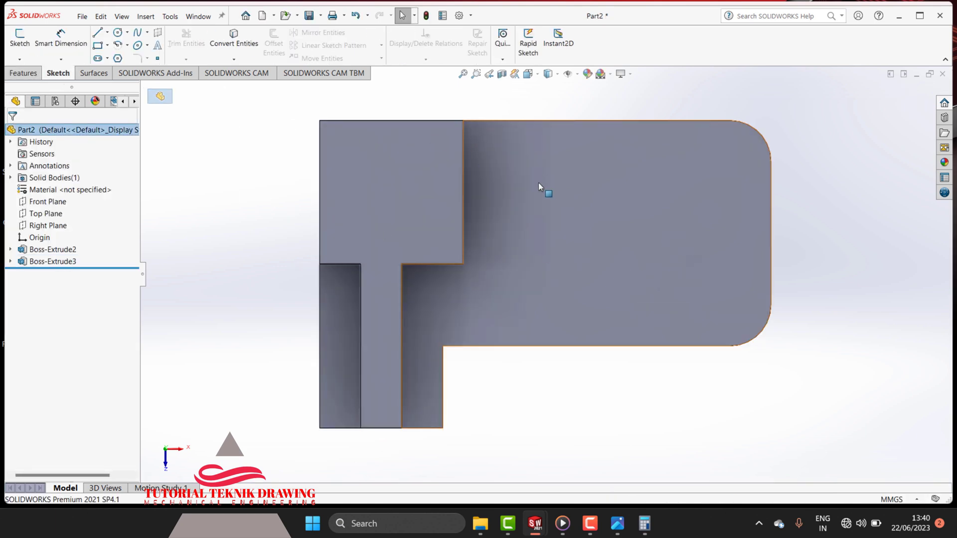
{"action": "left_click", "coordinate": [20, 39]}
{"action": "left_click", "coordinate": [581, 229]}
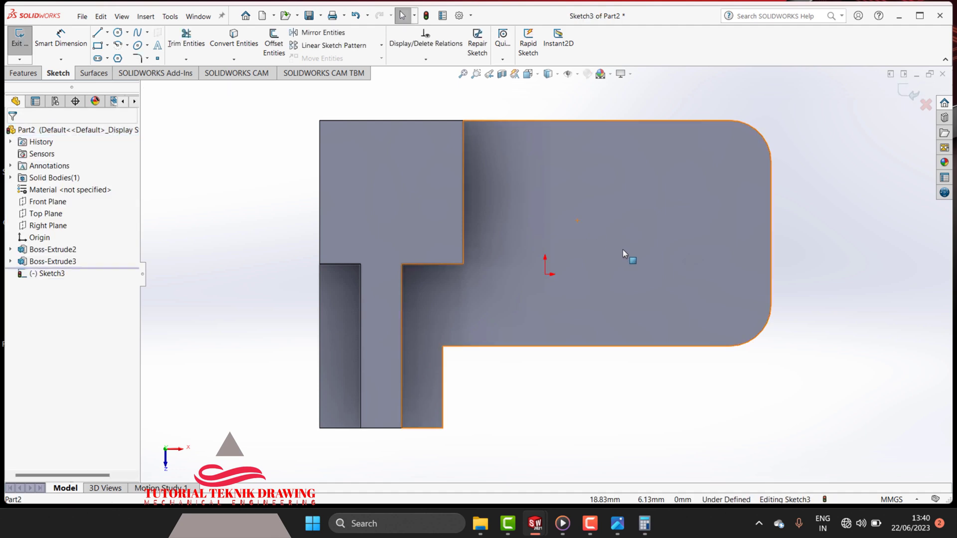
{"action": "left_click", "coordinate": [618, 524]}
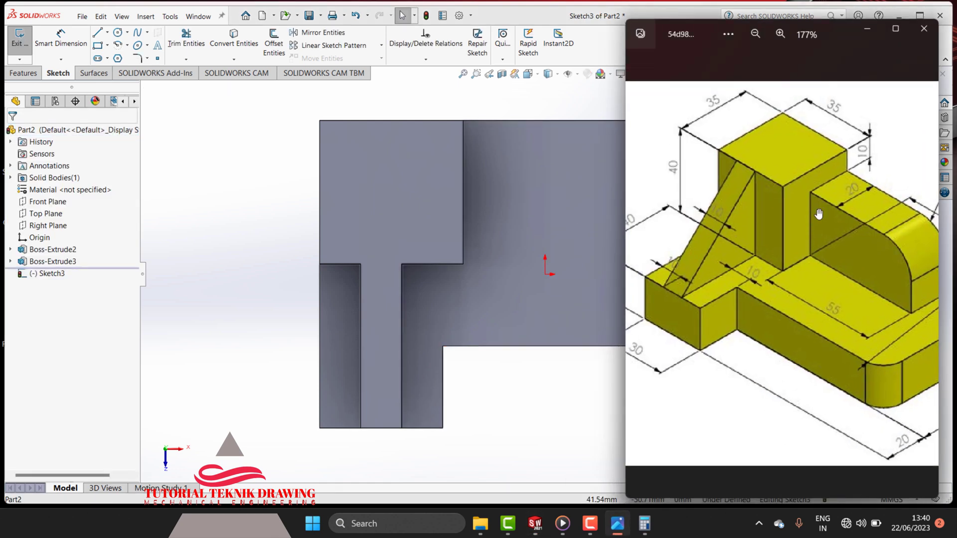
{"action": "left_click", "coordinate": [867, 28]}
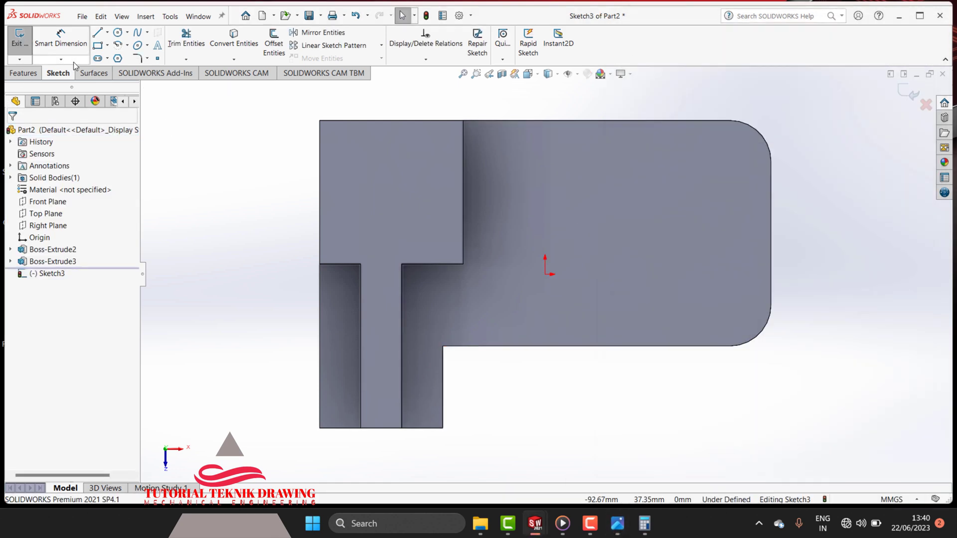
{"action": "left_click", "coordinate": [98, 46]}
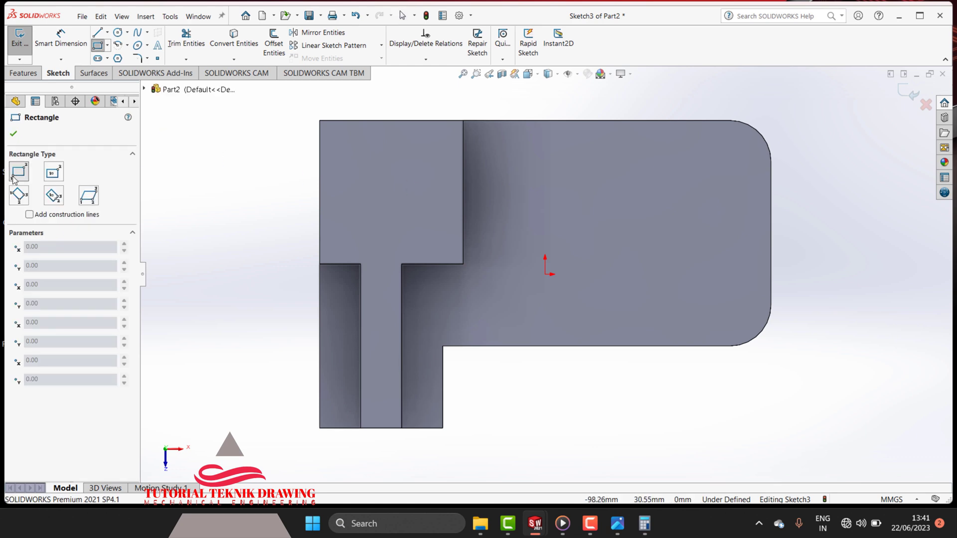
{"action": "left_click", "coordinate": [463, 120]}
{"action": "left_click", "coordinate": [692, 216]}
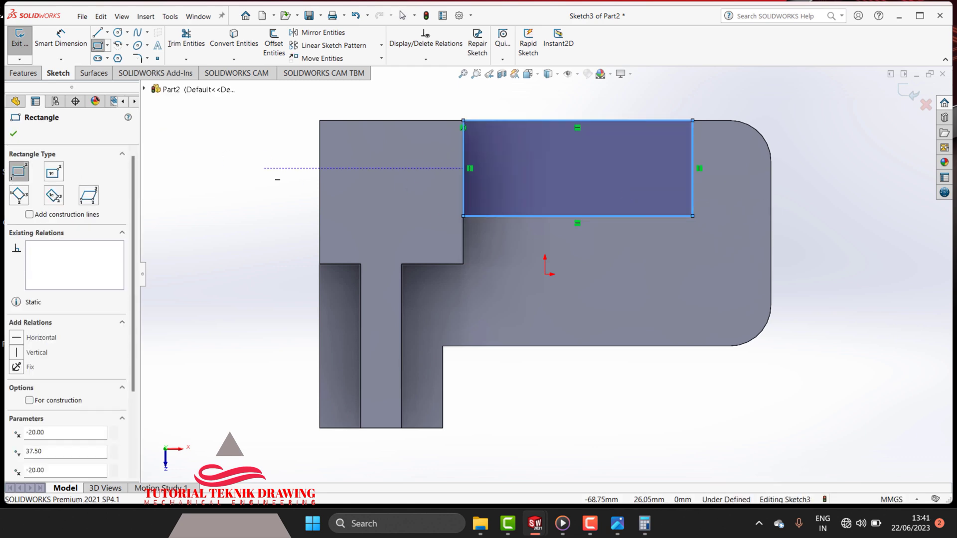
Dimension the rectangle's top edge to 55 mm, checking the reference drawing
{"action": "left_click", "coordinate": [66, 42]}
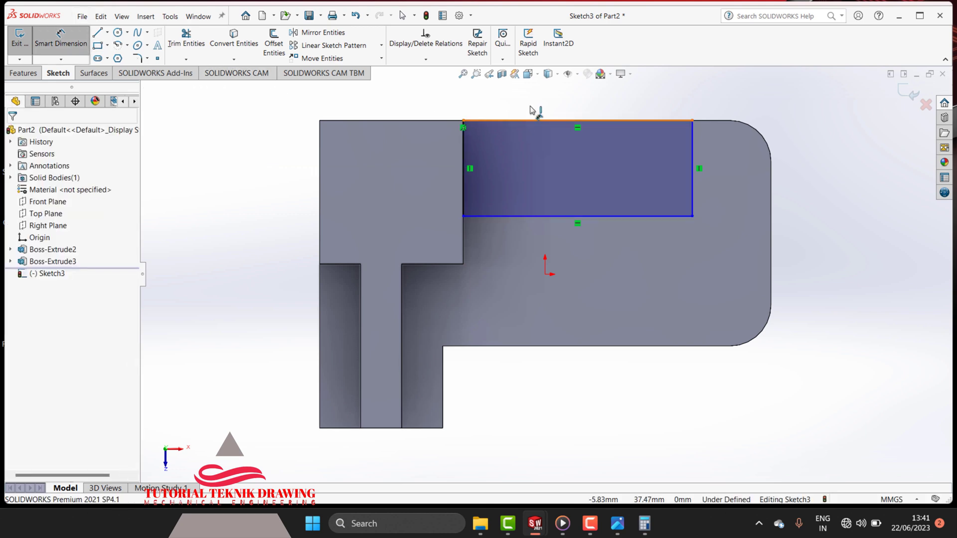
{"action": "left_click", "coordinate": [530, 110]}
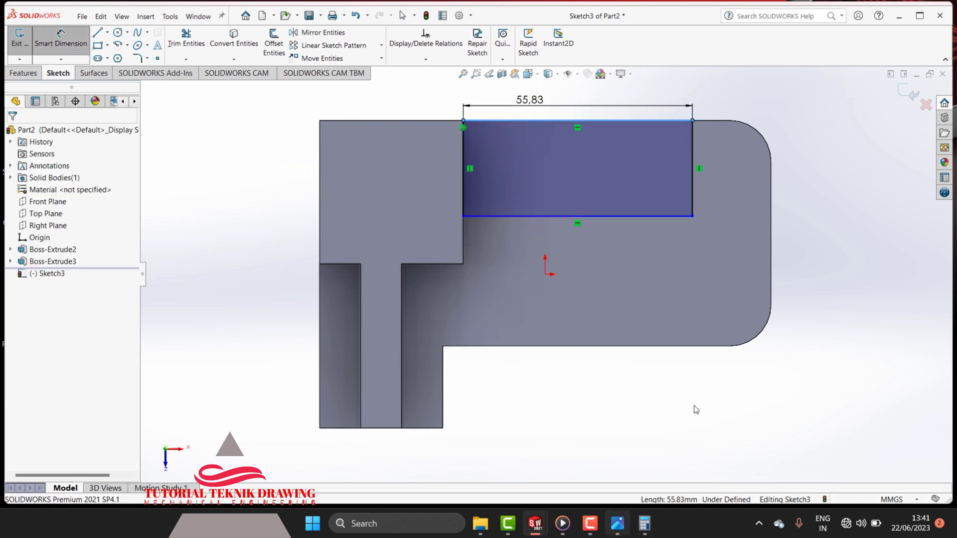
{"action": "left_click", "coordinate": [618, 529]}
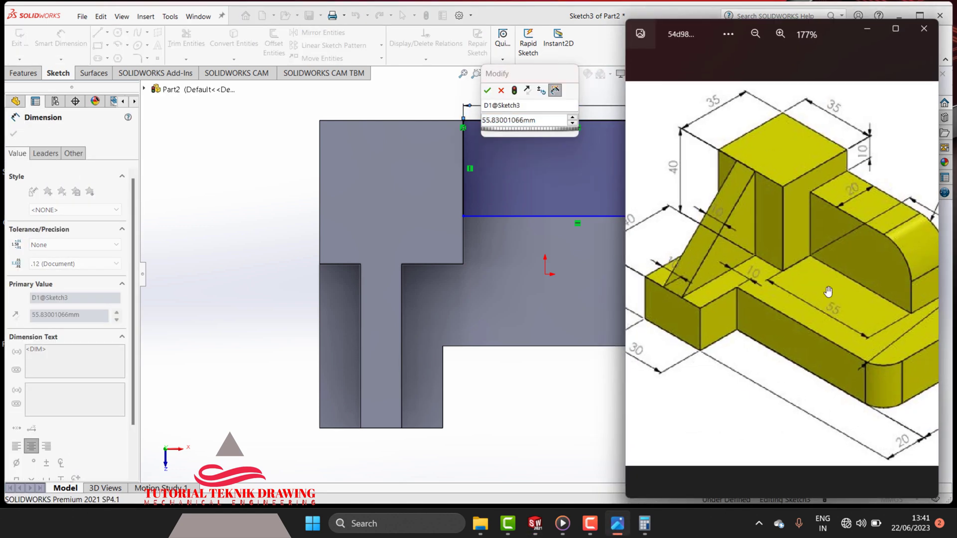
{"action": "scroll", "coordinate": [828, 292], "scroll_direction": "up", "scroll_amount": 1}
{"action": "scroll", "coordinate": [844, 241], "scroll_direction": "up", "scroll_amount": 1}
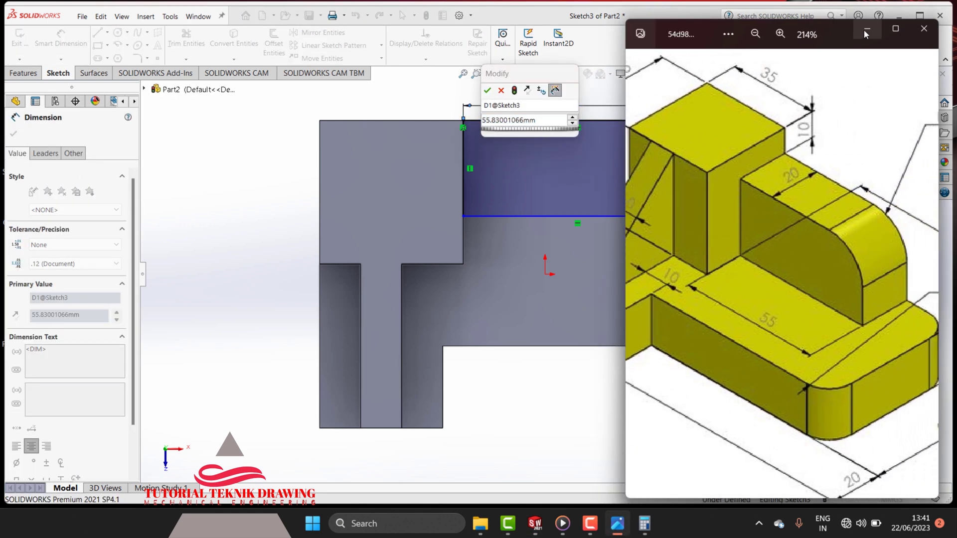
{"action": "left_click", "coordinate": [867, 31]}
{"action": "left_click", "coordinate": [530, 122]}
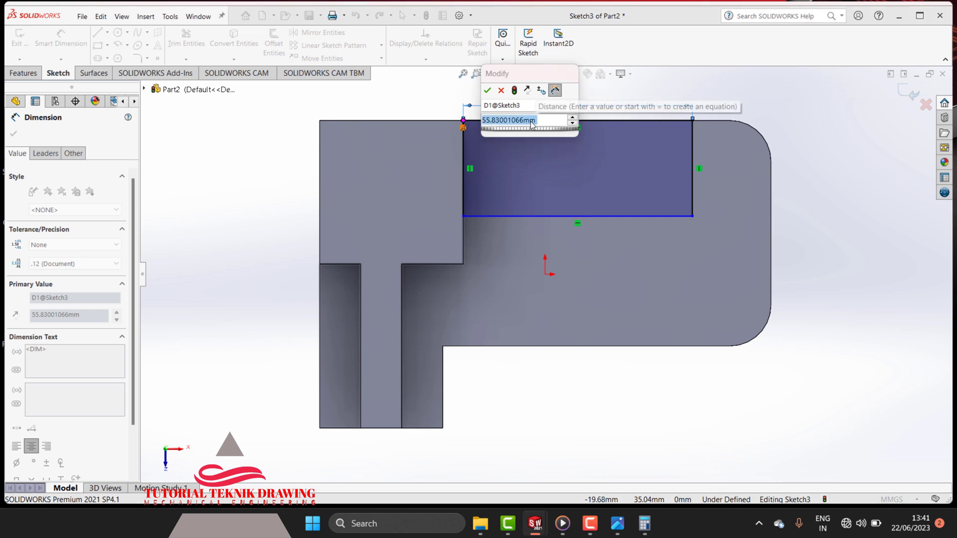
{"action": "type", "text": "55"}
{"action": "key", "text": "Return"}
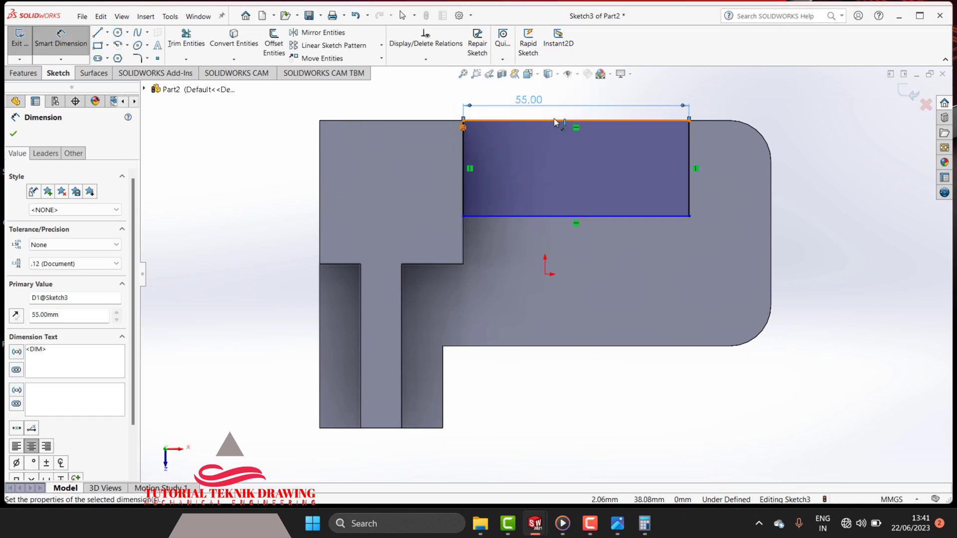
Add a 22 mm height dimension so the rectangle is fully defined
{"action": "left_click", "coordinate": [555, 120]}
{"action": "left_click", "coordinate": [554, 216]}
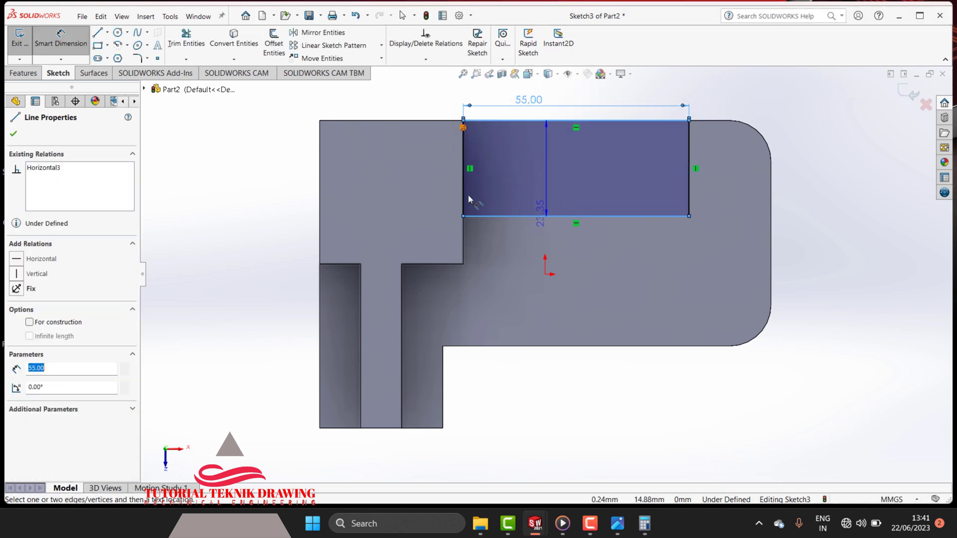
{"action": "left_click", "coordinate": [408, 196]}
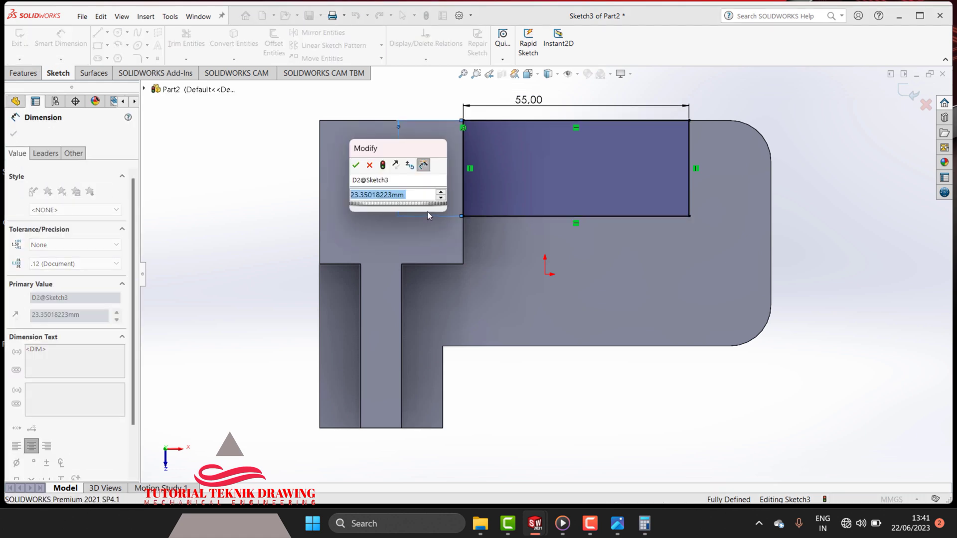
{"action": "type", "text": "22"}
{"action": "left_click", "coordinate": [355, 165]}
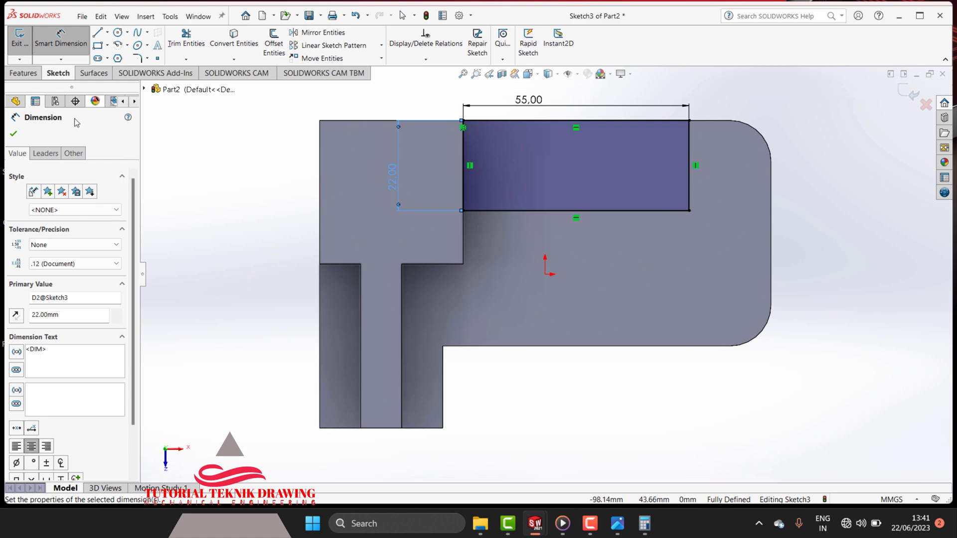
{"action": "key", "text": "Escape"}
{"action": "left_click", "coordinate": [23, 73]}
Extrude the 55 × 22 rectangle 30 mm deep as Boss-Extrude4, merged with the solid
{"action": "left_click", "coordinate": [25, 43]}
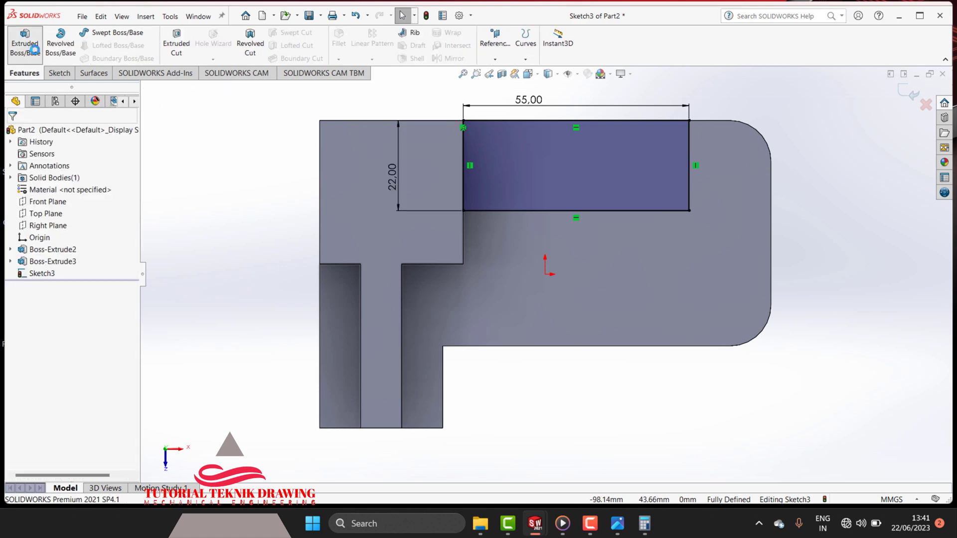
{"action": "left_click", "coordinate": [617, 523]}
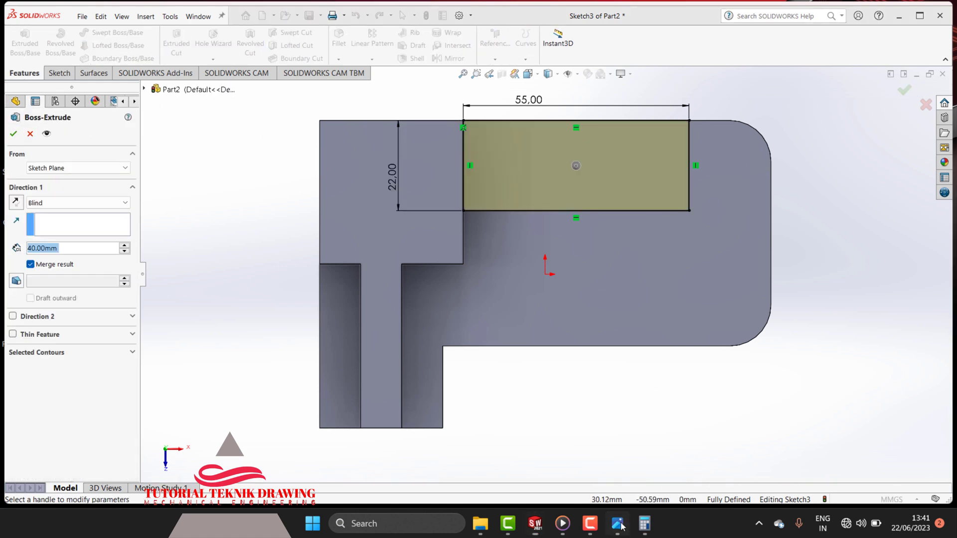
{"action": "scroll", "coordinate": [744, 303], "scroll_direction": "down", "scroll_amount": 2}
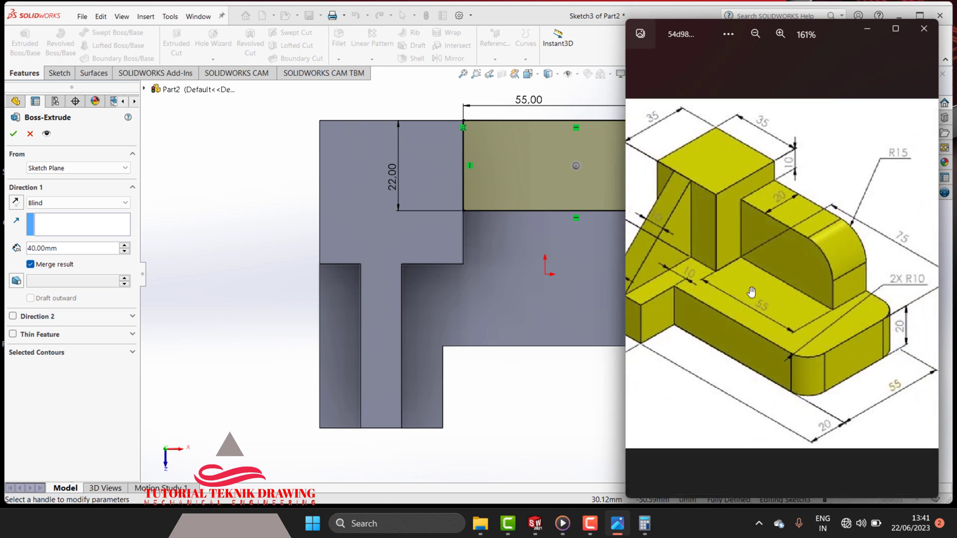
{"action": "scroll", "coordinate": [790, 160], "scroll_direction": "up", "scroll_amount": 1}
{"action": "left_click_drag", "start_coordinate": [790, 160], "coordinate": [845, 175]}
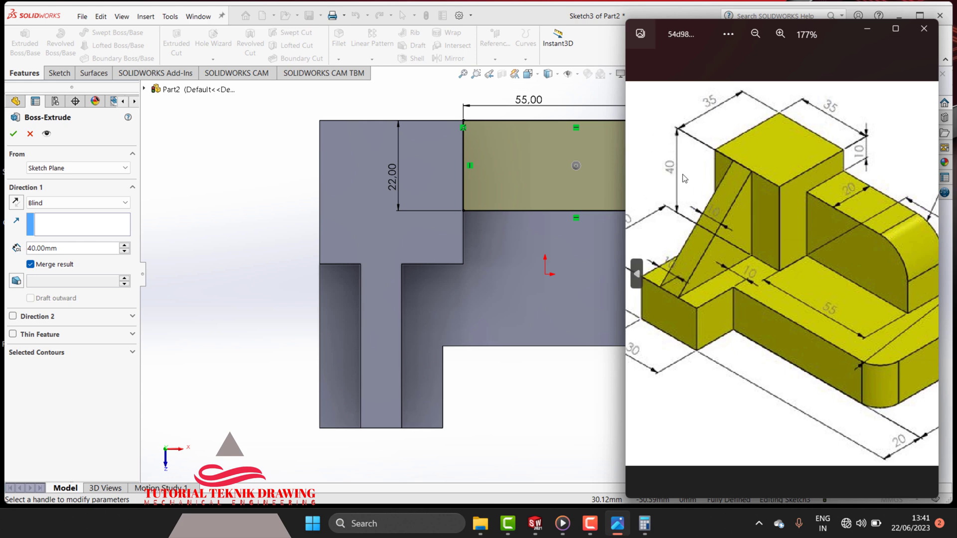
{"action": "left_click", "coordinate": [867, 31]}
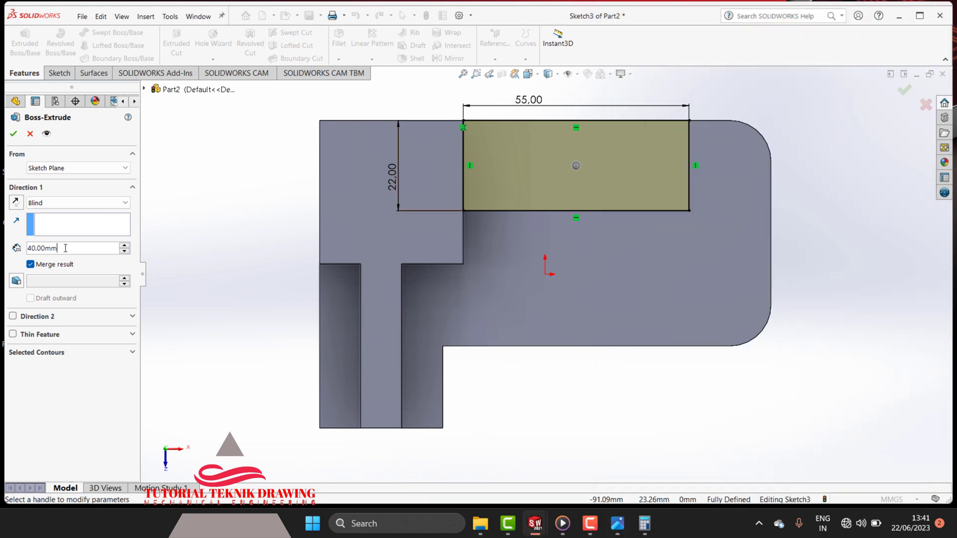
{"action": "type", "text": "30"}
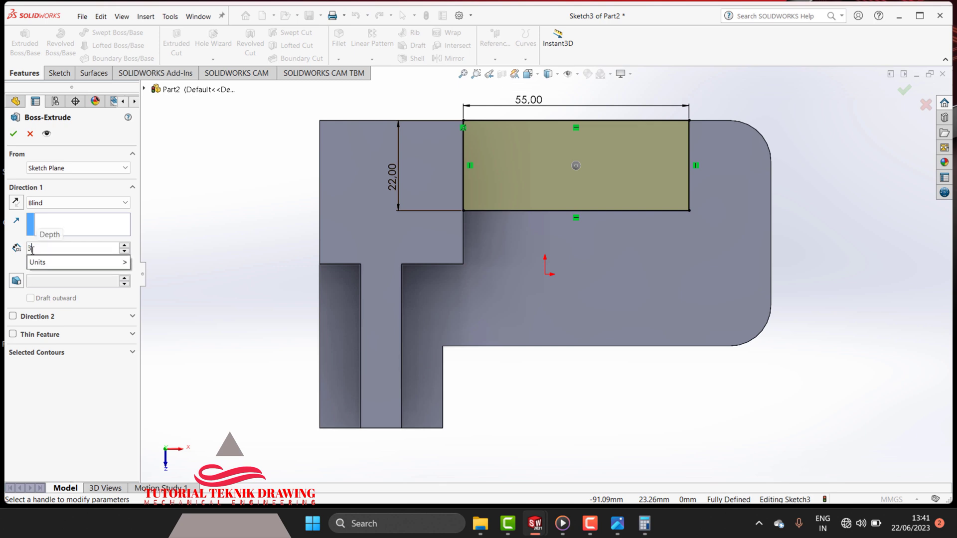
{"action": "key", "text": "Return"}
{"action": "left_click", "coordinate": [13, 134]}
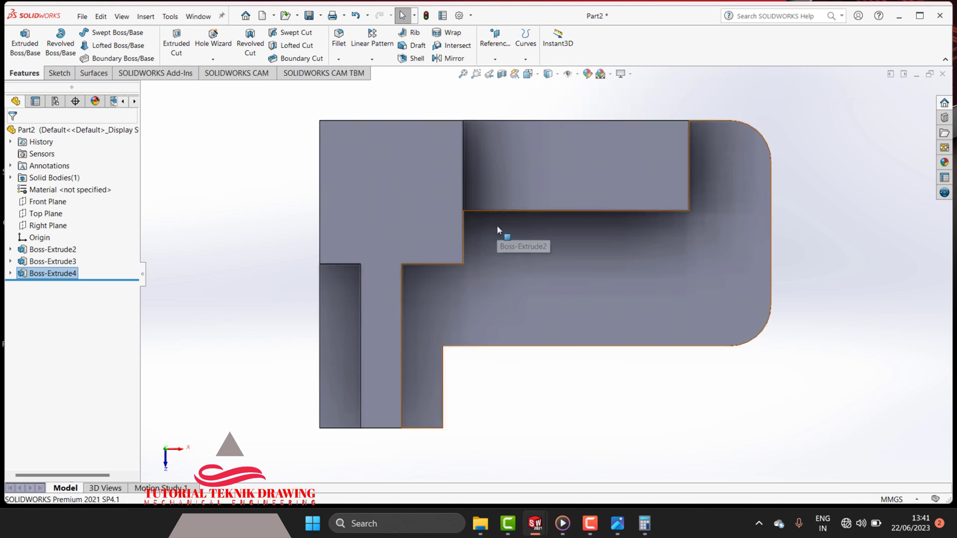
Rotate the part into an isometric 3D view
{"action": "right_click", "coordinate": [504, 94]}
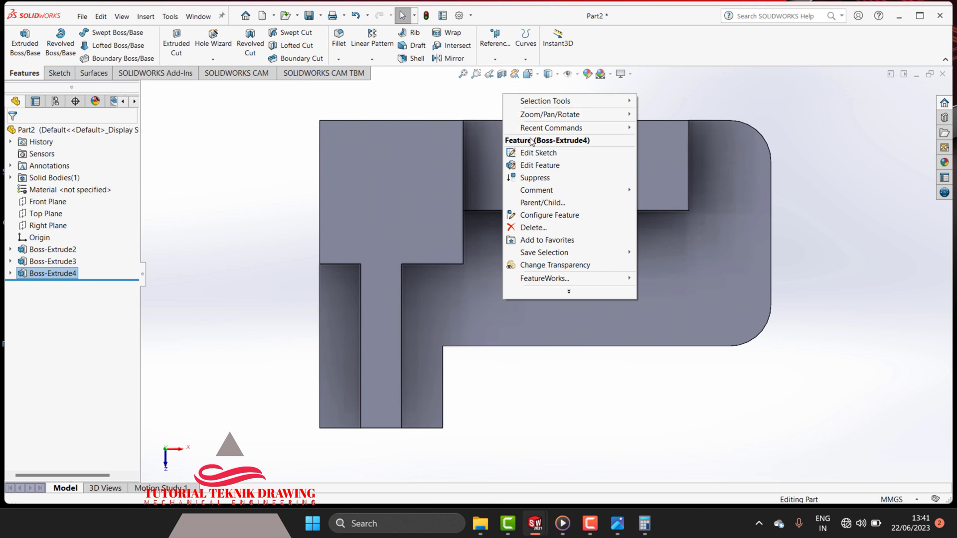
{"action": "mouse_move", "coordinate": [551, 127]}
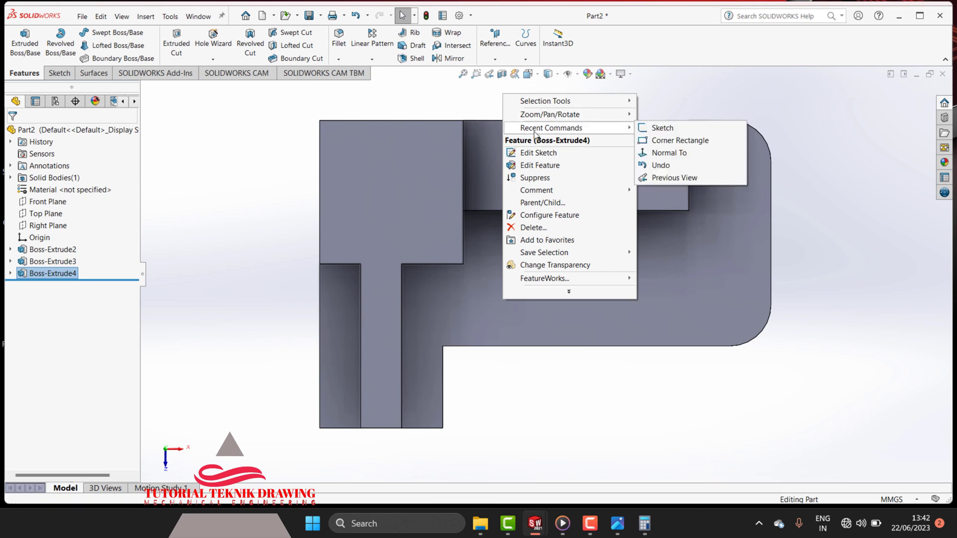
{"action": "left_click", "coordinate": [434, 94]}
{"action": "right_click", "coordinate": [436, 93]}
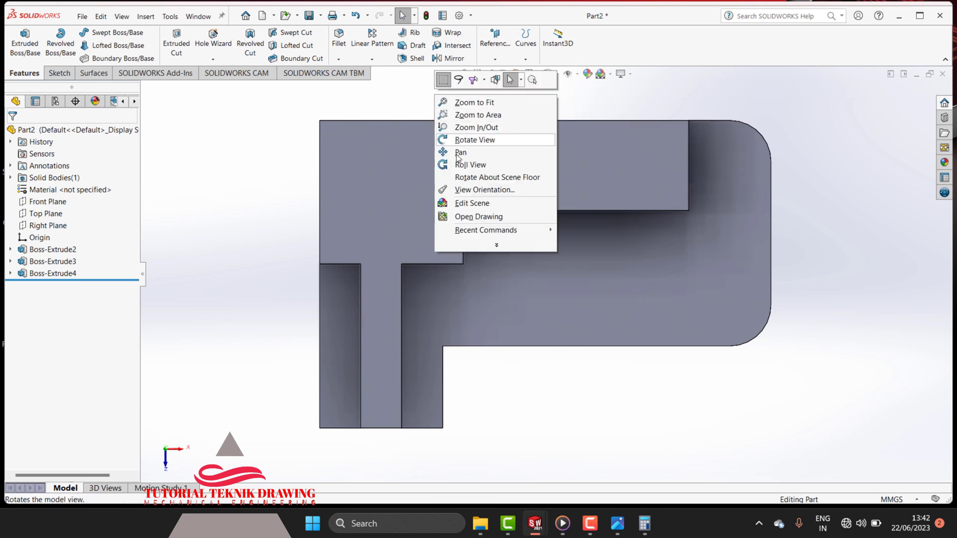
{"action": "left_click", "coordinate": [471, 142]}
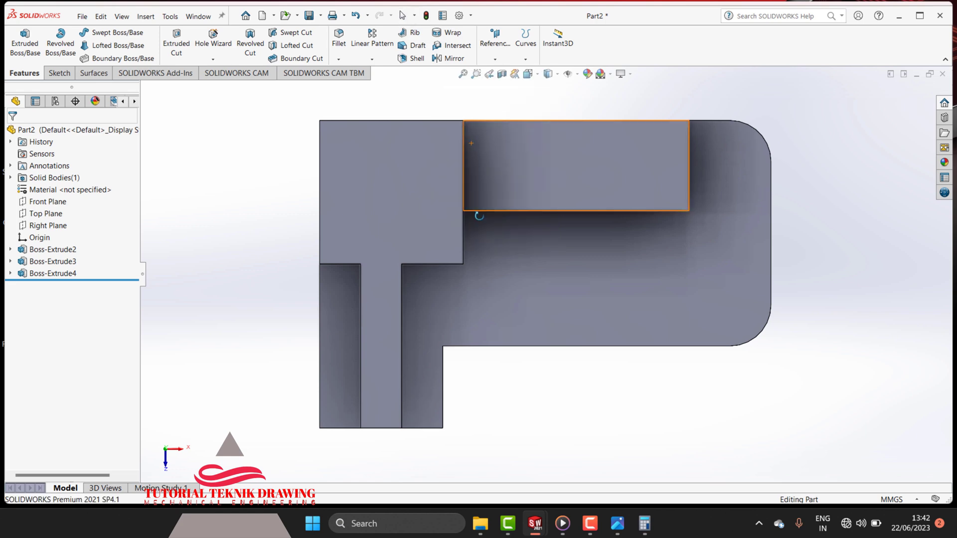
{"action": "mouse_move", "coordinate": [479, 215]}
{"action": "left_mouse_down"}
{"action": "mouse_move", "coordinate": [397, 101]}
{"action": "mouse_move", "coordinate": [440, 224]}
{"action": "mouse_move", "coordinate": [455, 186]}
{"action": "mouse_move", "coordinate": [429, 203]}
{"action": "left_mouse_up"}
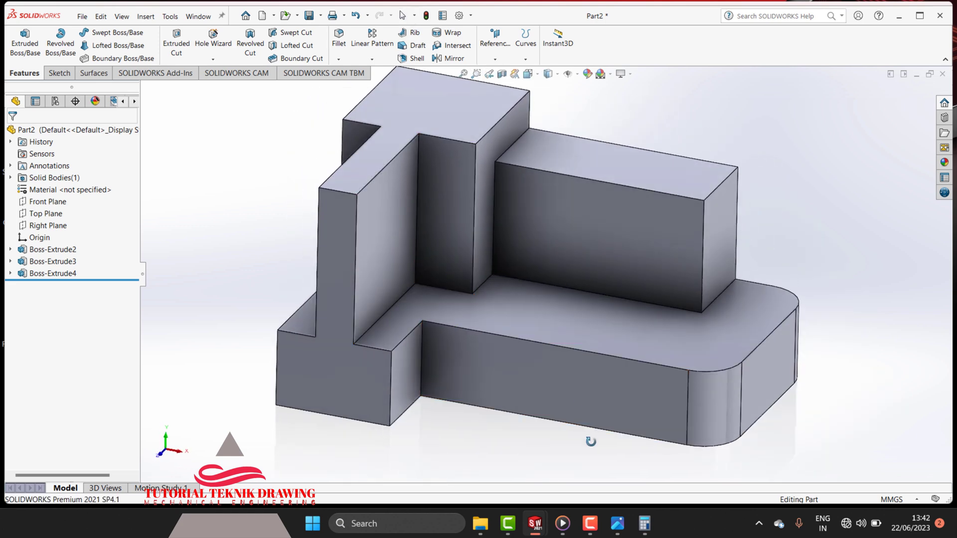
Check the R15 and 2X R10 details on the reference drawing, then hide it
{"action": "left_click", "coordinate": [617, 523]}
{"action": "scroll", "coordinate": [734, 323], "scroll_direction": "up", "scroll_amount": 2}
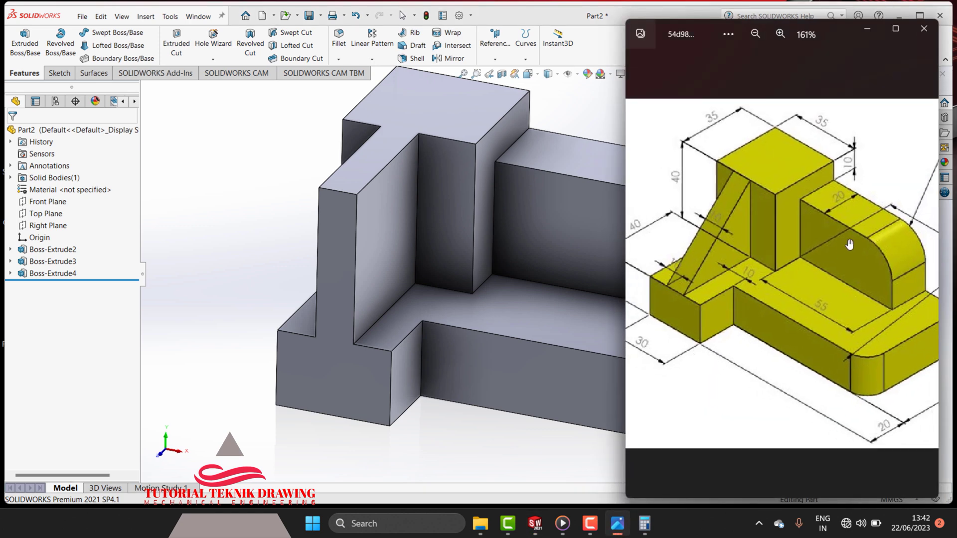
{"action": "left_click_drag", "start_coordinate": [848, 251], "coordinate": [780, 267]}
{"action": "scroll", "coordinate": [781, 263], "scroll_direction": "down", "scroll_amount": 1}
{"action": "scroll", "coordinate": [856, 160], "scroll_direction": "up", "scroll_amount": 3}
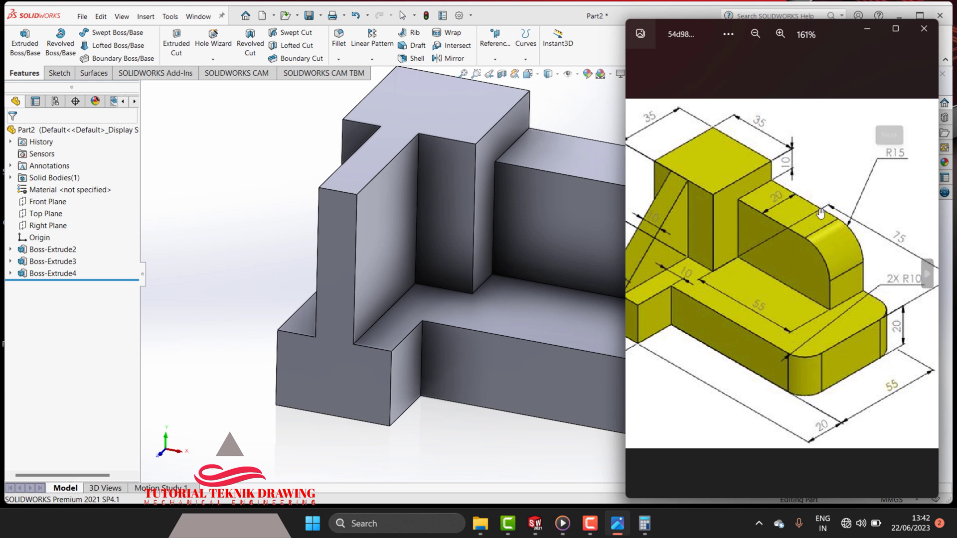
{"action": "left_click", "coordinate": [866, 28]}
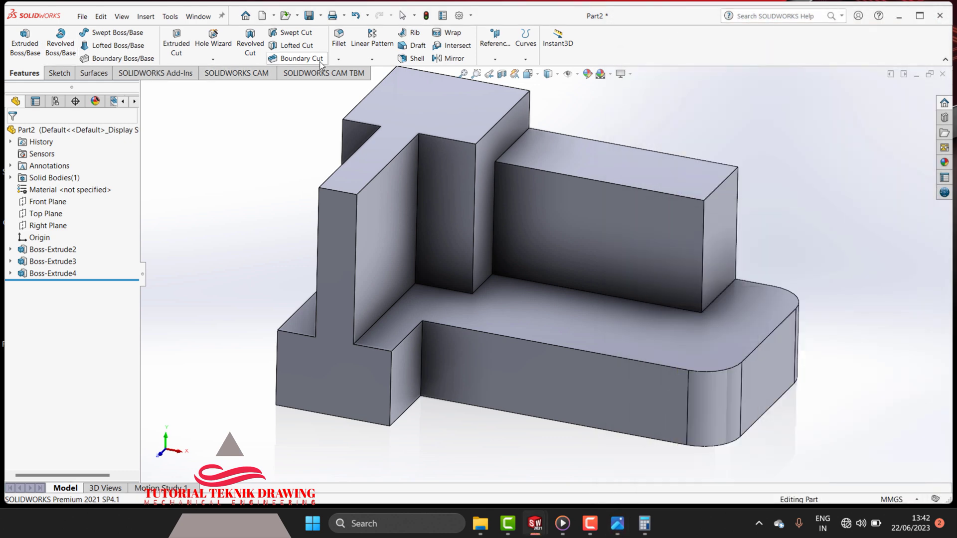
Round the raised block's outer vertical edge with a 15 mm fillet as Fillet1
{"action": "key", "text": "f"}
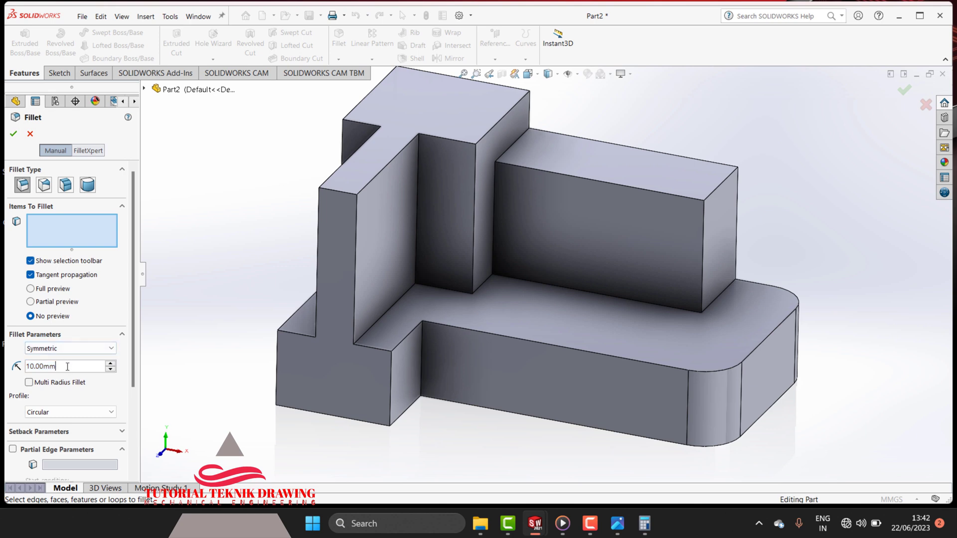
{"action": "type", "text": "15"}
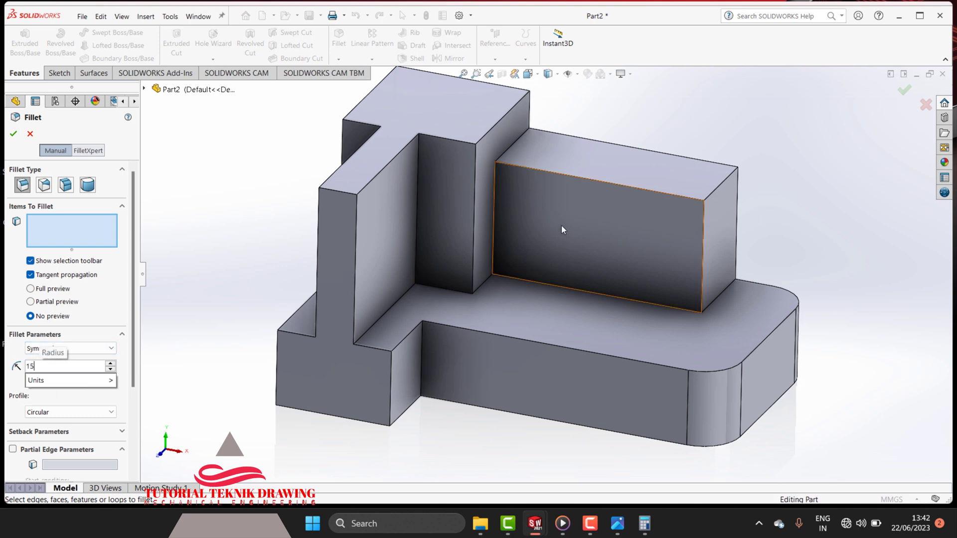
{"action": "left_click", "coordinate": [722, 182]}
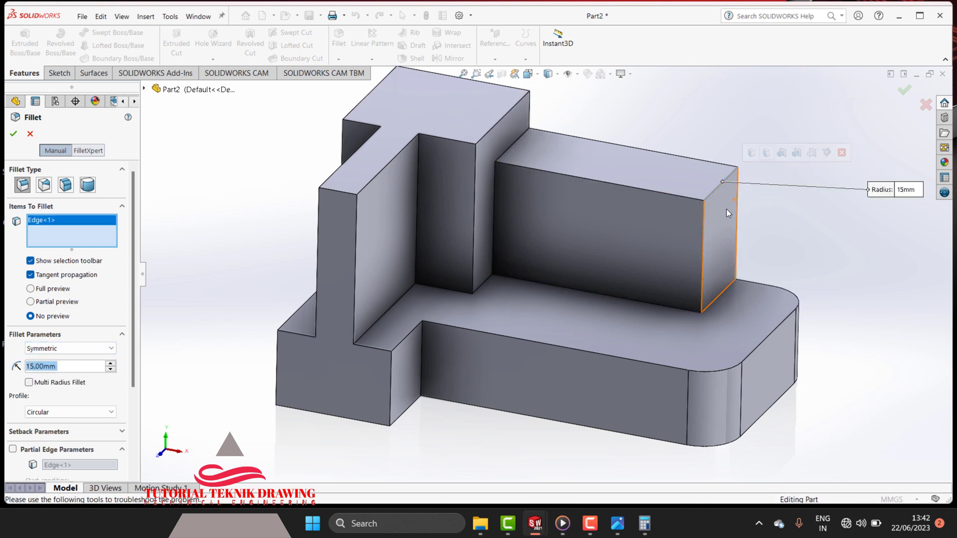
{"action": "left_click", "coordinate": [13, 134]}
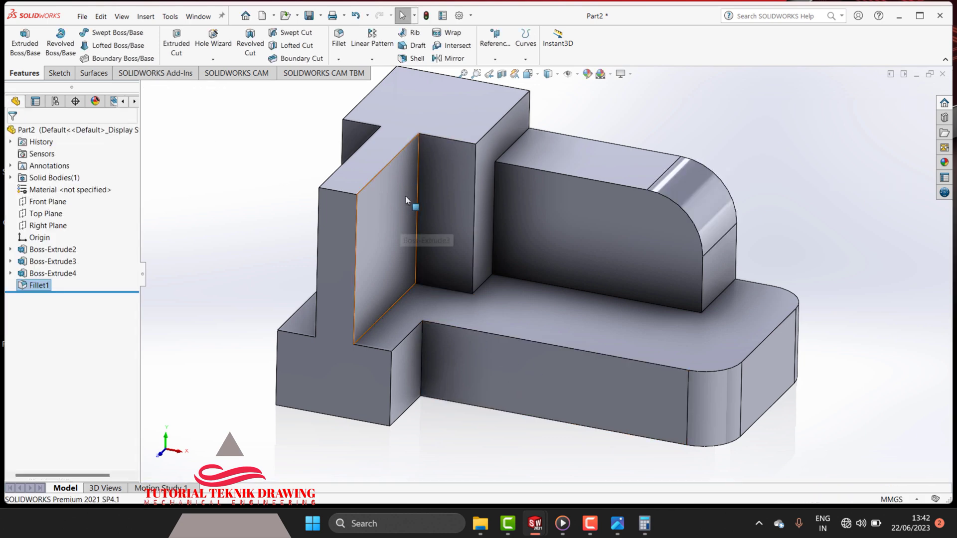
Open a new sketch on the tall block's side face
{"action": "left_click", "coordinate": [61, 74]}
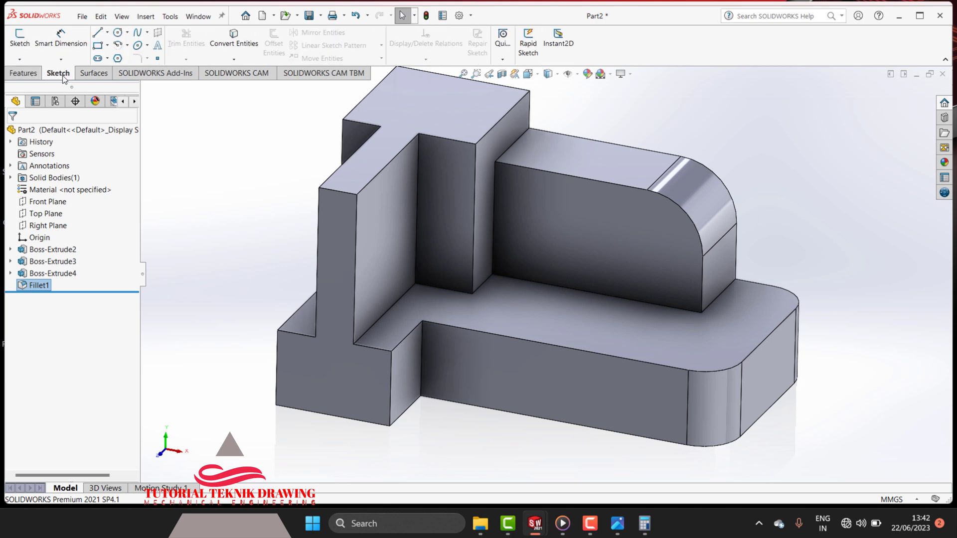
{"action": "left_click", "coordinate": [100, 56]}
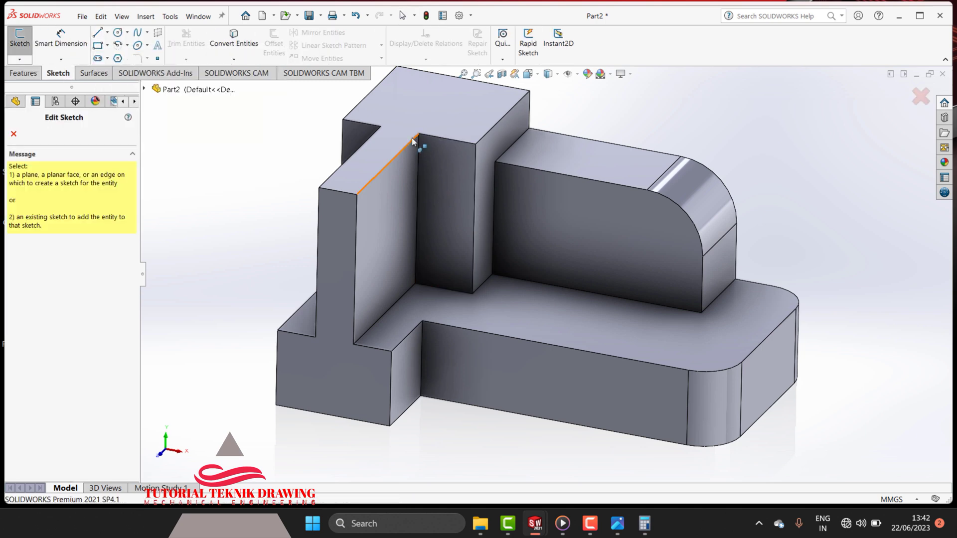
{"action": "key", "text": "Escape"}
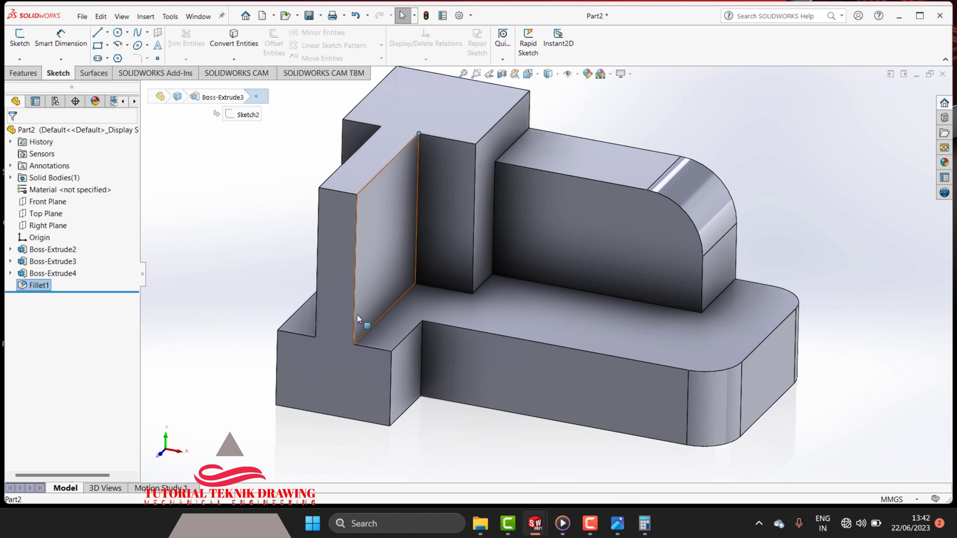
{"action": "left_click", "coordinate": [354, 344]}
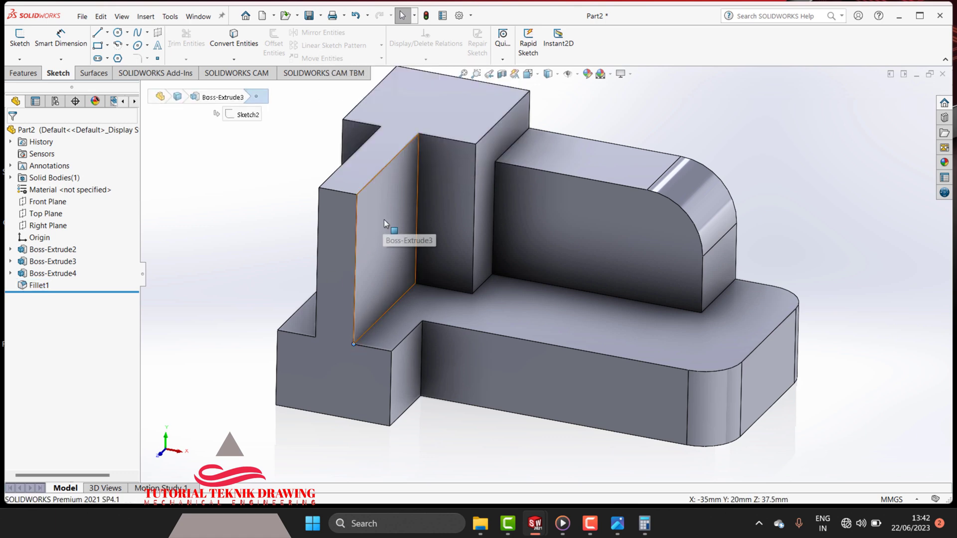
{"action": "left_click", "coordinate": [386, 245]}
{"action": "left_click", "coordinate": [19, 46]}
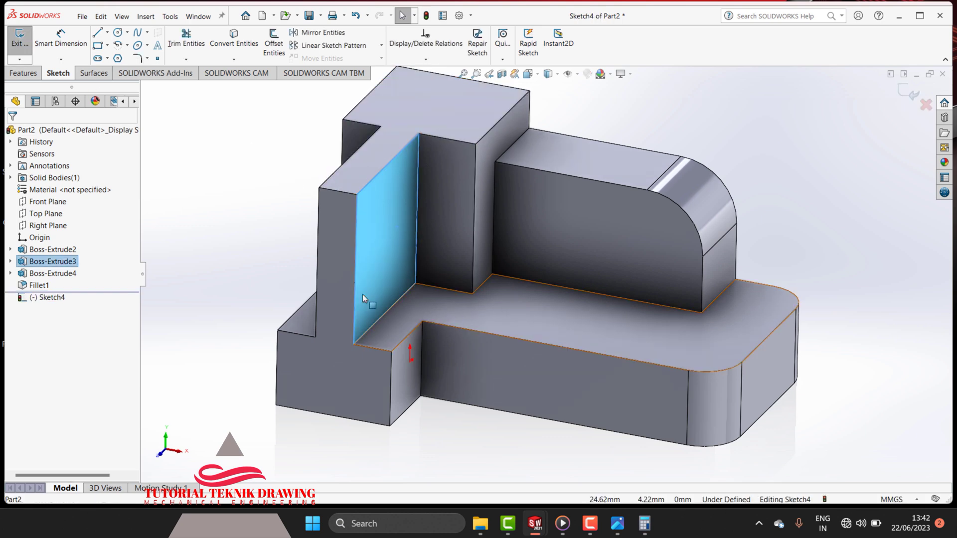
Draw a closed triangle with a 40 mm top edge on that face
{"action": "left_click", "coordinate": [98, 34]}
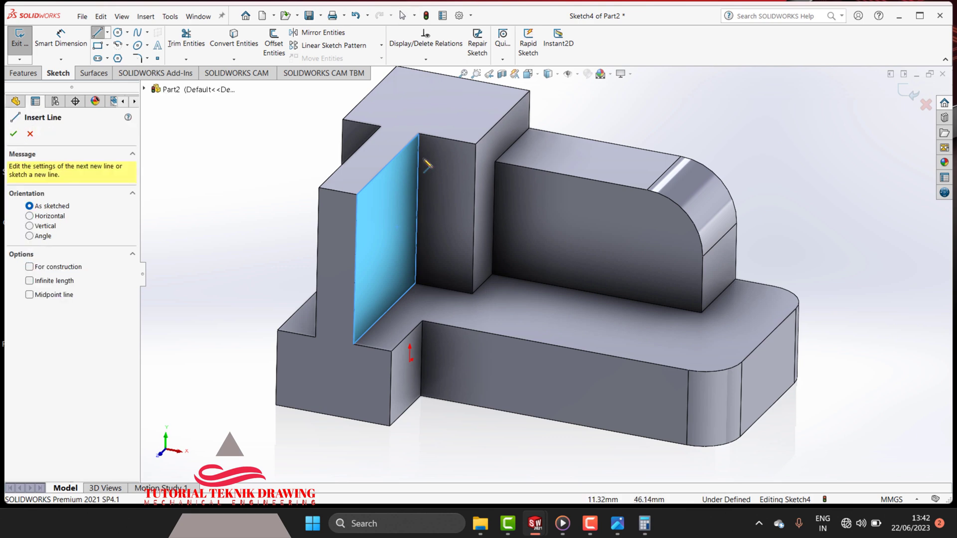
{"action": "left_click", "coordinate": [419, 134]}
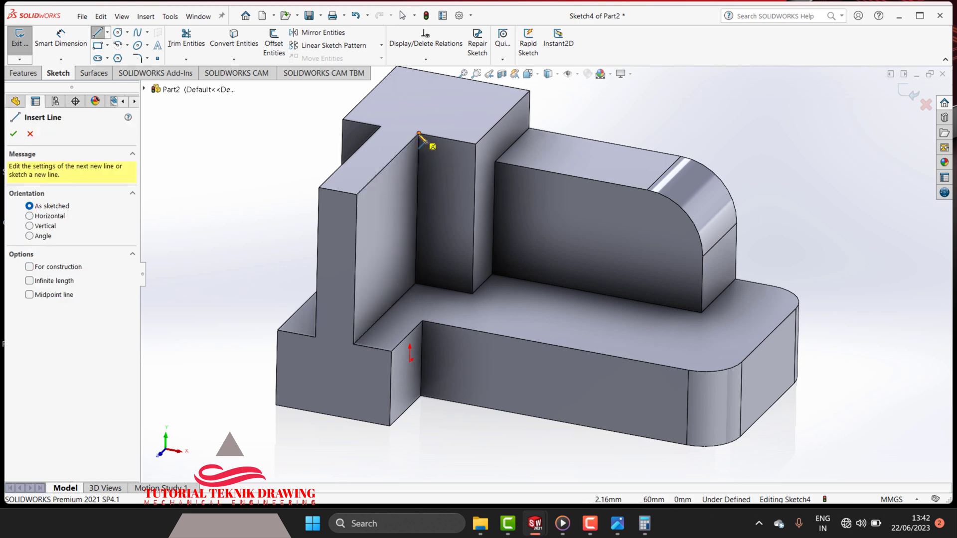
{"action": "left_click", "coordinate": [355, 342]}
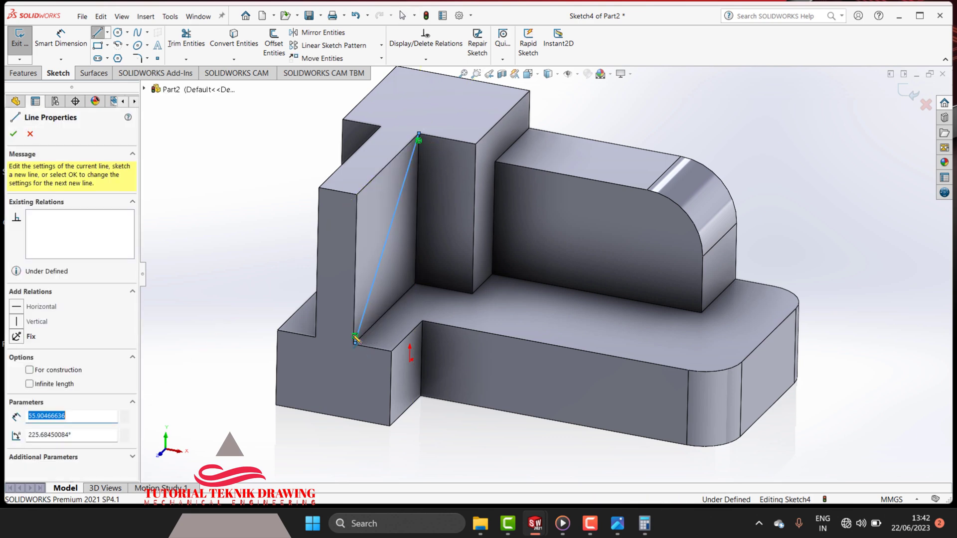
{"action": "left_click", "coordinate": [356, 195]}
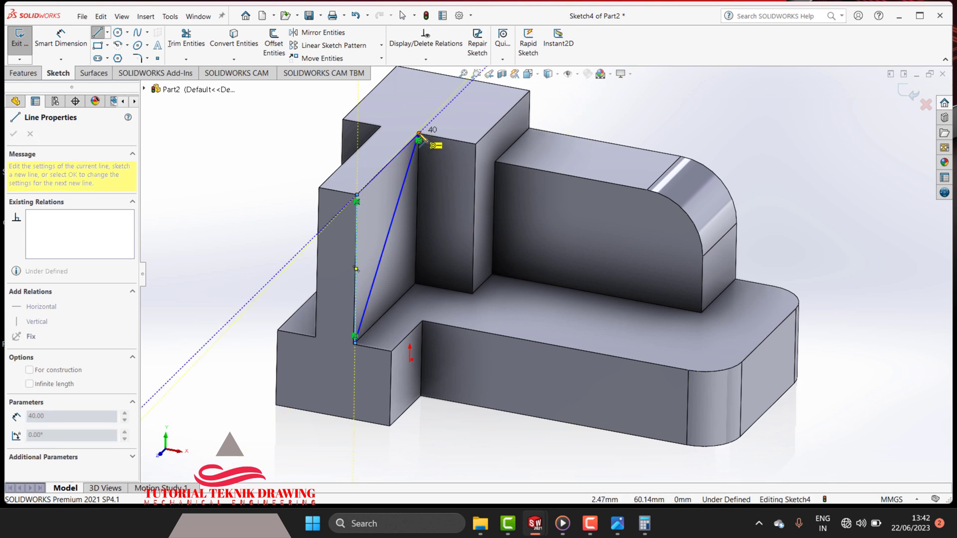
{"action": "left_click", "coordinate": [418, 135]}
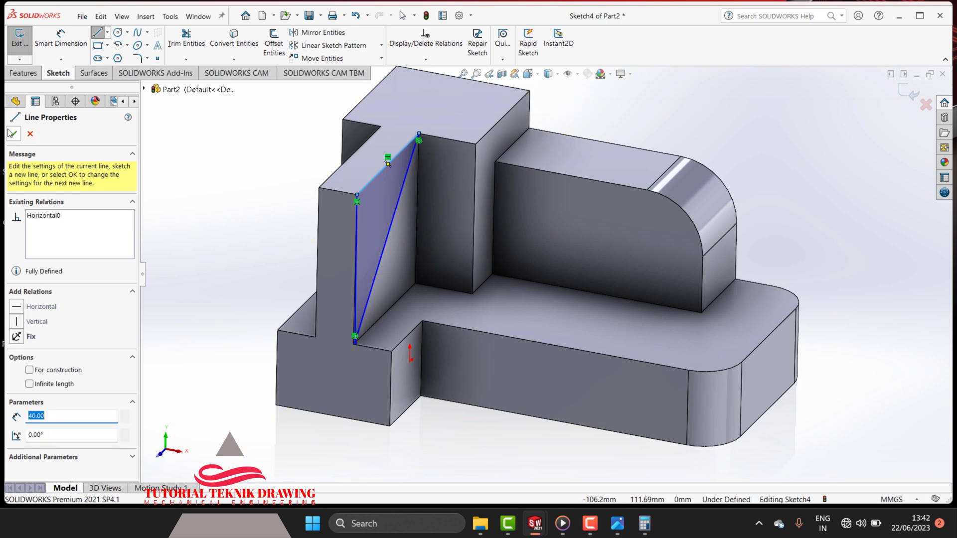
{"action": "left_click", "coordinate": [23, 72]}
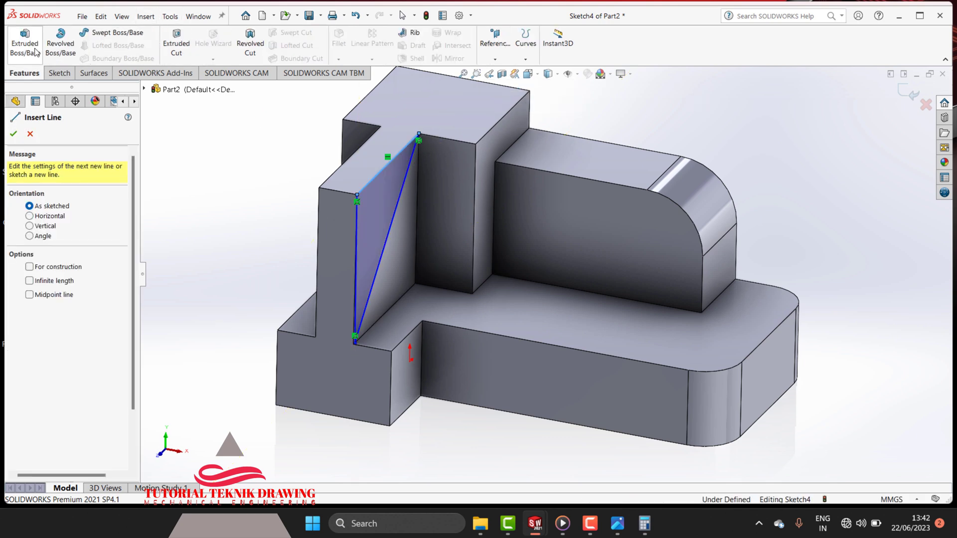
{"action": "left_click", "coordinate": [36, 50]}
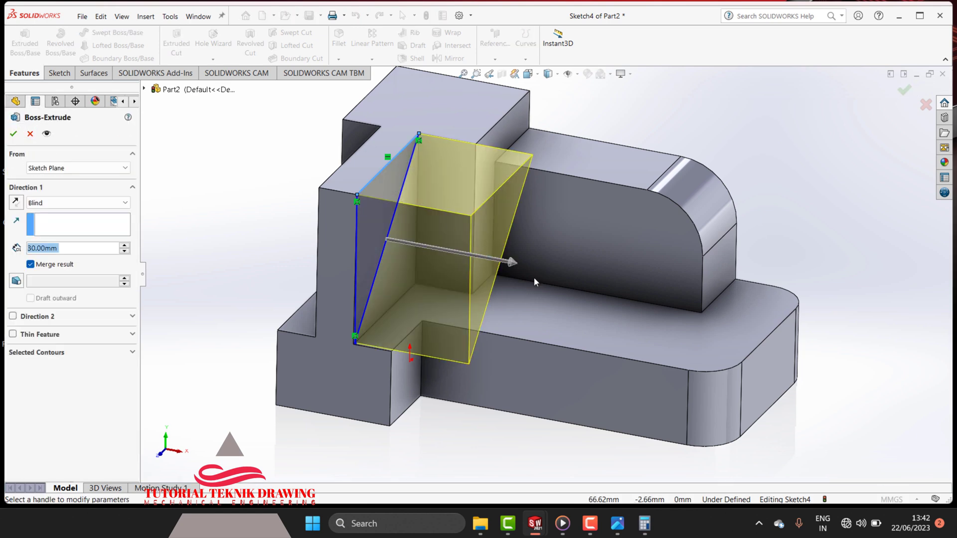
Try extruding, then cutting the triangle 30 mm, and undo the resulting wedge cut
{"action": "left_click_drag", "start_coordinate": [512, 262], "coordinate": [156, 263]}
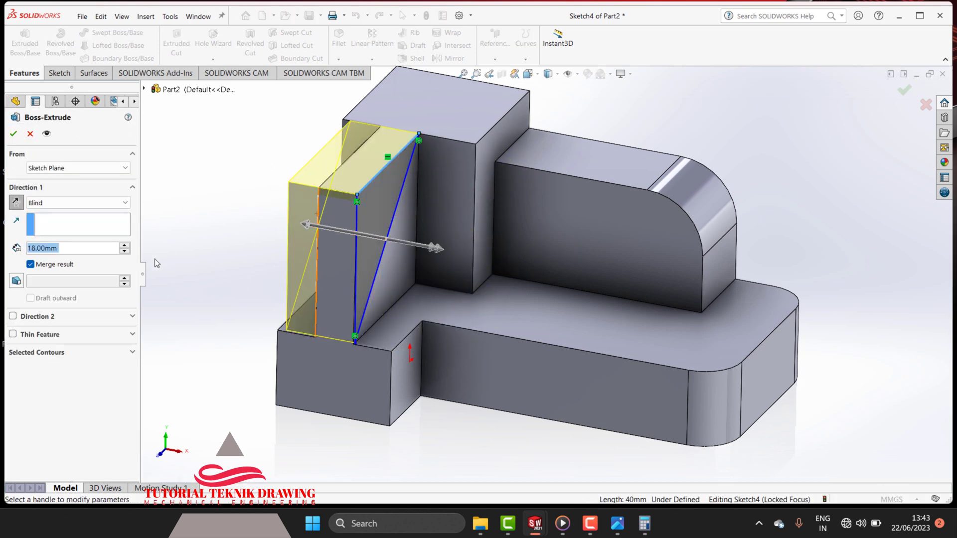
{"action": "left_click", "coordinate": [18, 135]}
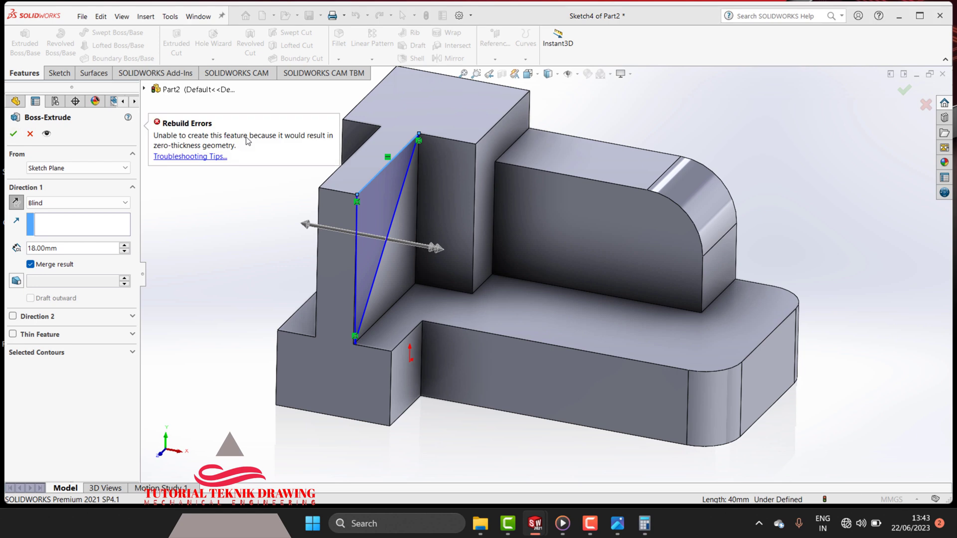
{"action": "left_click", "coordinate": [30, 133]}
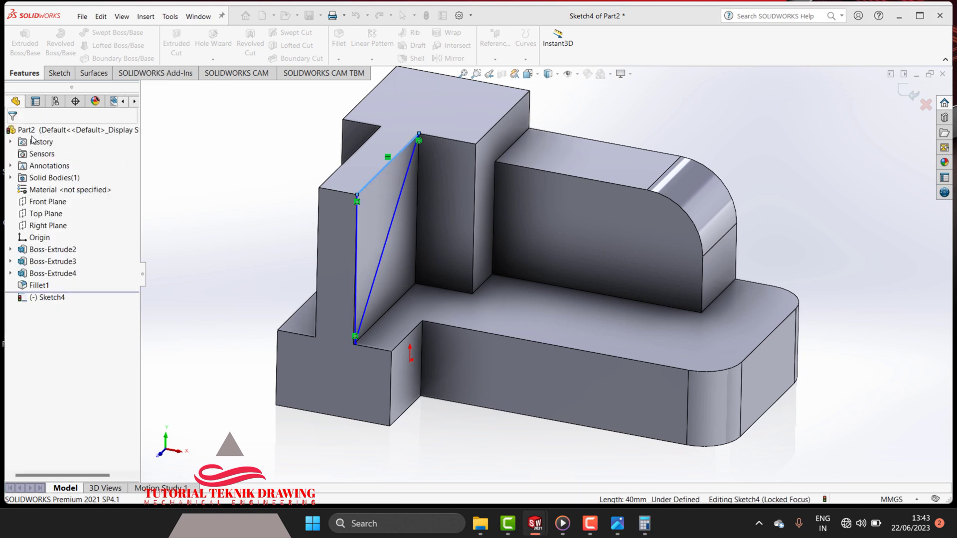
{"action": "left_click", "coordinate": [177, 48]}
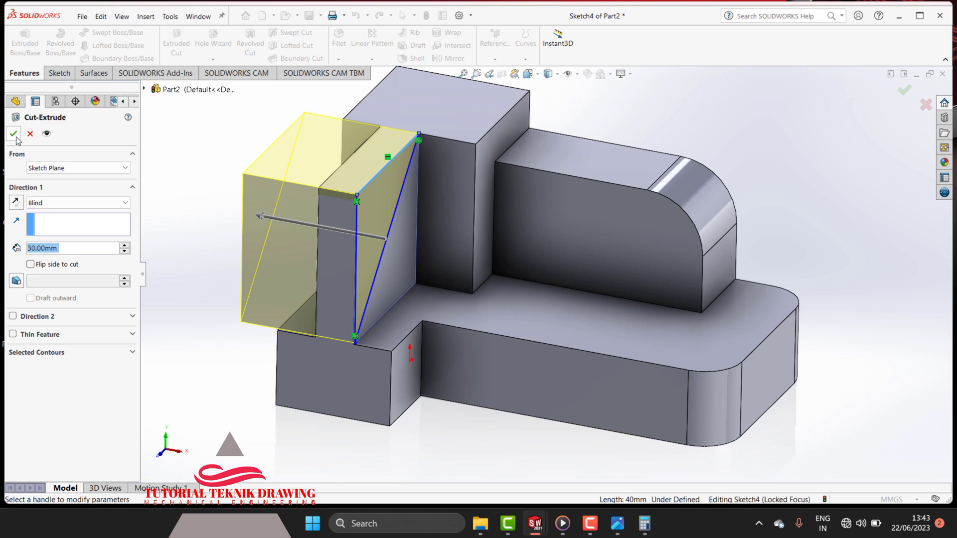
{"action": "left_click", "coordinate": [15, 136]}
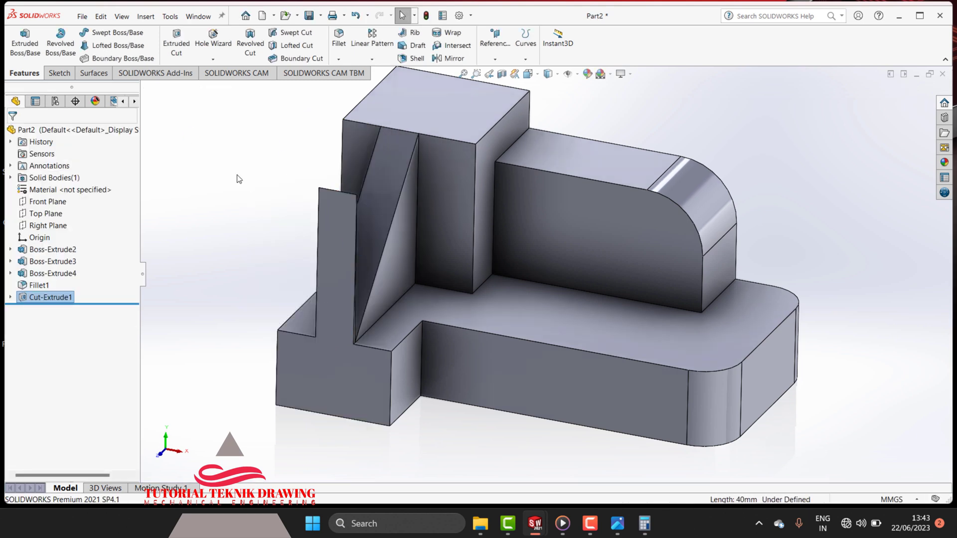
{"action": "key", "text": "ctrl+z"}
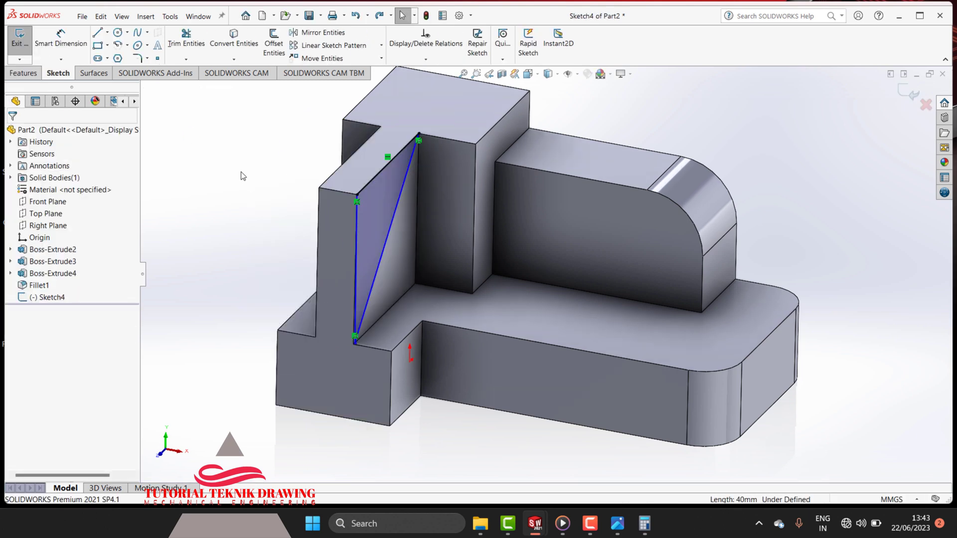
Undo the old sketch lines and redraw a closed triangle on the block's side face
{"action": "key", "text": "ctrl+z"}
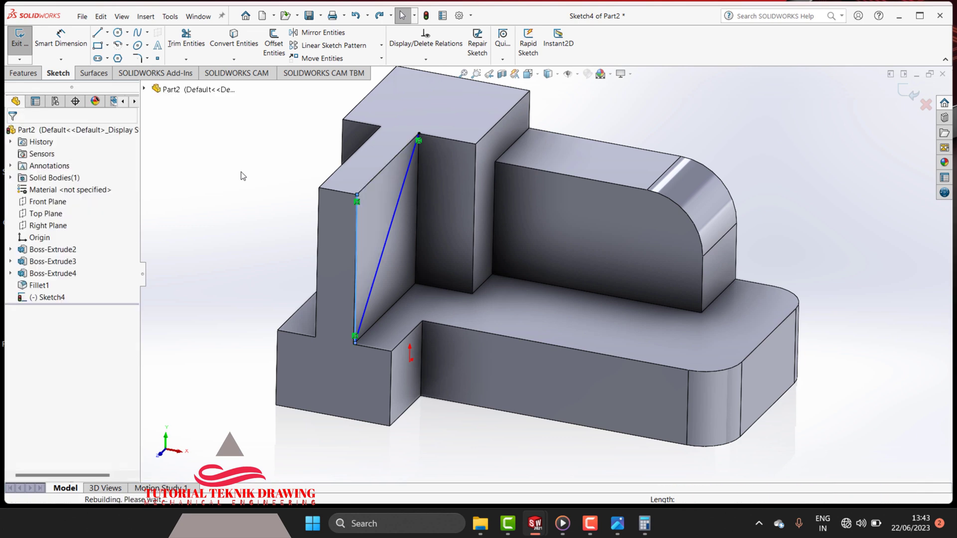
{"action": "key", "text": "ctrl+z"}
{"action": "key", "text": "ctrl+z"}
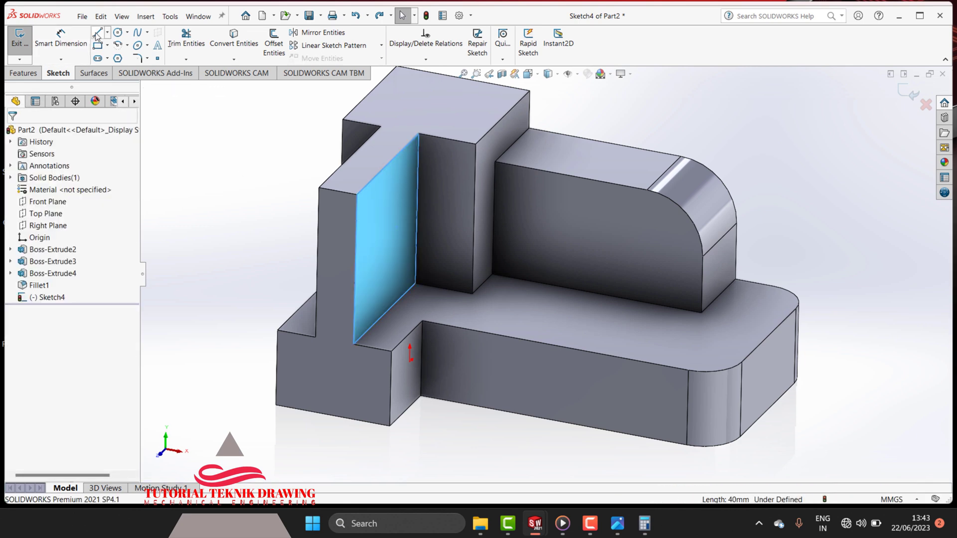
{"action": "left_click", "coordinate": [97, 32]}
{"action": "key", "text": "f"}
{"action": "scroll", "coordinate": [399, 299], "scroll_direction": "down", "scroll_amount": 2}
{"action": "scroll", "coordinate": [438, 224], "scroll_direction": "down", "scroll_amount": 3}
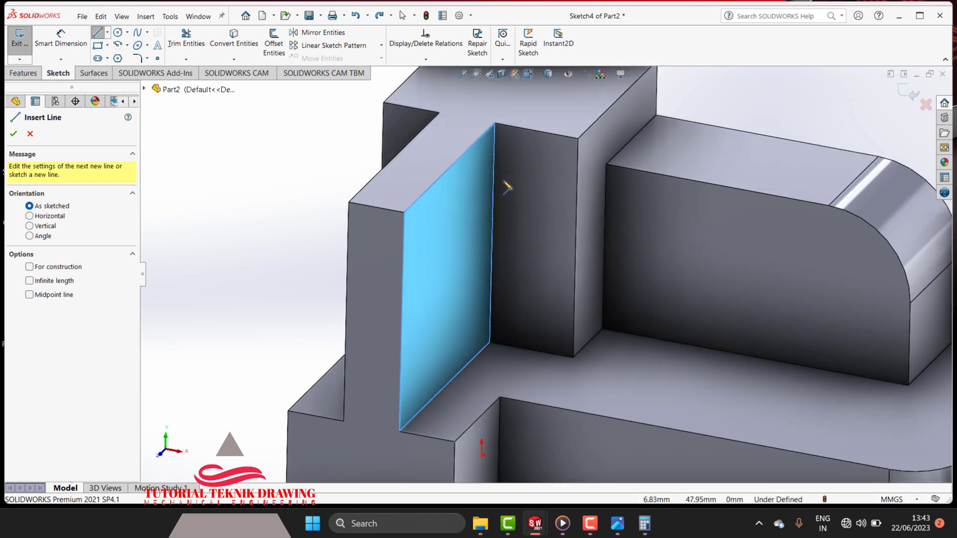
{"action": "left_click", "coordinate": [399, 432]}
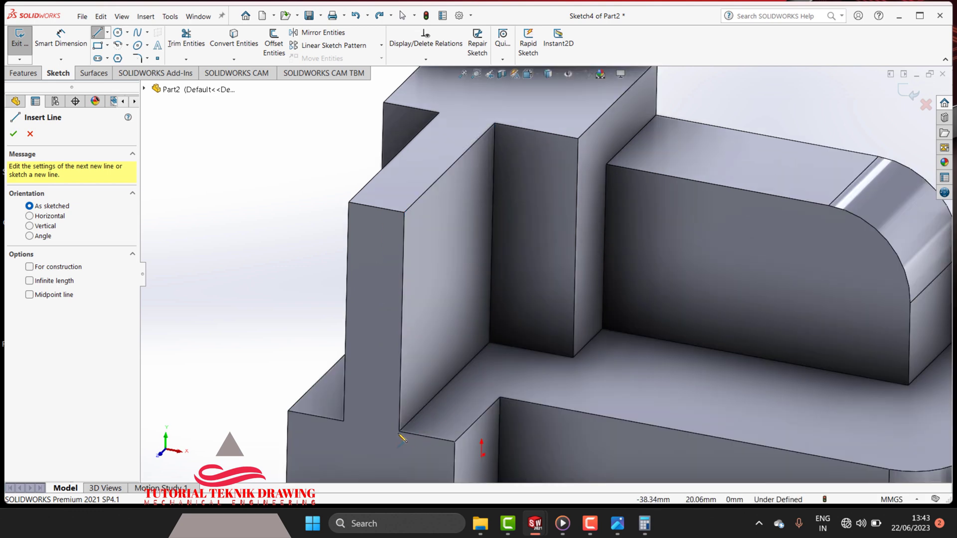
{"action": "left_click", "coordinate": [495, 124]}
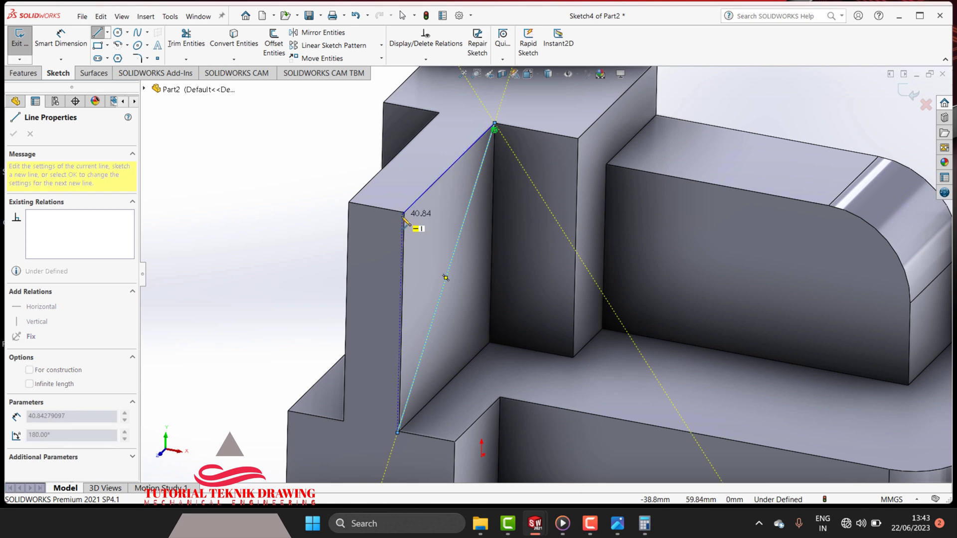
{"action": "left_click", "coordinate": [373, 244]}
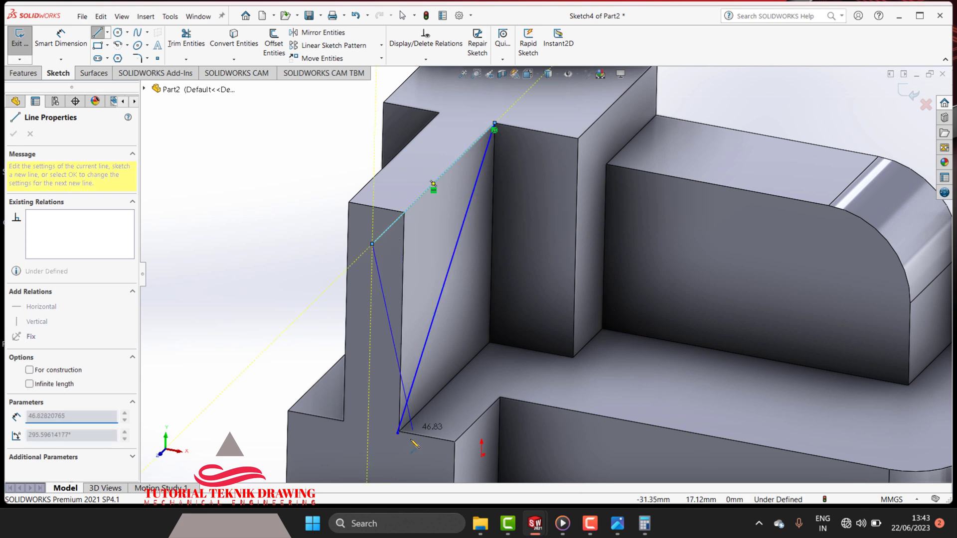
{"action": "left_click", "coordinate": [381, 449]}
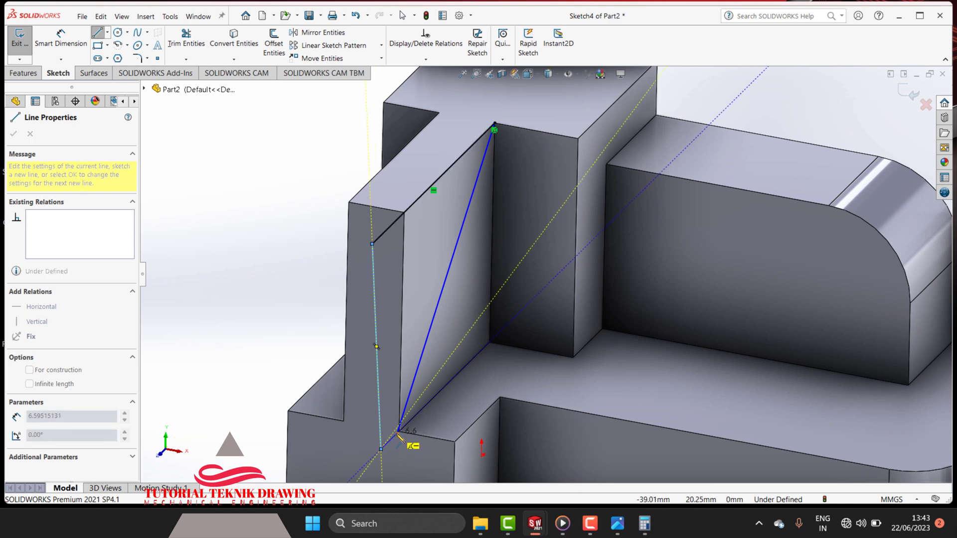
{"action": "left_click", "coordinate": [397, 432]}
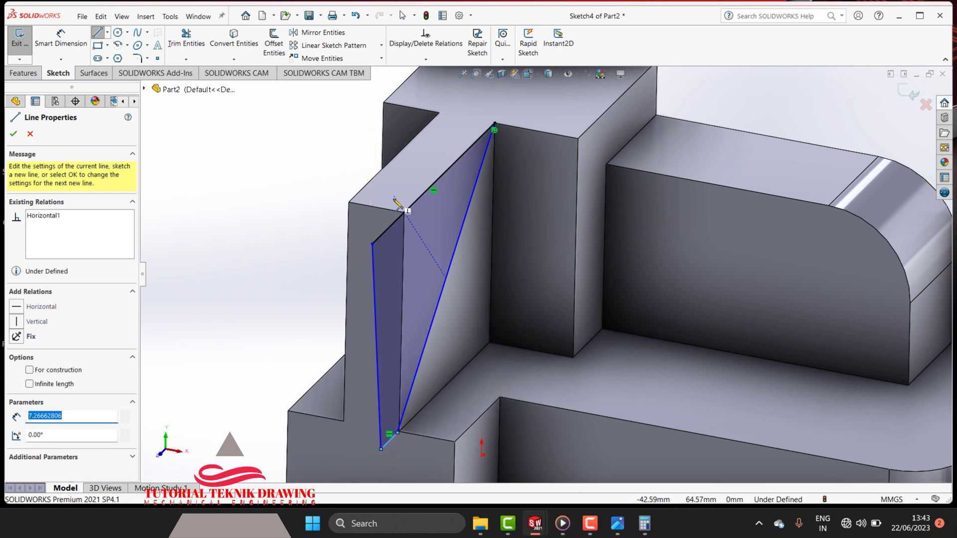
{"action": "left_click", "coordinate": [13, 134]}
Cut the triangle 30 mm deep as Cut-Extrude2 and select its narrow slanted face
{"action": "left_click", "coordinate": [34, 74]}
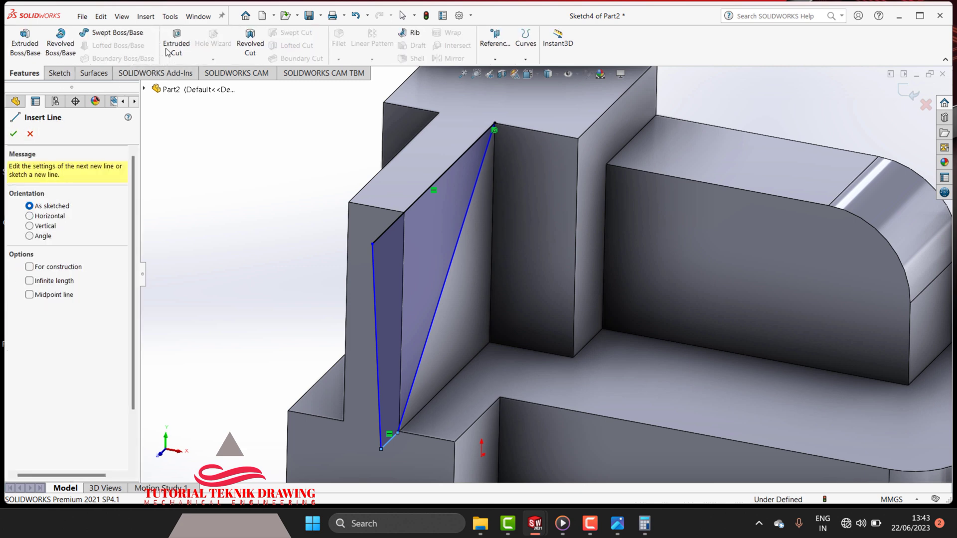
{"action": "left_click", "coordinate": [170, 48]}
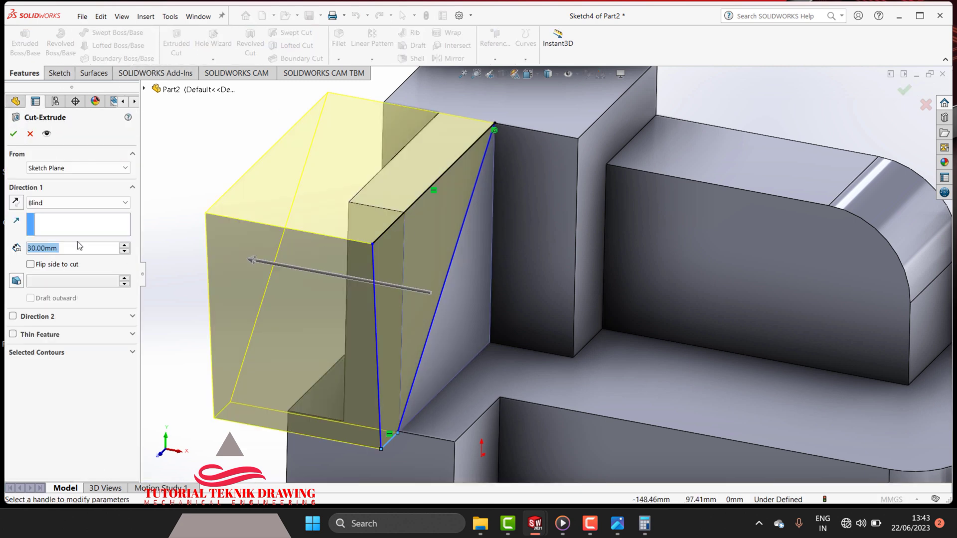
{"action": "left_click", "coordinate": [12, 133]}
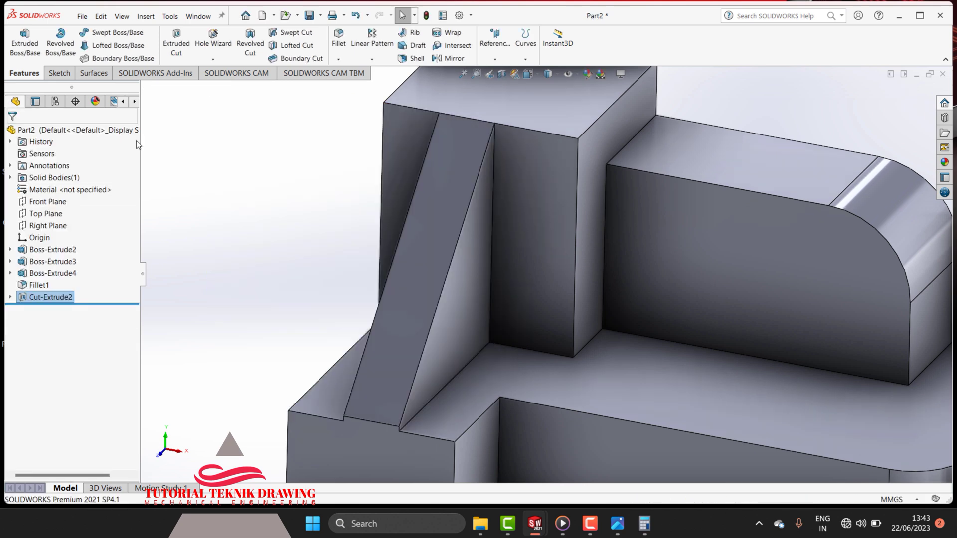
{"action": "key", "text": "f"}
{"action": "scroll", "coordinate": [499, 339], "scroll_direction": "down", "scroll_amount": 3}
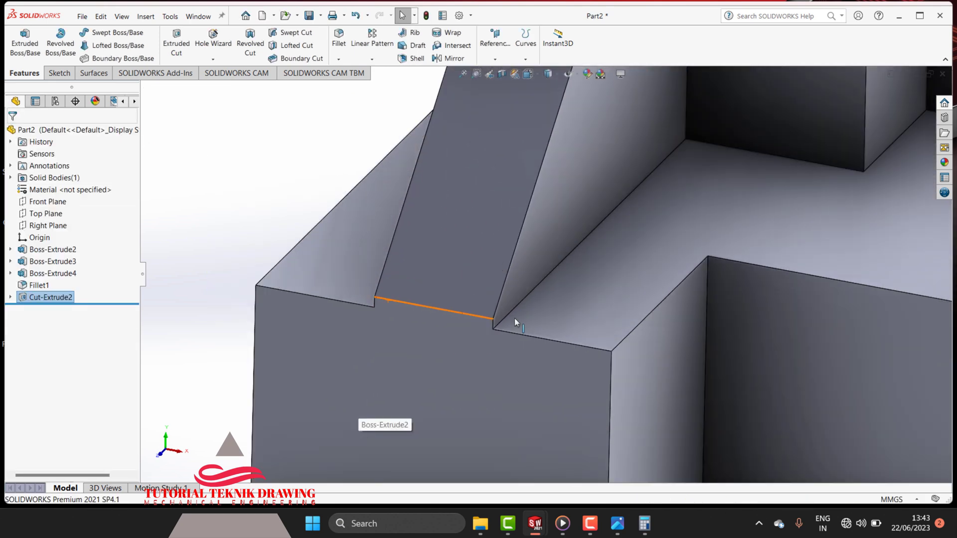
{"action": "scroll", "coordinate": [501, 328], "scroll_direction": "down", "scroll_amount": 3}
{"action": "scroll", "coordinate": [468, 324], "scroll_direction": "down", "scroll_amount": 3}
{"action": "scroll", "coordinate": [468, 322], "scroll_direction": "down", "scroll_amount": 1}
{"action": "scroll", "coordinate": [468, 322], "scroll_direction": "up", "scroll_amount": 3}
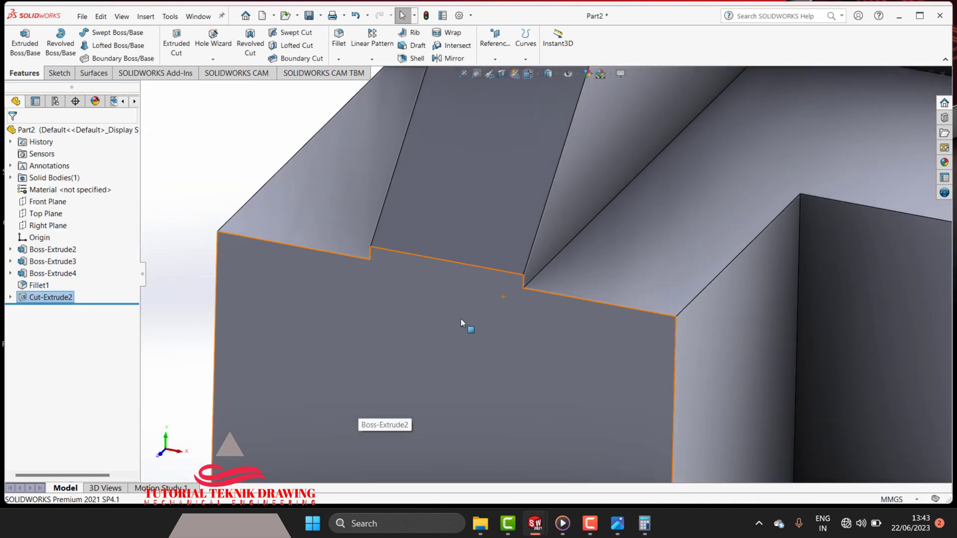
{"action": "scroll", "coordinate": [461, 318], "scroll_direction": "up", "scroll_amount": 3}
{"action": "left_click", "coordinate": [468, 318]}
Undo Cut-Extrude2 and its redrawn sketch lines
{"action": "key", "text": "ctrl+z"}
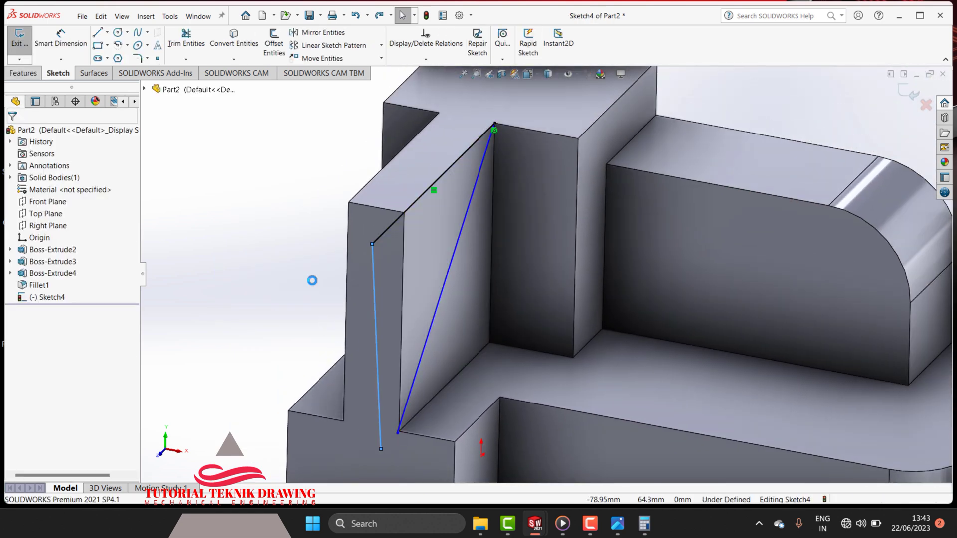
{"action": "key", "text": "ctrl+z"}
{"action": "key", "text": "ctrl+z"}
{"action": "key", "text": "ctrl+z"}
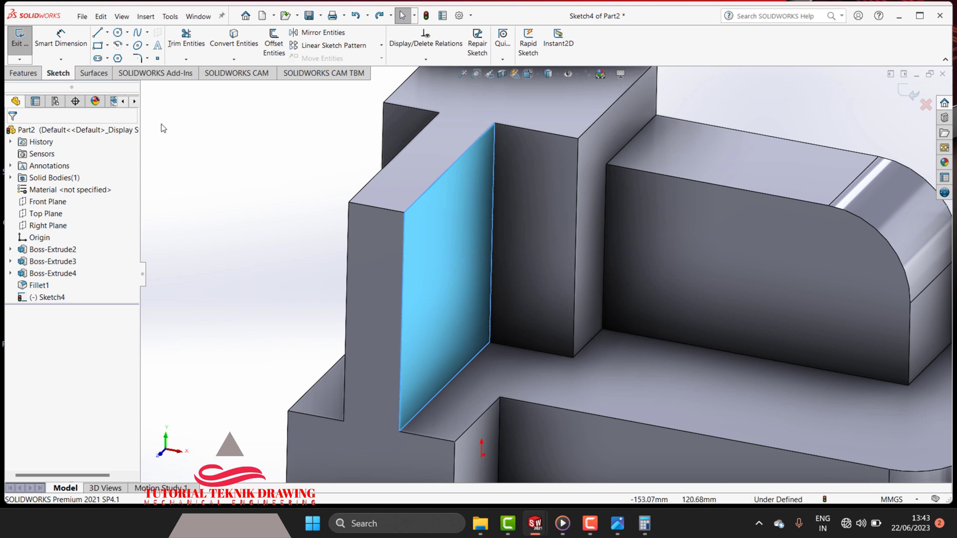
{"action": "scroll", "coordinate": [331, 121], "scroll_direction": "down", "scroll_amount": 2}
{"action": "scroll", "coordinate": [331, 119], "scroll_direction": "up", "scroll_amount": 3}
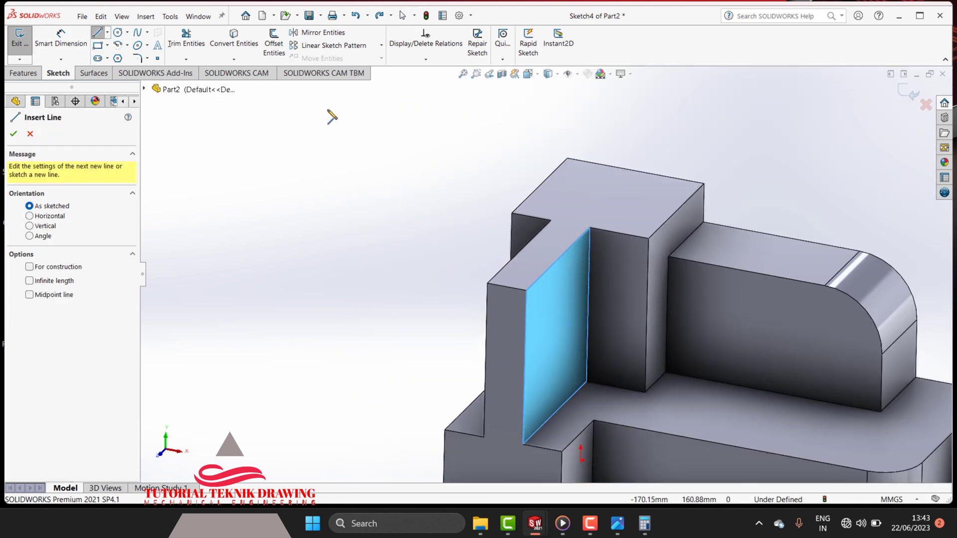
{"action": "scroll", "coordinate": [544, 364], "scroll_direction": "up", "scroll_amount": 2}
{"action": "scroll", "coordinate": [596, 407], "scroll_direction": "down", "scroll_amount": 5}
{"action": "scroll", "coordinate": [548, 383], "scroll_direction": "down", "scroll_amount": 1}
{"action": "scroll", "coordinate": [540, 380], "scroll_direction": "down", "scroll_amount": 4}
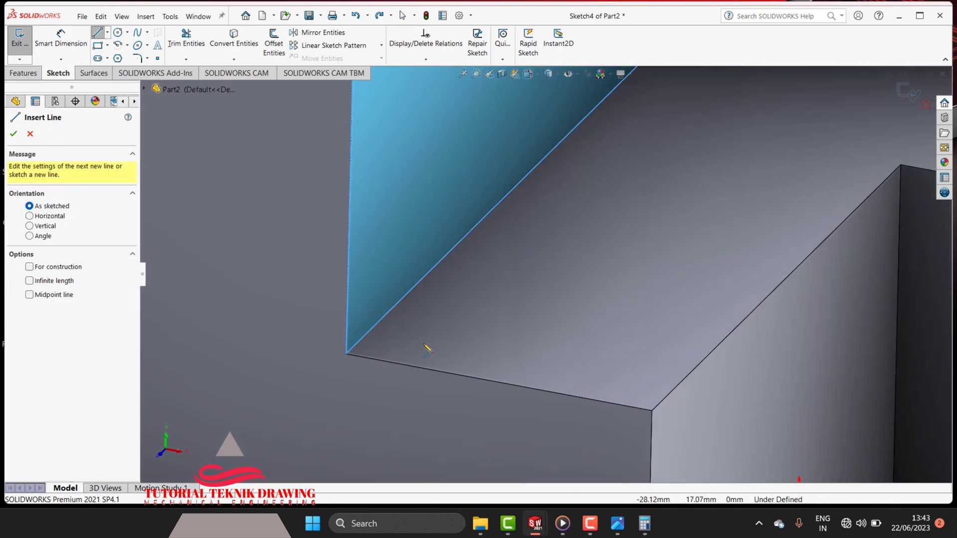
Redraw the closed triangle with a 40 mm vertical edge on the block's side face
{"action": "left_click", "coordinate": [348, 355]}
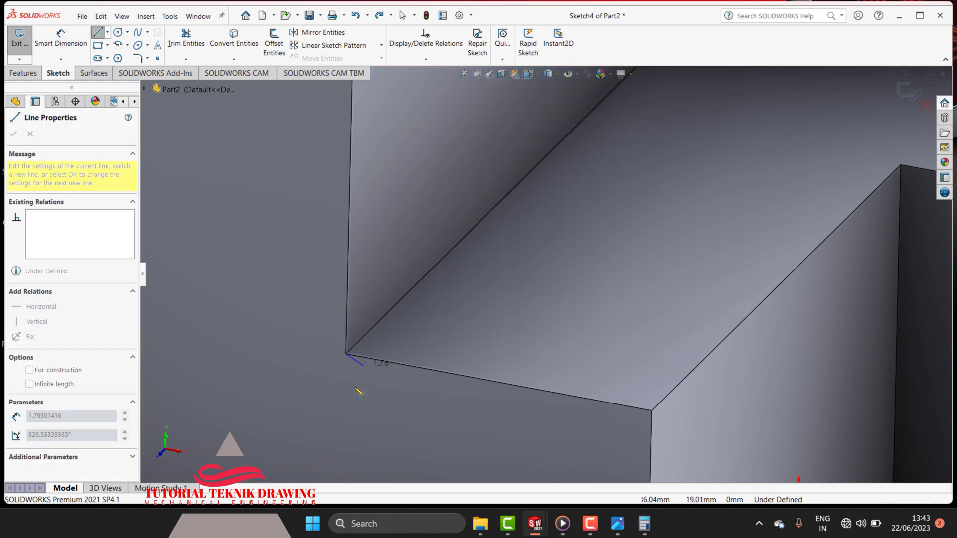
{"action": "scroll", "coordinate": [363, 368], "scroll_direction": "down", "scroll_amount": 2}
{"action": "scroll", "coordinate": [365, 414], "scroll_direction": "down", "scroll_amount": 1}
{"action": "scroll", "coordinate": [668, 303], "scroll_direction": "up", "scroll_amount": 3}
{"action": "scroll", "coordinate": [487, 341], "scroll_direction": "up", "scroll_amount": 2}
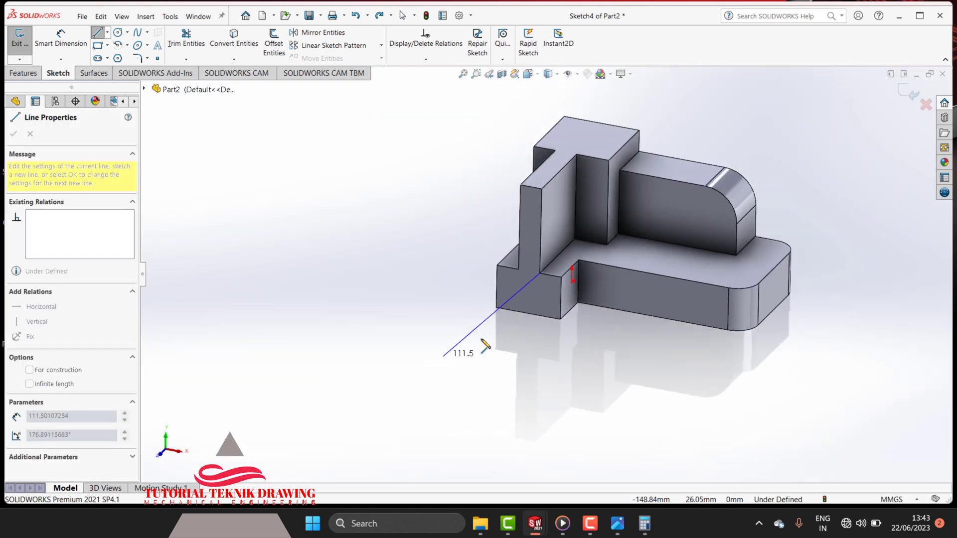
{"action": "scroll", "coordinate": [566, 306], "scroll_direction": "down", "scroll_amount": 2}
{"action": "scroll", "coordinate": [560, 204], "scroll_direction": "down", "scroll_amount": 3}
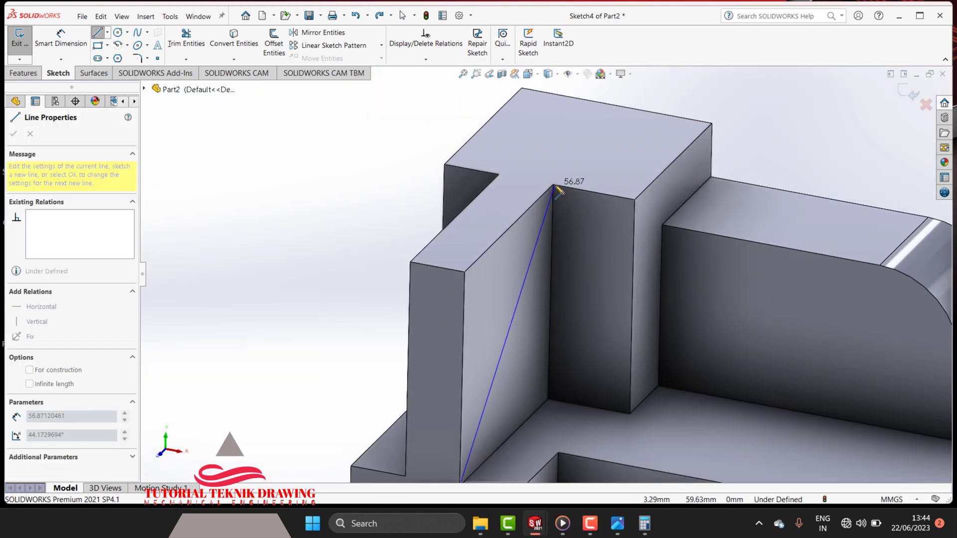
{"action": "scroll", "coordinate": [559, 205], "scroll_direction": "down", "scroll_amount": 1}
{"action": "scroll", "coordinate": [548, 234], "scroll_direction": "down", "scroll_amount": 2}
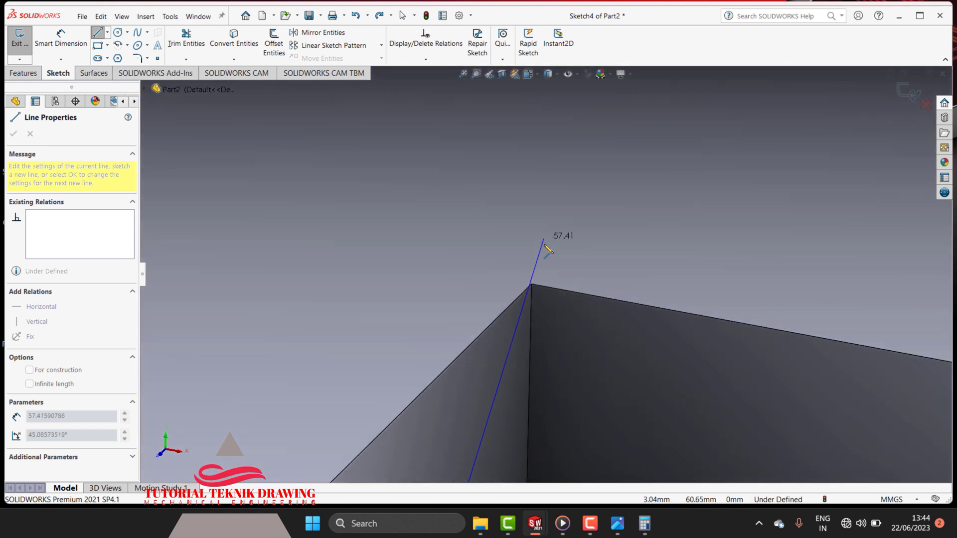
{"action": "left_click", "coordinate": [532, 287]}
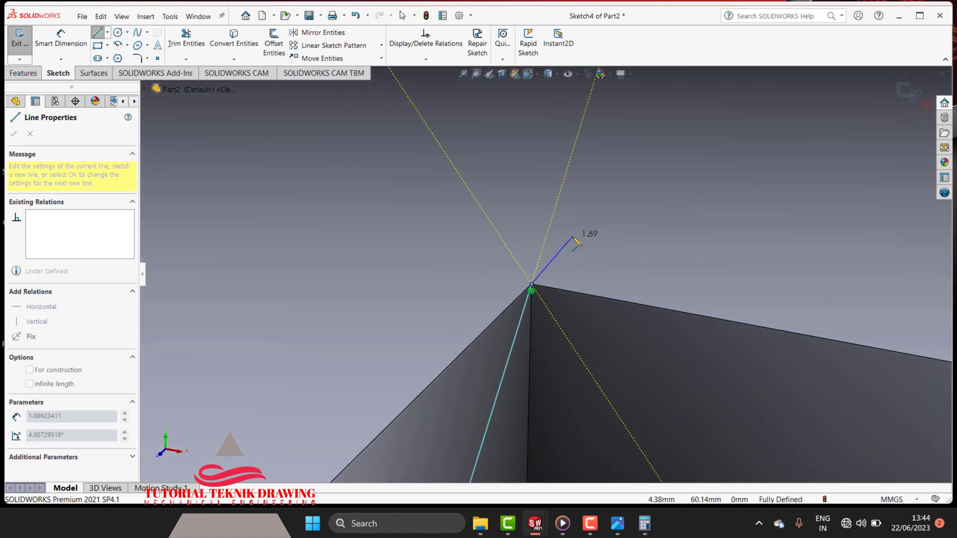
{"action": "scroll", "coordinate": [582, 235], "scroll_direction": "down", "scroll_amount": 2}
{"action": "scroll", "coordinate": [587, 205], "scroll_direction": "up", "scroll_amount": 2}
{"action": "scroll", "coordinate": [587, 205], "scroll_direction": "up", "scroll_amount": 3}
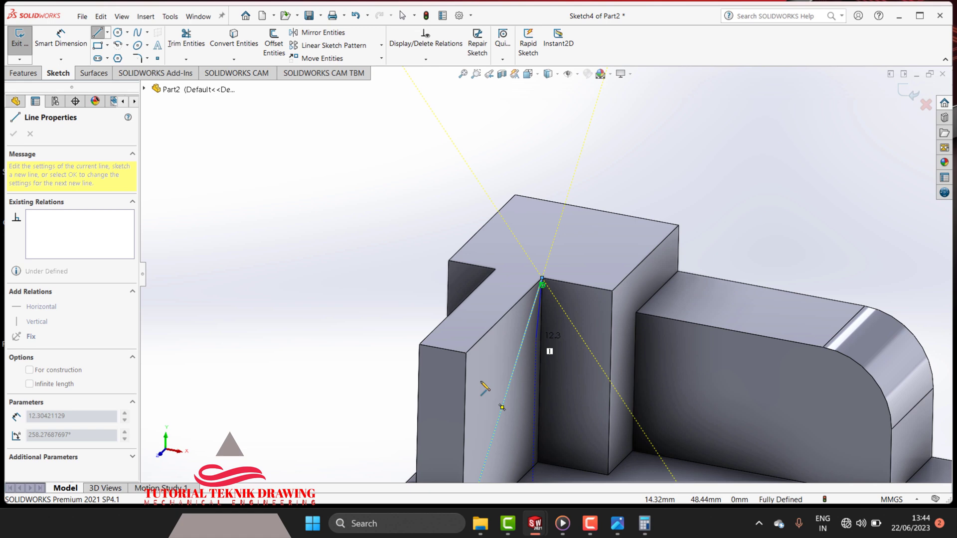
{"action": "left_click", "coordinate": [466, 353]}
{"action": "scroll", "coordinate": [501, 261], "scroll_direction": "down", "scroll_amount": 3}
{"action": "scroll", "coordinate": [511, 299], "scroll_direction": "up", "scroll_amount": 5}
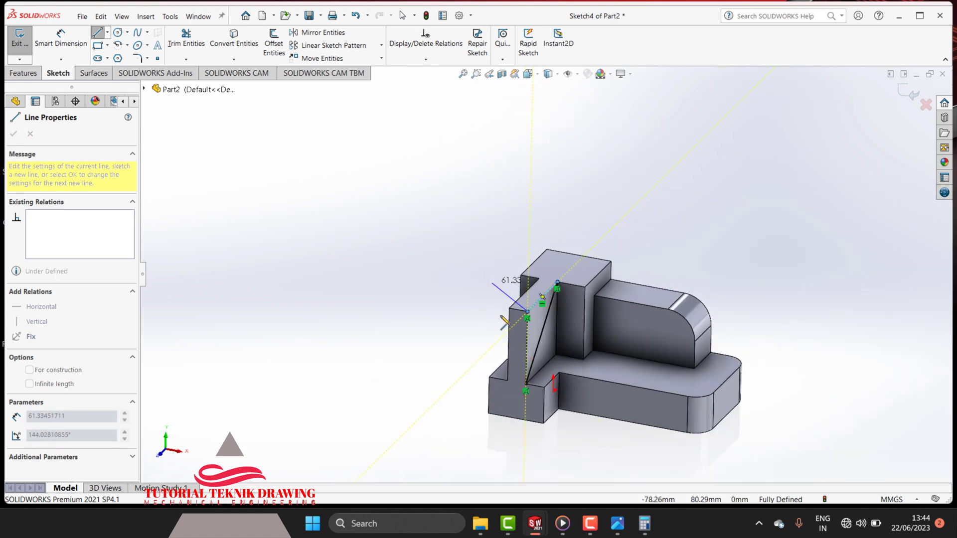
{"action": "scroll", "coordinate": [513, 319], "scroll_direction": "down", "scroll_amount": 2}
{"action": "scroll", "coordinate": [557, 391], "scroll_direction": "down", "scroll_amount": 2}
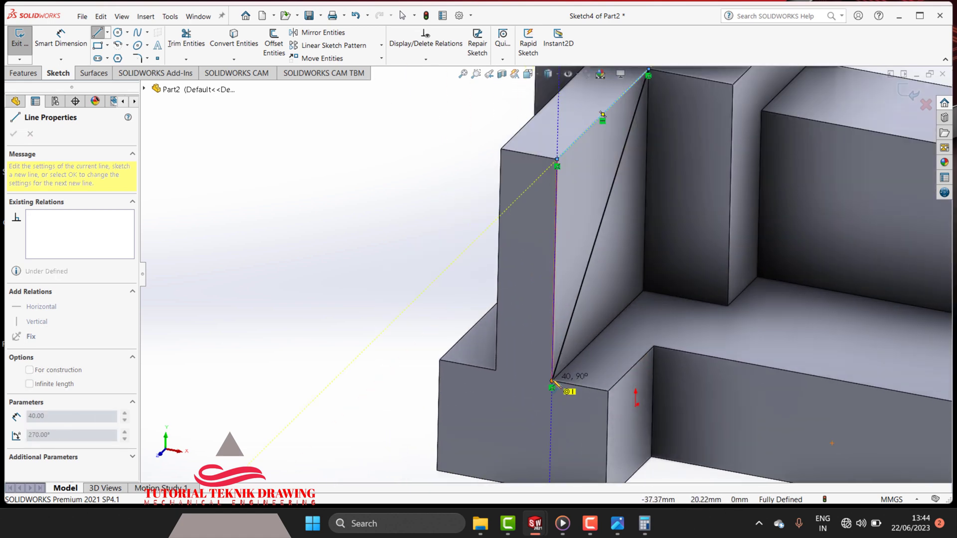
{"action": "left_click", "coordinate": [552, 382]}
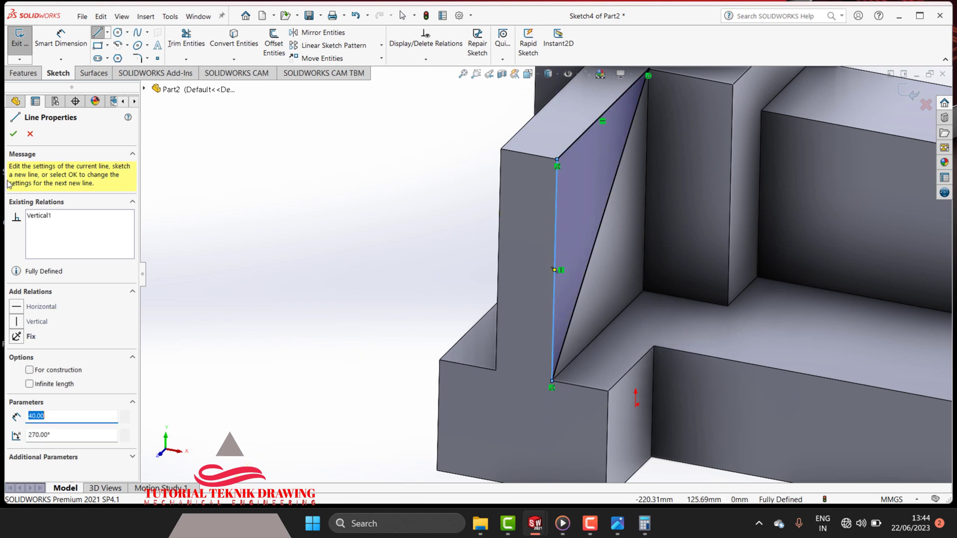
{"action": "left_click", "coordinate": [13, 134]}
Cut the triangle 30 mm deep as Cut-Extrude3 to form the sloped rib
{"action": "left_click", "coordinate": [23, 73]}
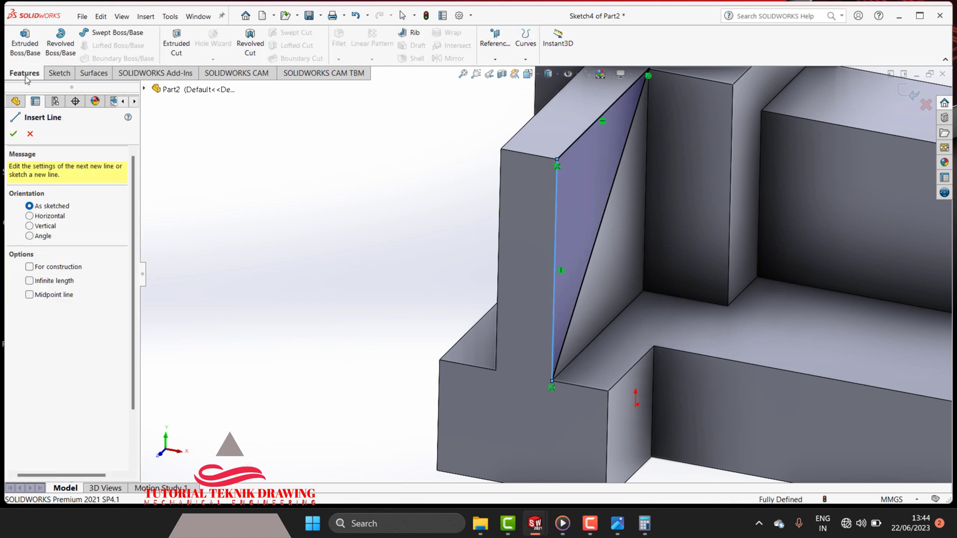
{"action": "left_click", "coordinate": [176, 43]}
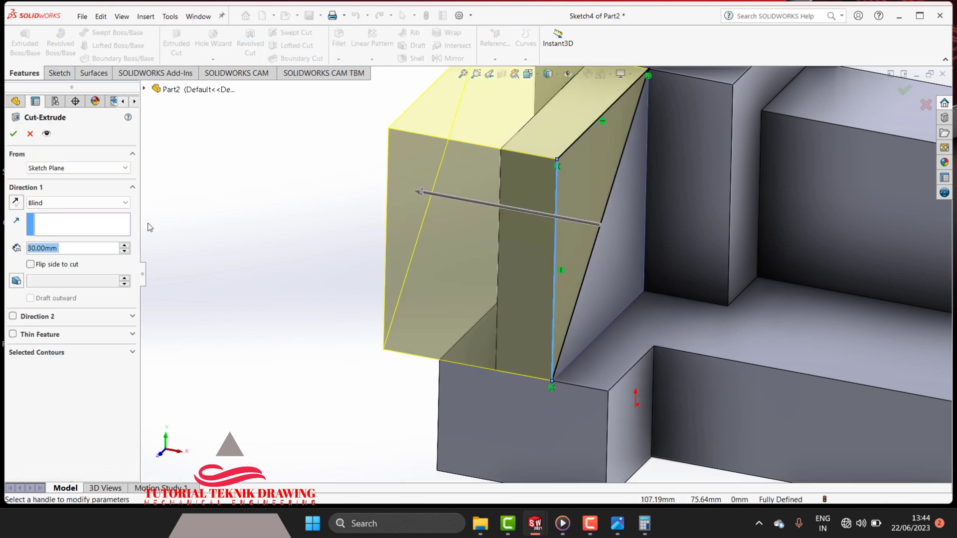
{"action": "left_click", "coordinate": [13, 134]}
Zoom out, roll the view to a clearer angle, and zoom back in on the whole part
{"action": "scroll", "coordinate": [384, 380], "scroll_direction": "up", "scroll_amount": 2}
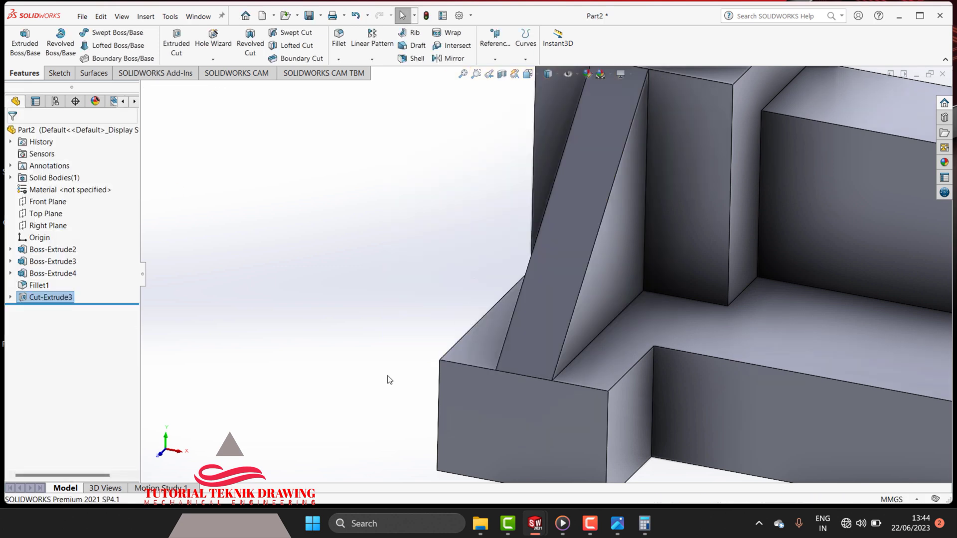
{"action": "scroll", "coordinate": [385, 380], "scroll_direction": "up", "scroll_amount": 1}
{"action": "scroll", "coordinate": [385, 380], "scroll_direction": "up", "scroll_amount": 1}
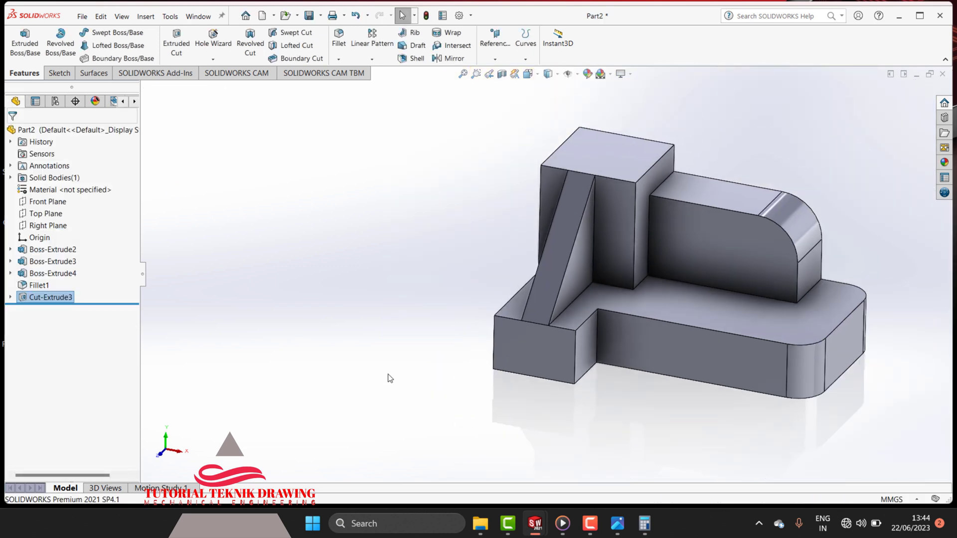
{"action": "scroll", "coordinate": [594, 293], "scroll_direction": "up", "scroll_amount": 2}
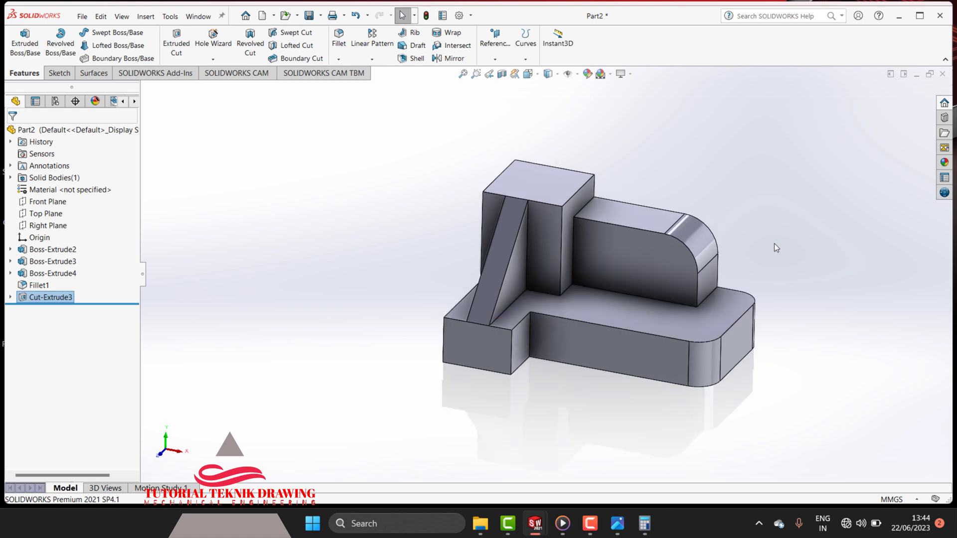
{"action": "right_click", "coordinate": [665, 172]}
{"action": "right_click", "coordinate": [598, 100]}
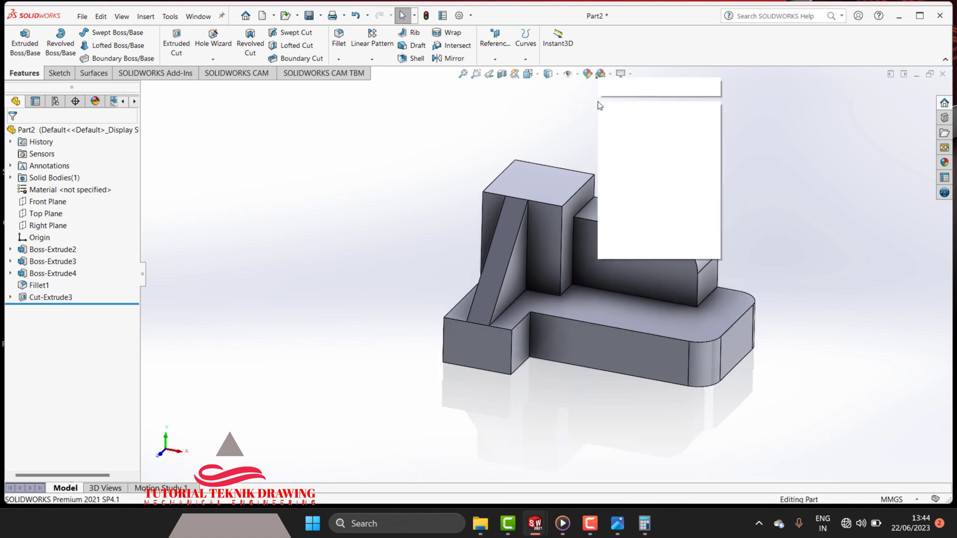
{"action": "left_click", "coordinate": [621, 175]}
{"action": "left_click_drag", "start_coordinate": [624, 146], "coordinate": [692, 237]}
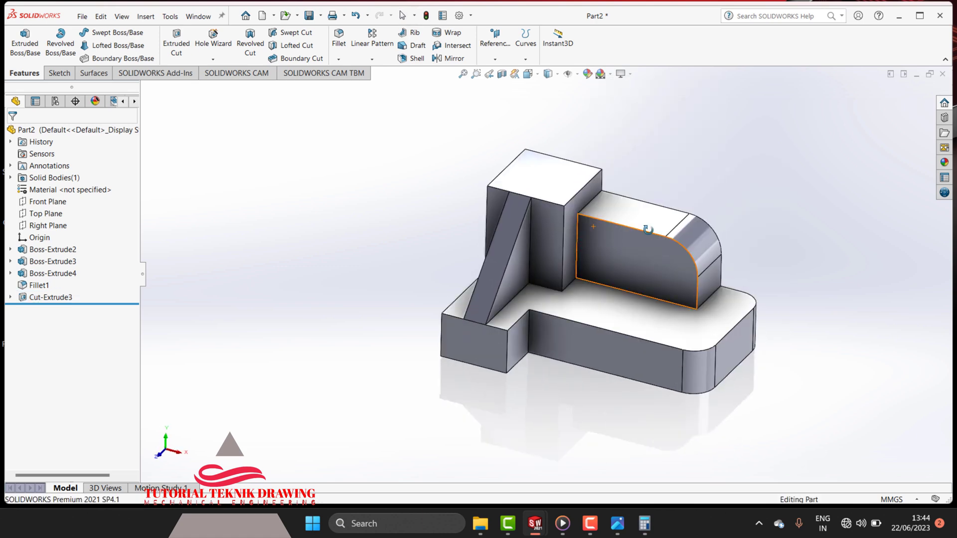
{"action": "scroll", "coordinate": [692, 237], "scroll_direction": "down", "scroll_amount": 3}
{"action": "scroll", "coordinate": [692, 237], "scroll_direction": "up", "scroll_amount": 4}
{"action": "scroll", "coordinate": [693, 237], "scroll_direction": "down", "scroll_amount": 5}
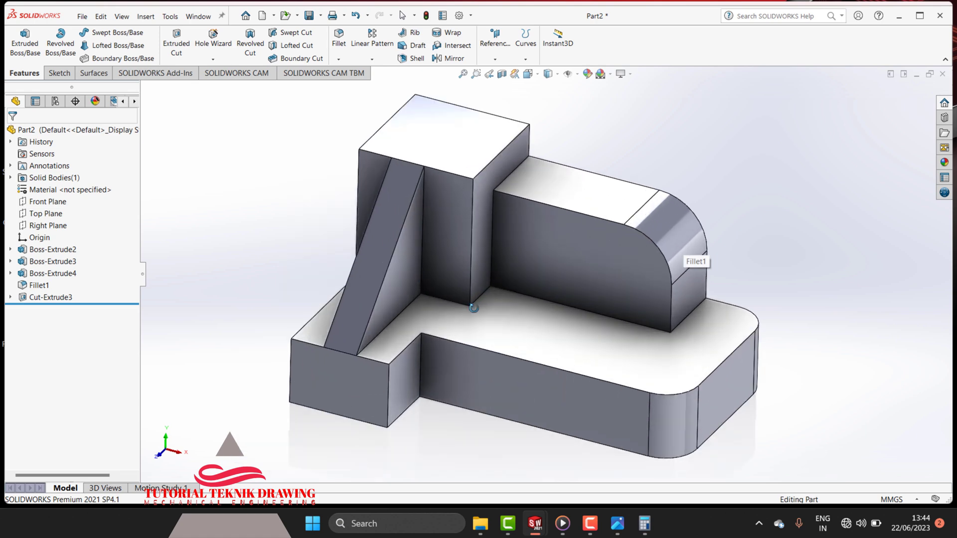
{"action": "right_click", "coordinate": [552, 149]}
{"action": "left_click", "coordinate": [572, 156]}
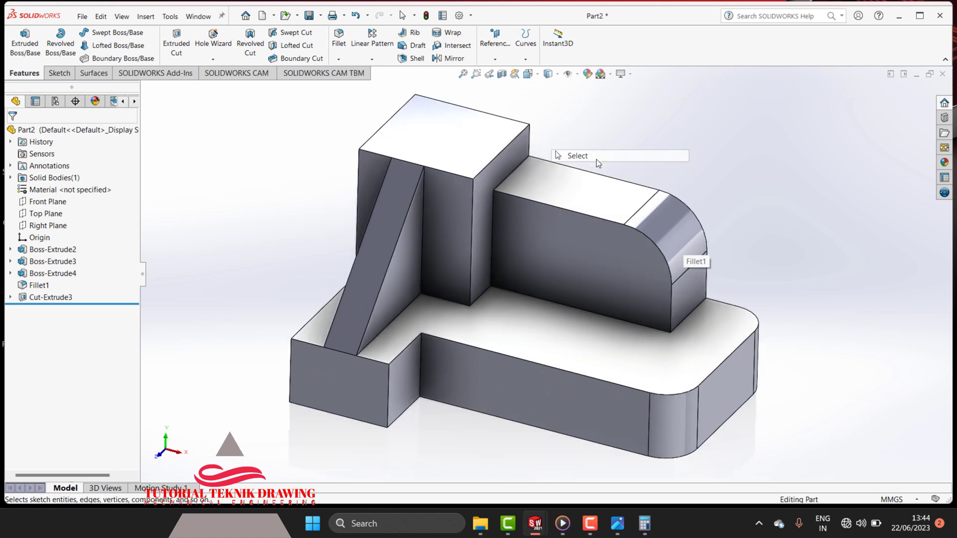
Try the Kitchen, Factory, Courtyard and Office Space backgrounds behind the part
{"action": "left_click", "coordinate": [944, 162]}
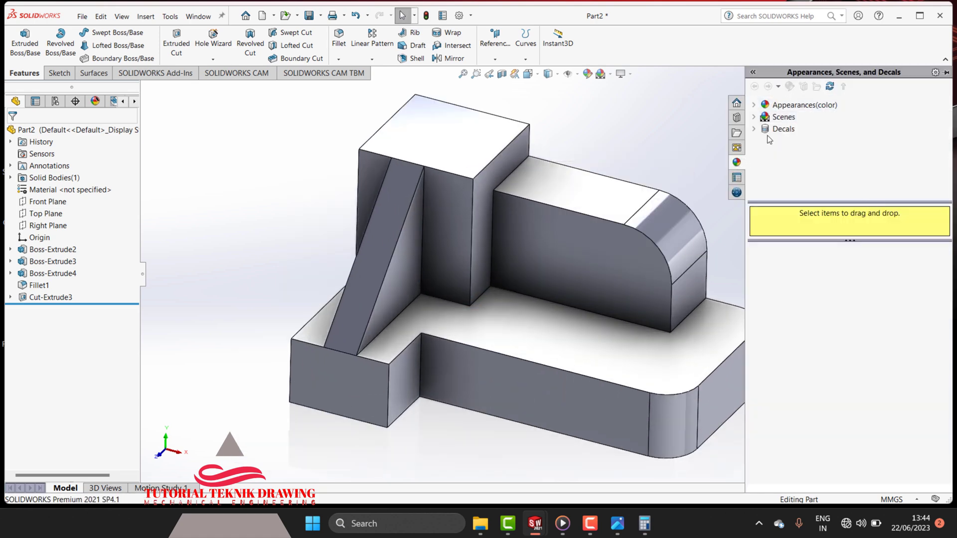
{"action": "left_click", "coordinate": [754, 117]}
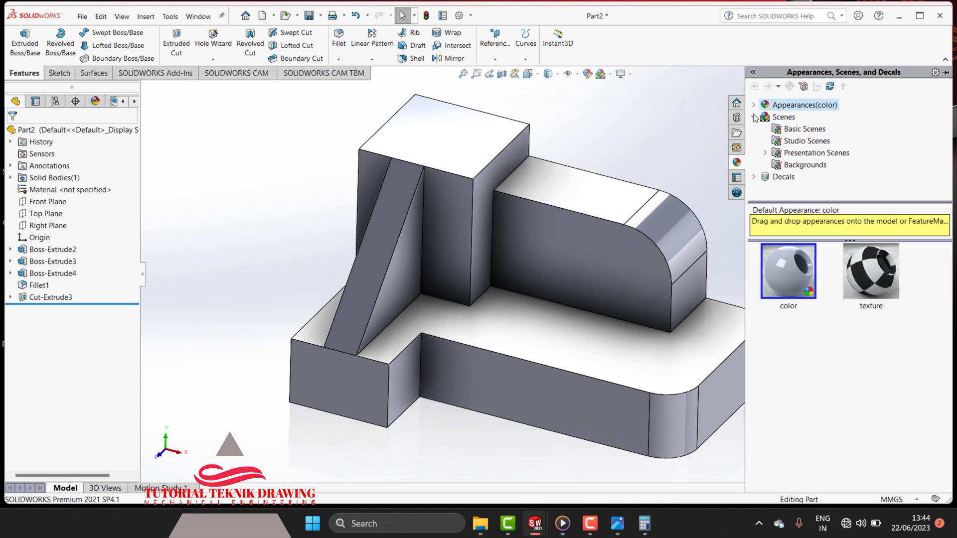
{"action": "left_click", "coordinate": [786, 165]}
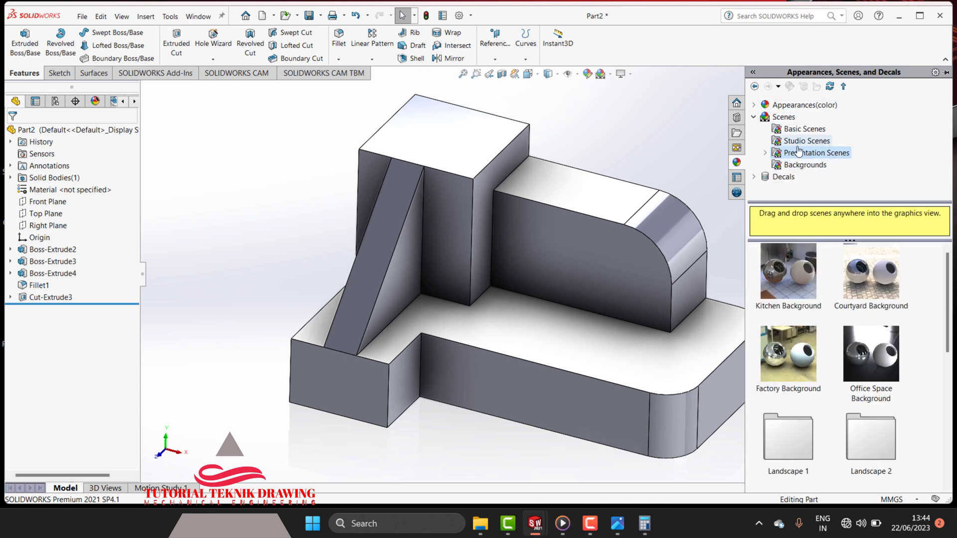
{"action": "double_click", "coordinate": [796, 288]}
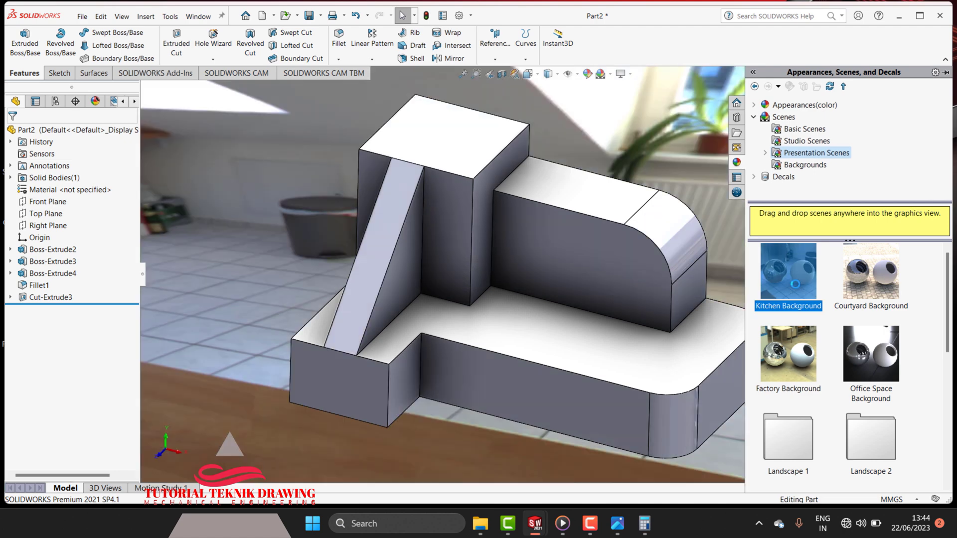
{"action": "double_click", "coordinate": [810, 351]}
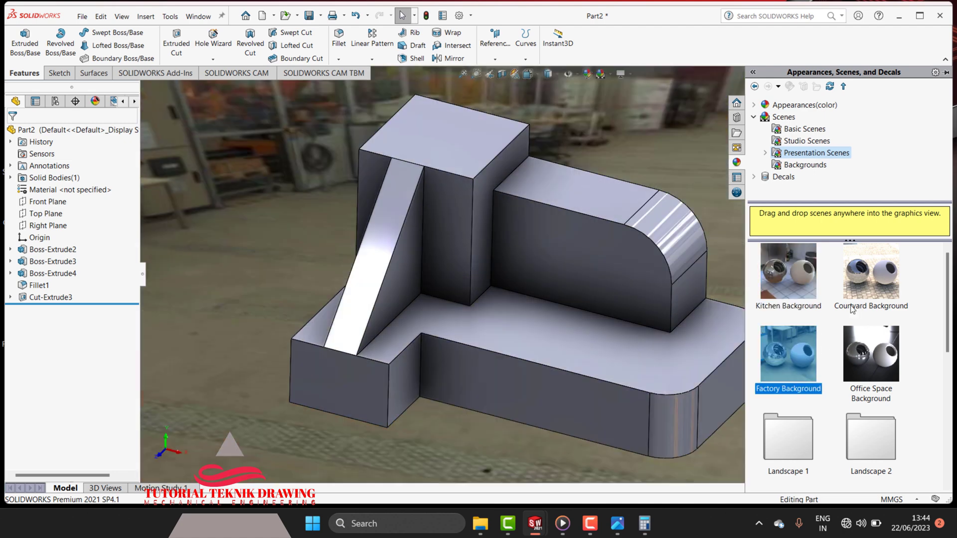
{"action": "double_click", "coordinate": [865, 276]}
{"action": "double_click", "coordinate": [875, 342]}
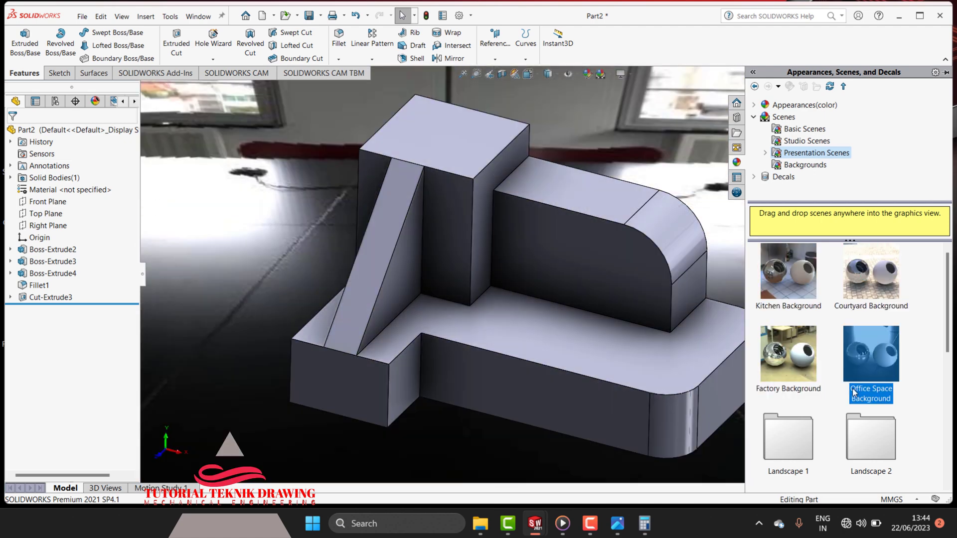
Apply the Reflective Floor Black studio scene, then settle on Traffic Lights
{"action": "scroll", "coordinate": [812, 422], "scroll_direction": "down", "scroll_amount": 5}
{"action": "left_click", "coordinate": [792, 142]}
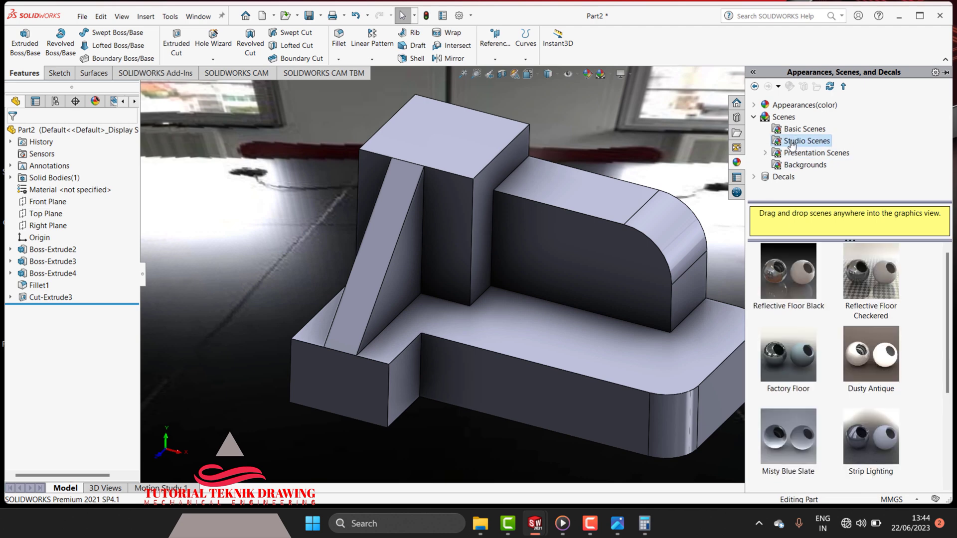
{"action": "double_click", "coordinate": [794, 272]}
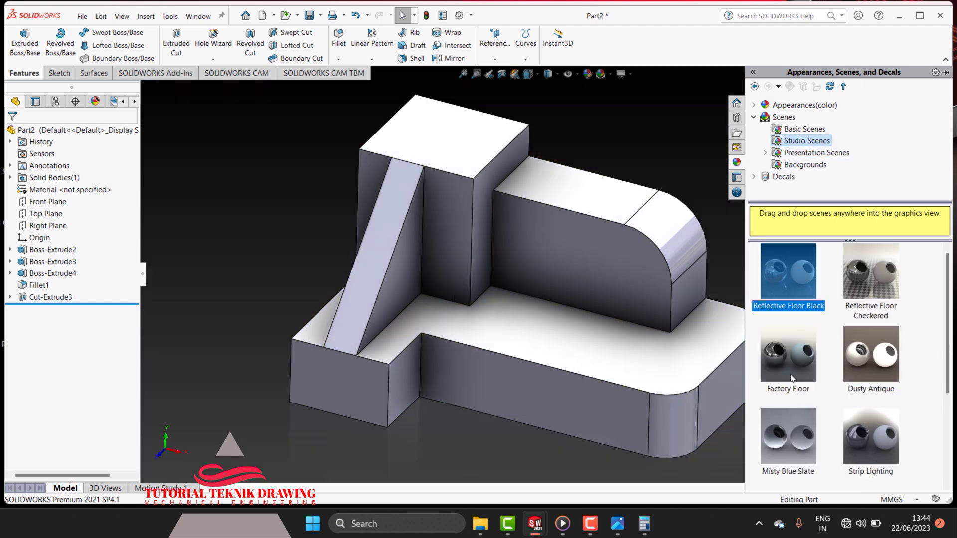
{"action": "scroll", "coordinate": [791, 360], "scroll_direction": "down", "scroll_amount": 3}
{"action": "double_click", "coordinate": [801, 444]}
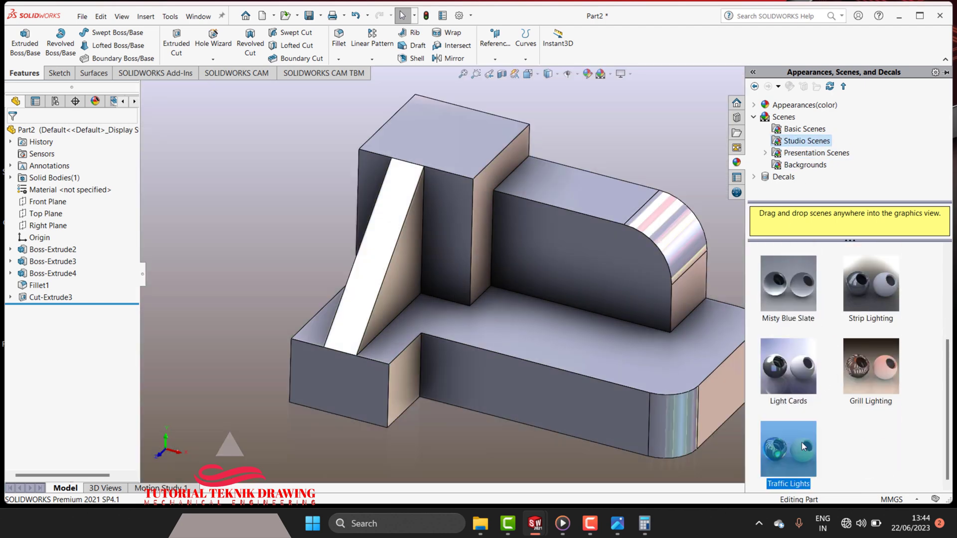
{"action": "left_click", "coordinate": [780, 106]}
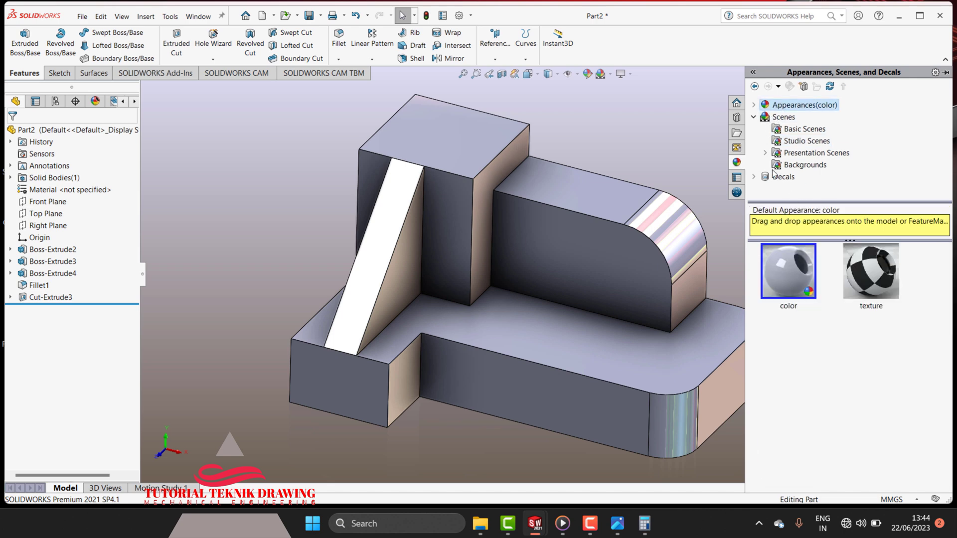
Try chromium plate, polished aluminum and polished steel metal appearances on the whole part
{"action": "left_click", "coordinate": [754, 105]}
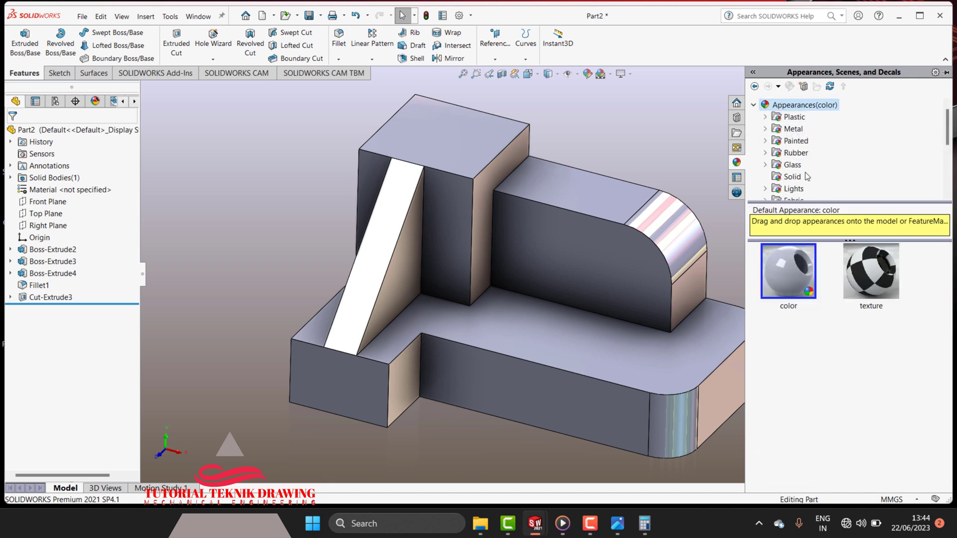
{"action": "left_click", "coordinate": [793, 131]}
{"action": "left_click", "coordinate": [794, 279]}
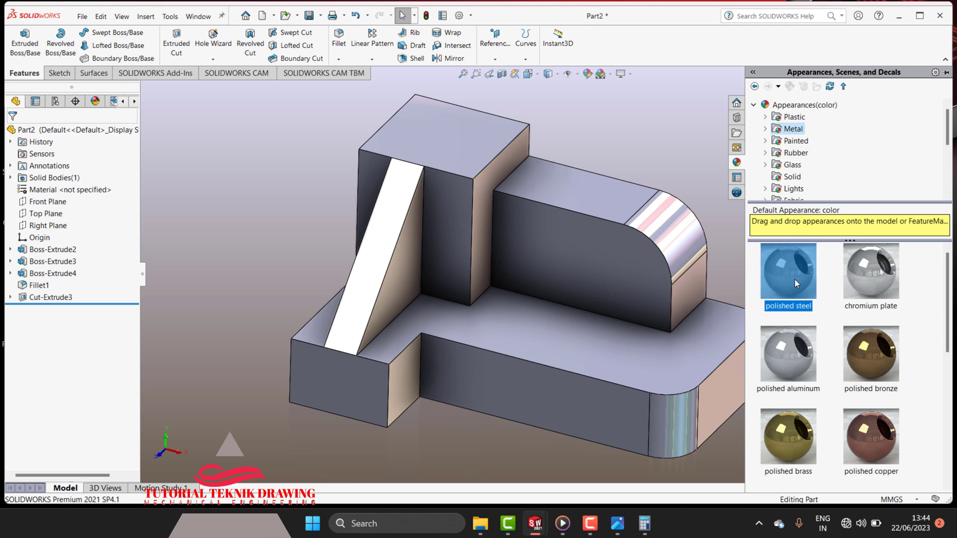
{"action": "double_click", "coordinate": [865, 279]}
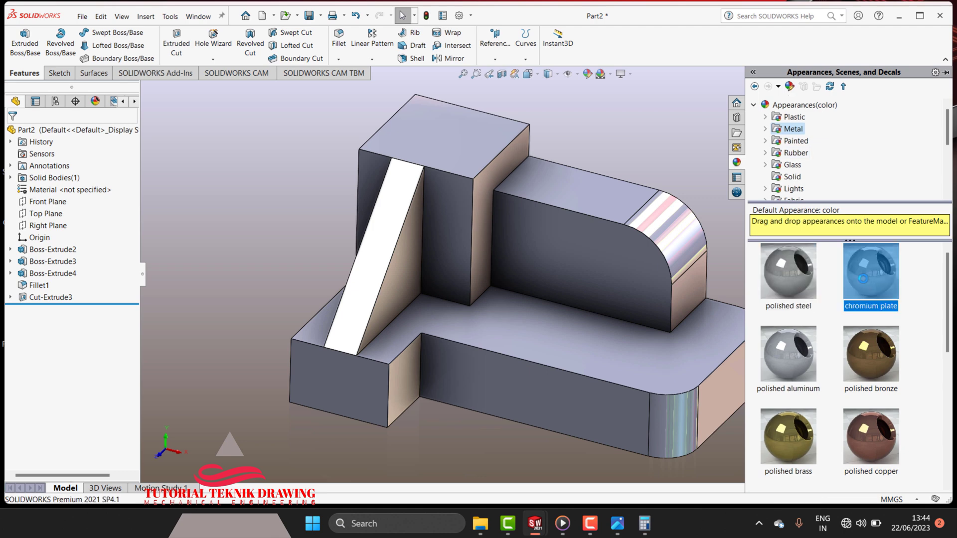
{"action": "double_click", "coordinate": [787, 346]}
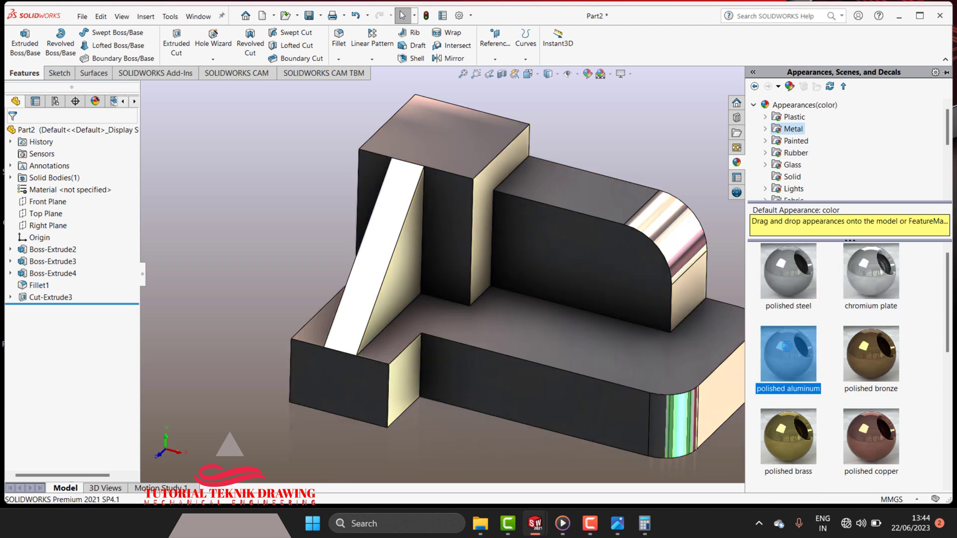
{"action": "double_click", "coordinate": [788, 275]}
Apply polished gold, then polished platinum, and put polished steel on the Boss-Extrude3 face
{"action": "scroll", "coordinate": [817, 363], "scroll_direction": "down", "scroll_amount": 3}
{"action": "double_click", "coordinate": [871, 360]}
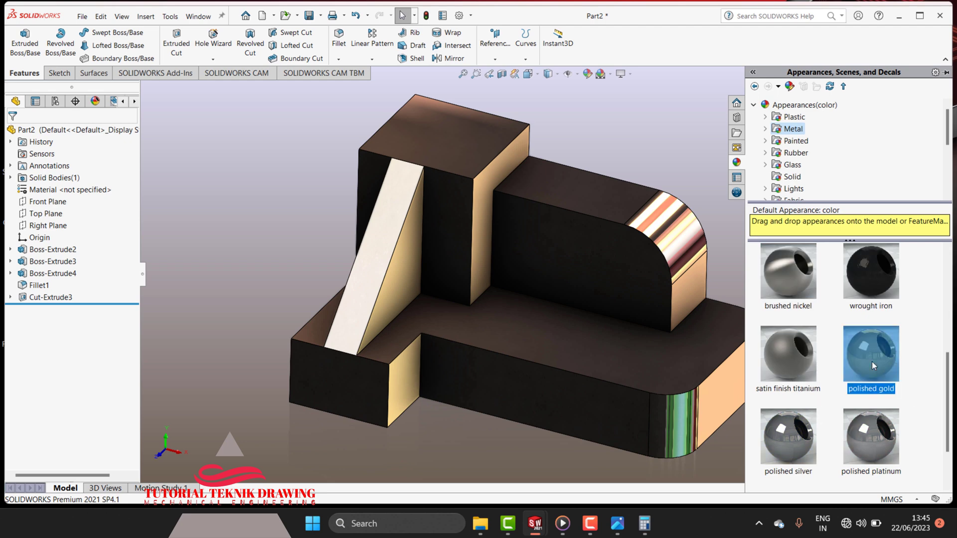
{"action": "double_click", "coordinate": [877, 429]}
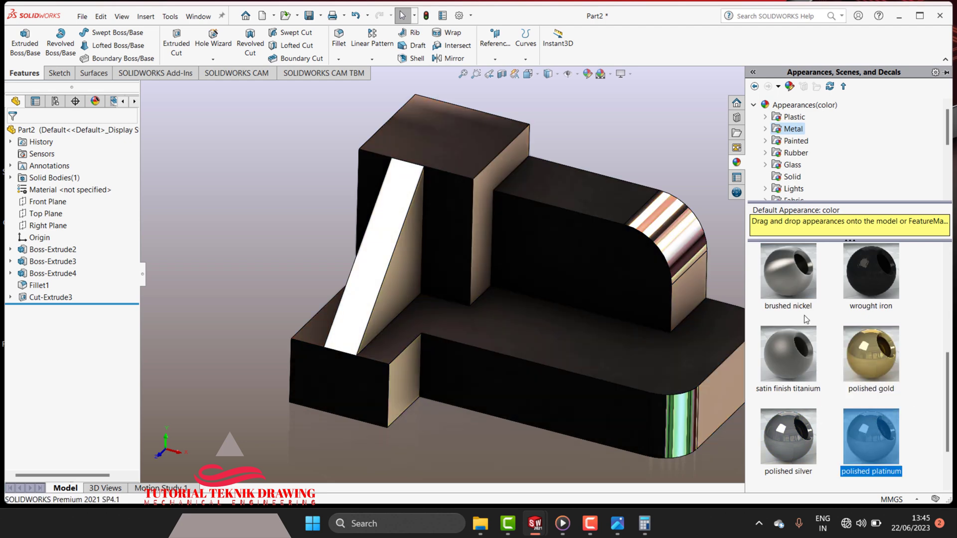
{"action": "scroll", "coordinate": [800, 307], "scroll_direction": "up", "scroll_amount": 3}
{"action": "mouse_move", "coordinate": [788, 271]}
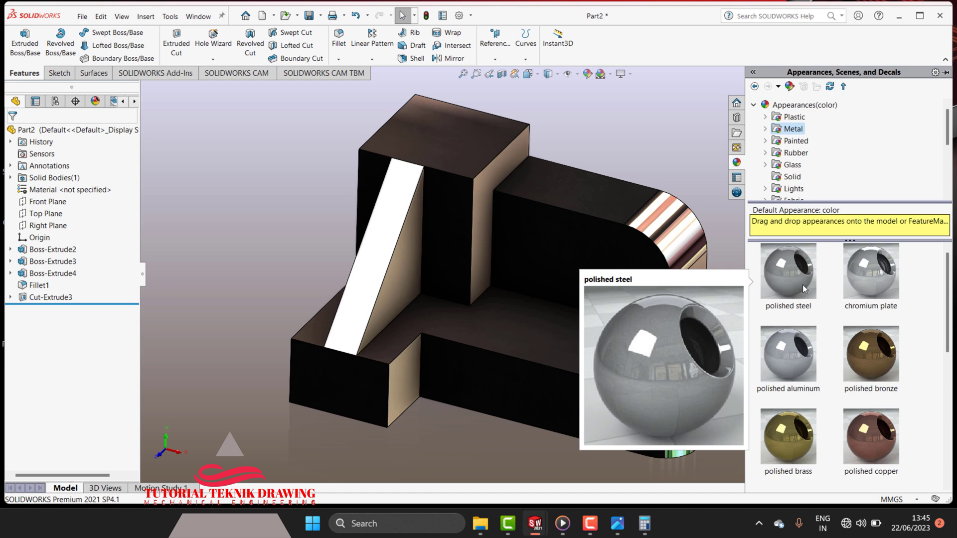
{"action": "left_click_drag", "start_coordinate": [803, 285], "coordinate": [434, 226]}
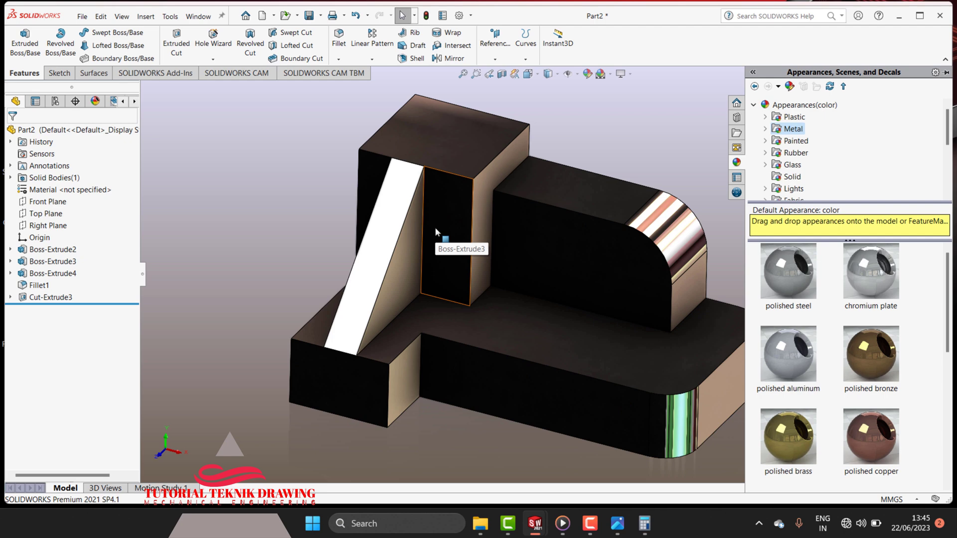